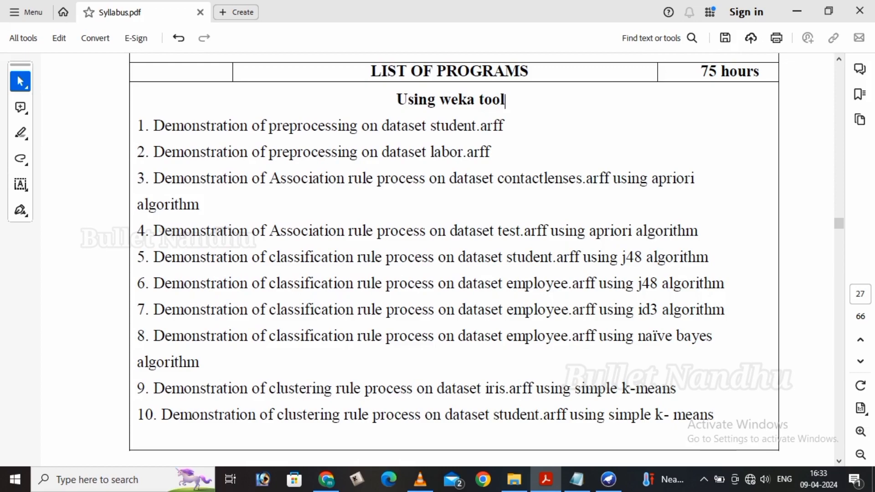
# Read the first program in the syllabus, the preprocessing demonstration on dataset student.arff.
pyautogui.doubleClick(380, 127)
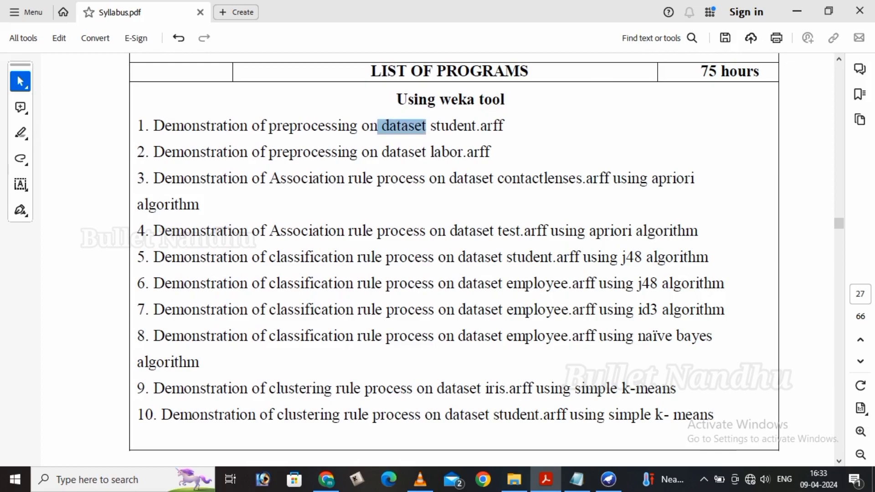
pyautogui.moveTo(427, 126); pyautogui.dragTo(504, 127)
pyautogui.doubleClick(492, 126)
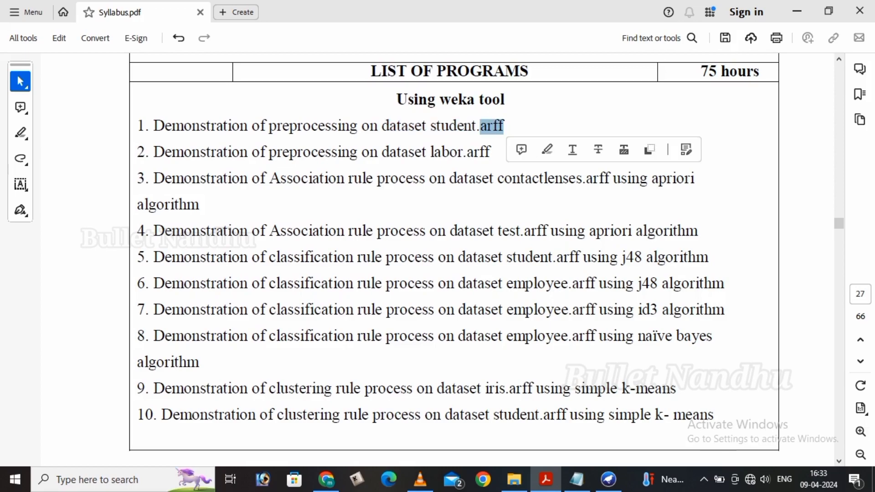
pyautogui.click(504, 127)
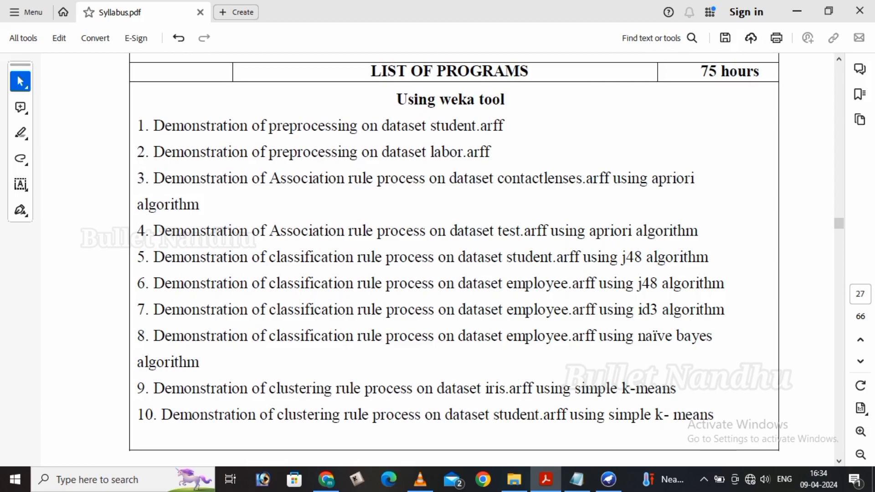
# Switch to File Explorer and view the files in the dataset folder inside Music.
pyautogui.click(515, 479)
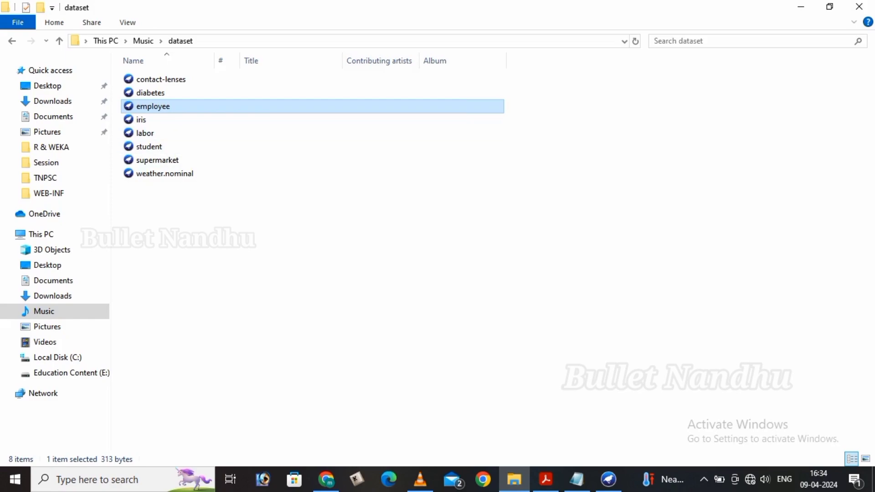
pyautogui.hotkey('ctrl', 'a')
pyautogui.click(319, 256)
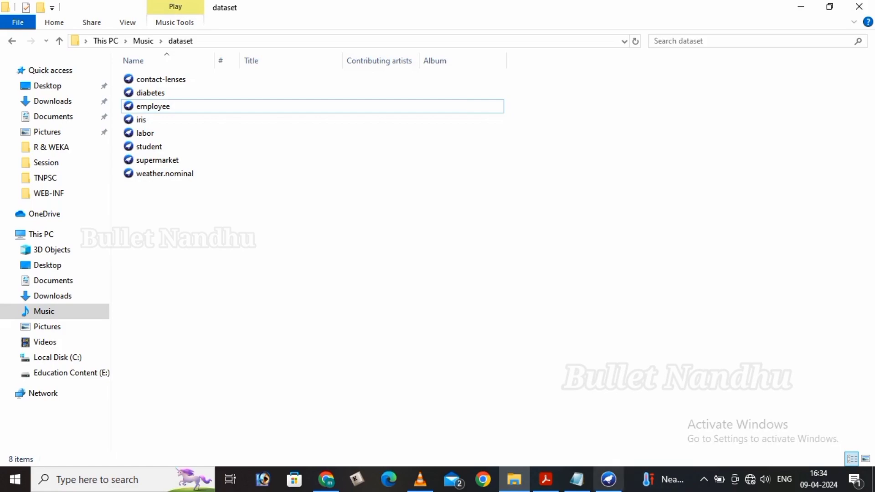
# Return to the syllabus PDF and examine the tasks and dataset names in the Weka program list.
pyautogui.click(546, 480)
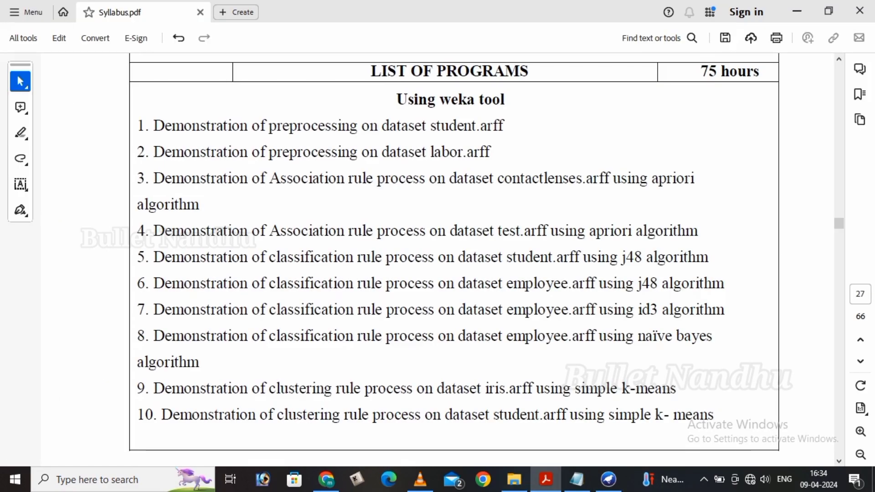
pyautogui.moveTo(430, 126); pyautogui.dragTo(481, 126)
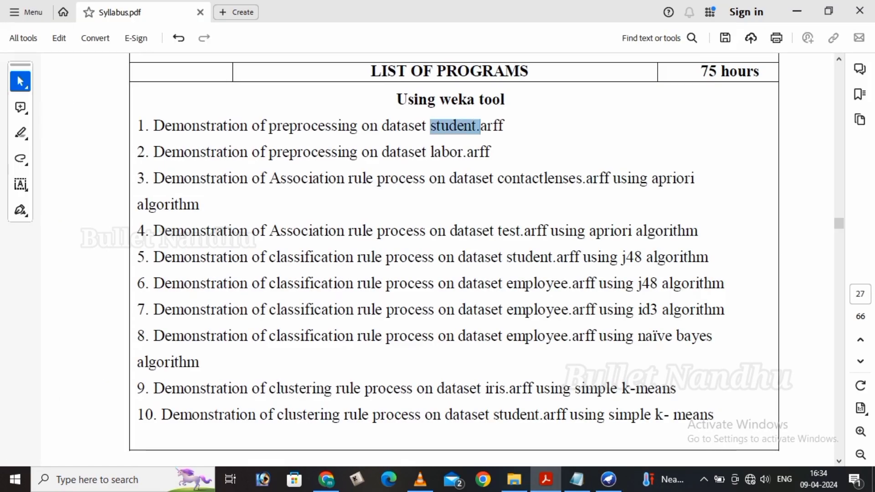
pyautogui.click(481, 126)
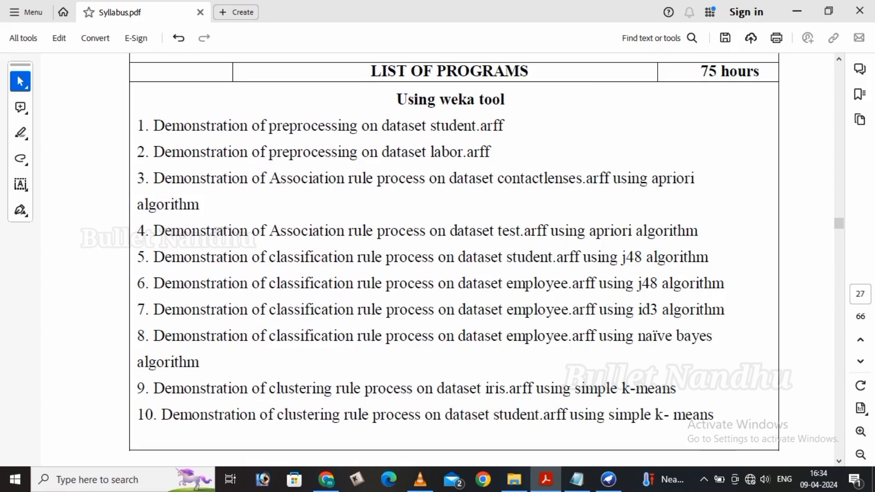
pyautogui.moveTo(502, 232); pyautogui.dragTo(543, 232)
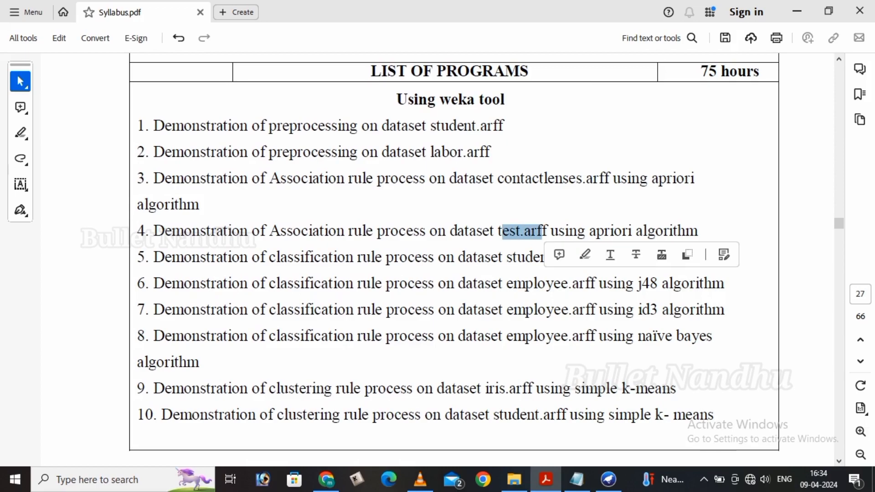
pyautogui.click(543, 232)
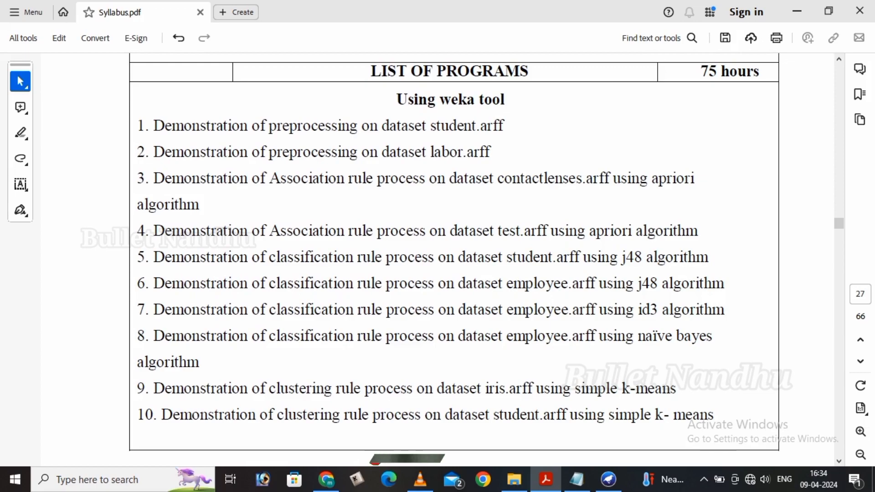
pyautogui.moveTo(430, 126); pyautogui.dragTo(532, 389)
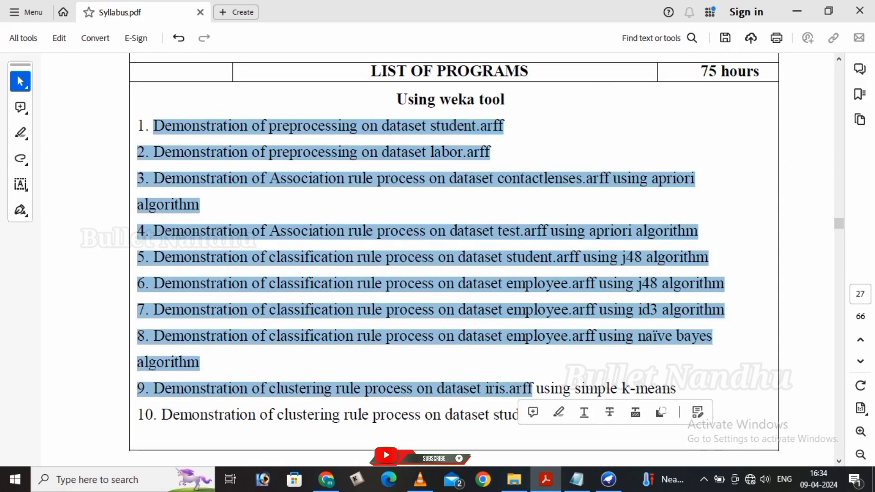
pyautogui.click(428, 259)
pyautogui.moveTo(381, 126); pyautogui.dragTo(503, 125)
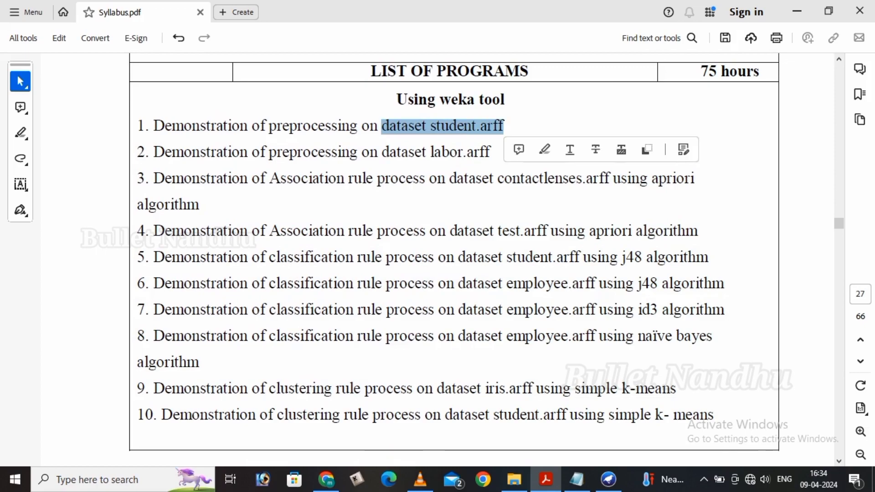
pyautogui.click(217, 154)
pyautogui.moveTo(427, 126); pyautogui.dragTo(270, 126)
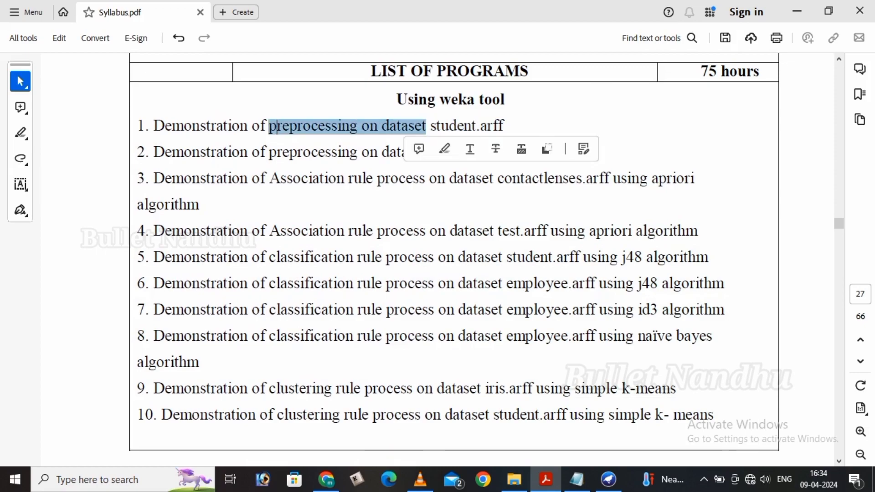
pyautogui.click(506, 286)
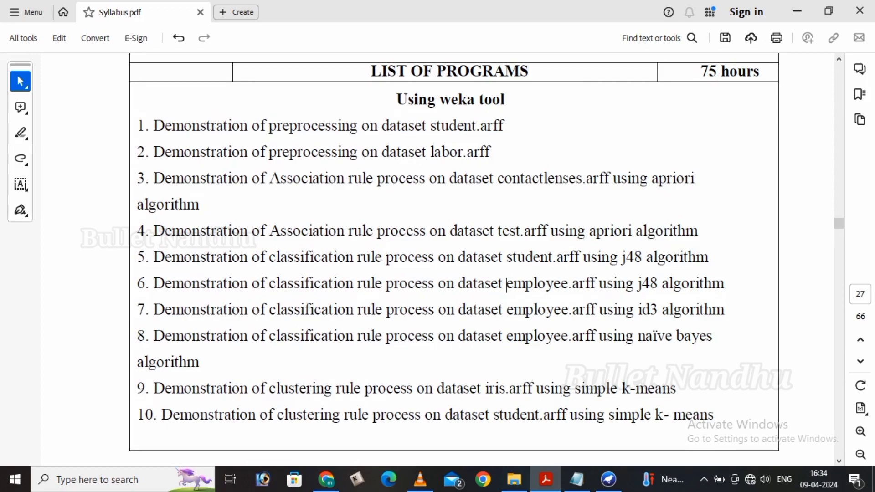
# Switch to the Weka GUI Chooser, launch the Explorer and start opening a data file.
pyautogui.click(609, 479)
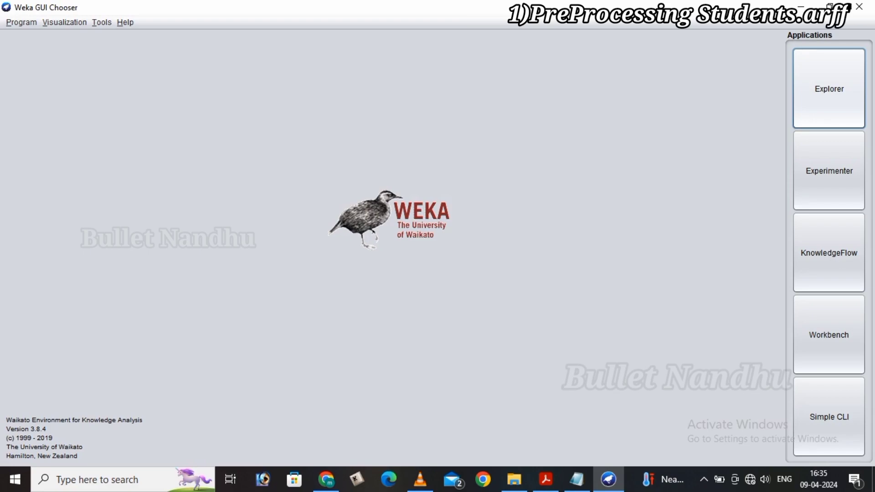
pyautogui.click(829, 89)
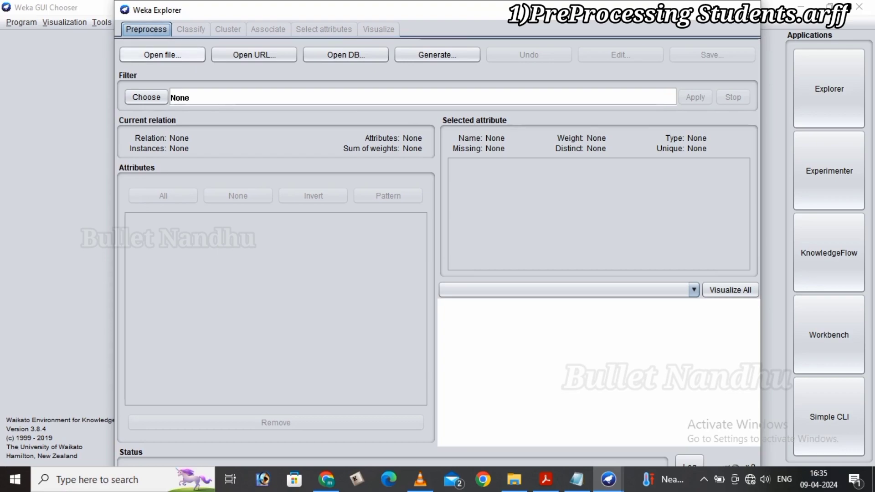
pyautogui.click(162, 55)
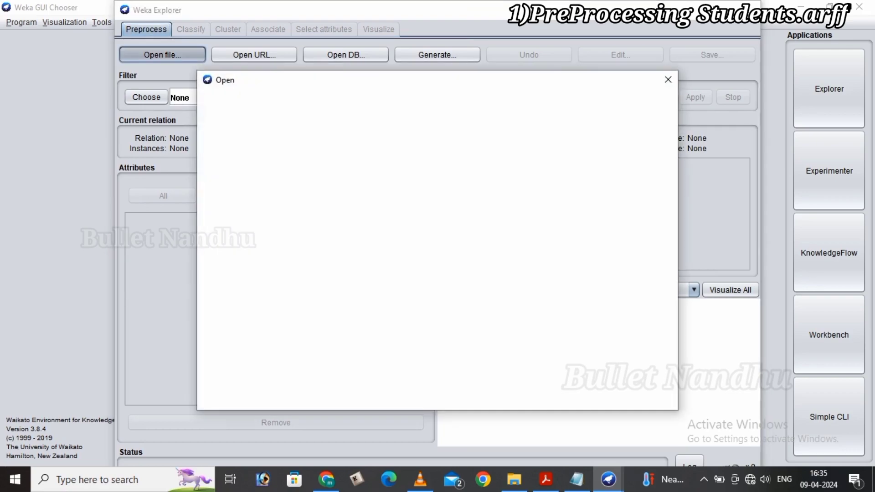
# Browse to the dataset folder inside Music in the file chooser.
pyautogui.click(375, 105)
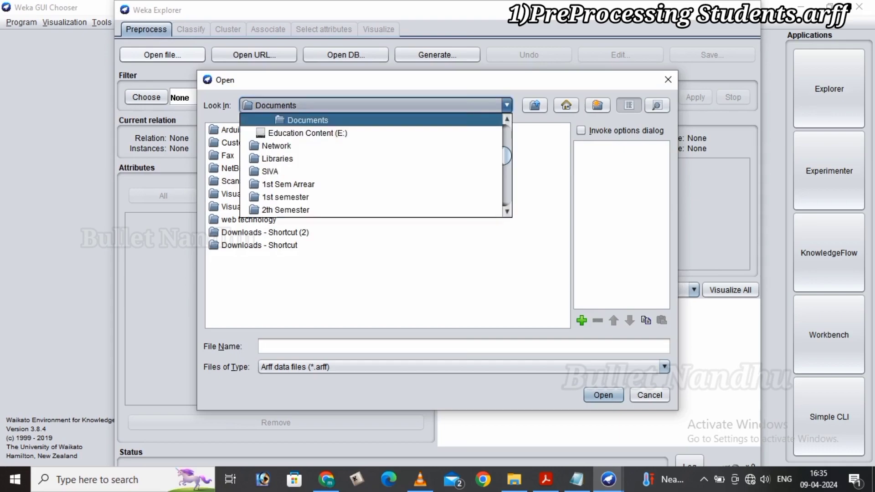
pyautogui.press('Up')
pyautogui.press('Up')
pyautogui.press('Up')
pyautogui.press('Up')
pyautogui.press('Up')
pyautogui.press('Up')
pyautogui.press('Up')
pyautogui.press('Up')
pyautogui.press('Up')
pyautogui.press('Up')
pyautogui.press('Up')
pyautogui.press('Up')
pyautogui.press('Up')
pyautogui.press('Up')
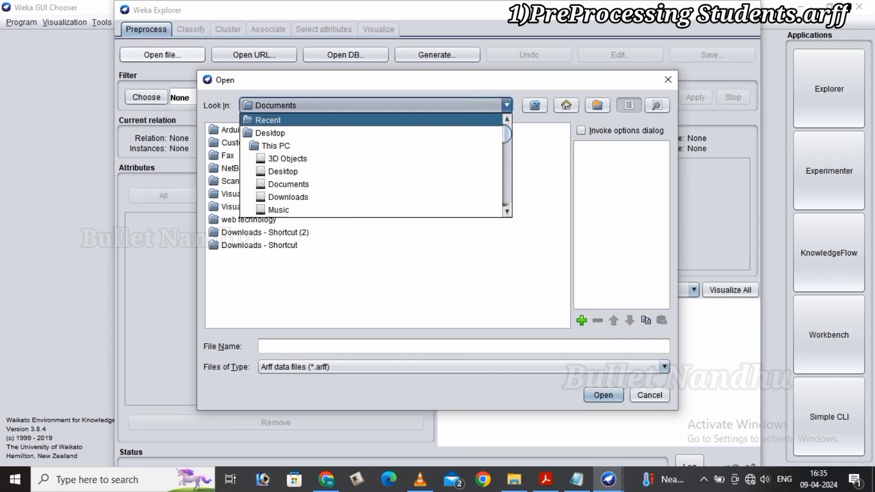
pyautogui.press('Down')
pyautogui.press('Down')
pyautogui.press('Down')
pyautogui.press('Down')
pyautogui.press('Down')
pyautogui.press('Down')
pyautogui.press('Down')
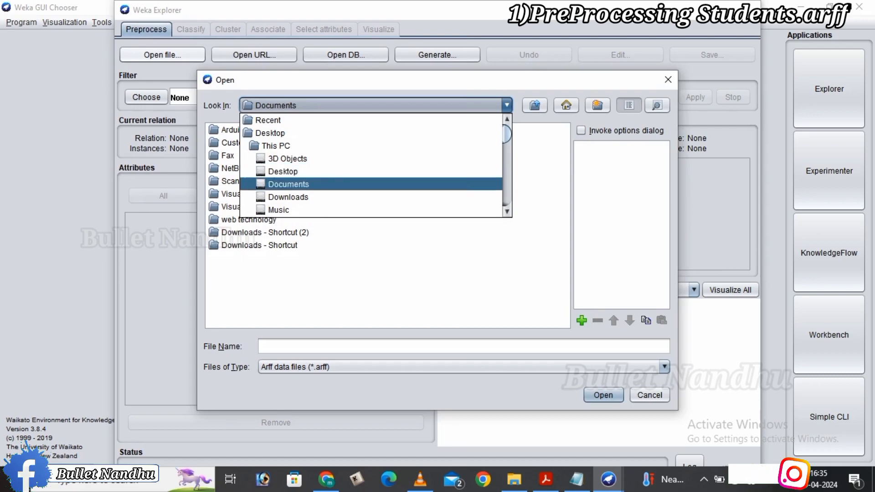
pyautogui.press('Up')
pyautogui.press('Down')
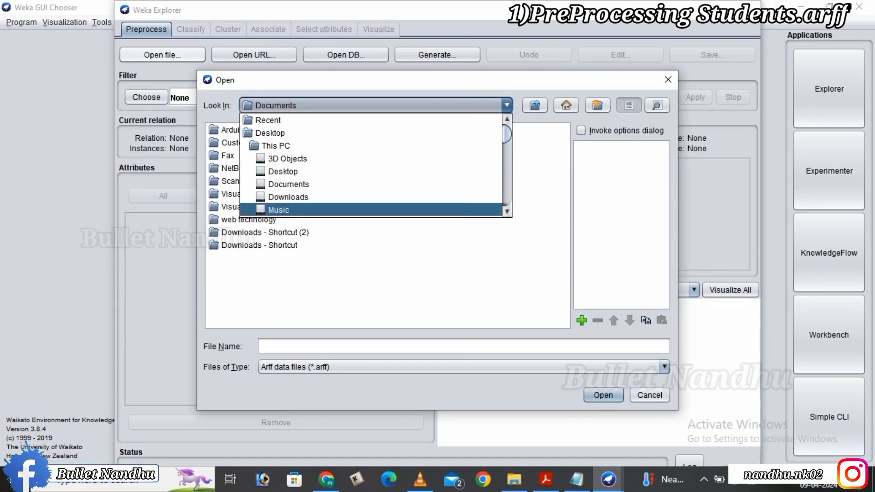
pyautogui.press('Return')
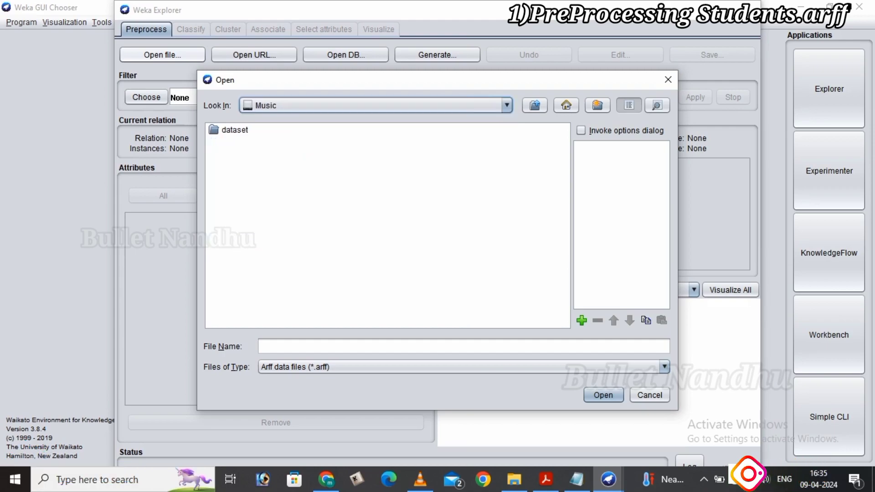
pyautogui.click(234, 130)
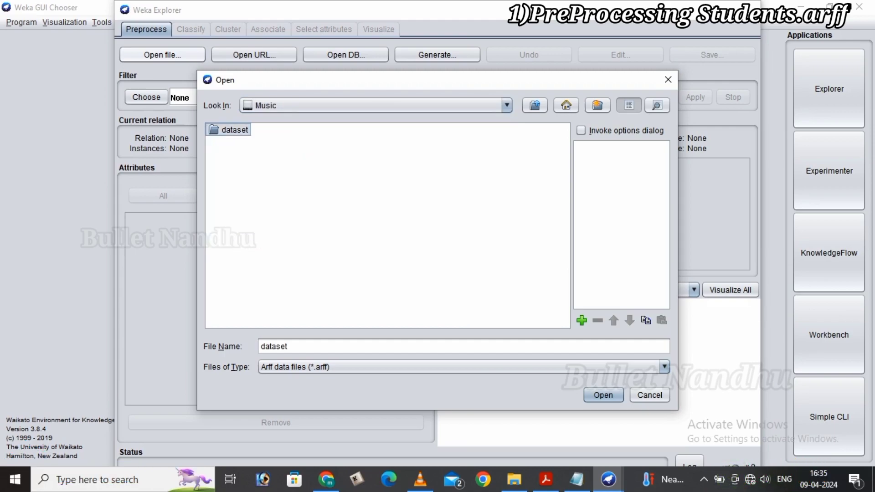
pyautogui.doubleClick(235, 130)
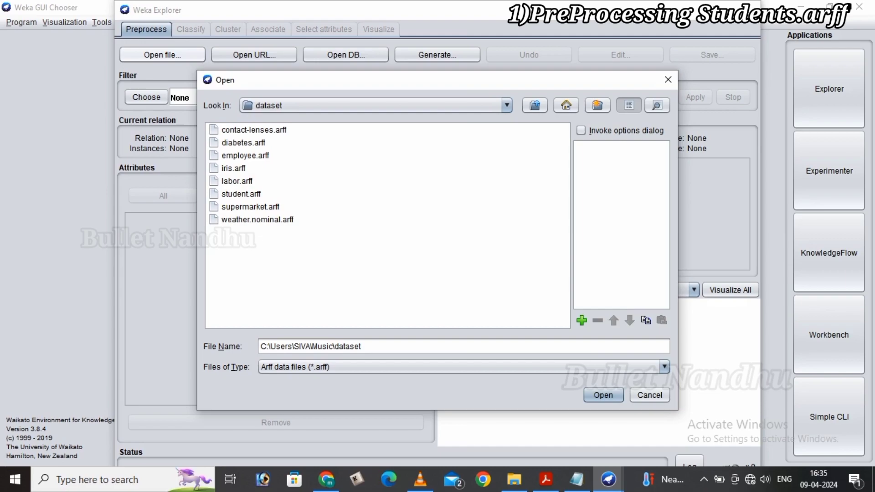
# Check the dataset name required by the first program in the syllabus PDF.
pyautogui.click(546, 480)
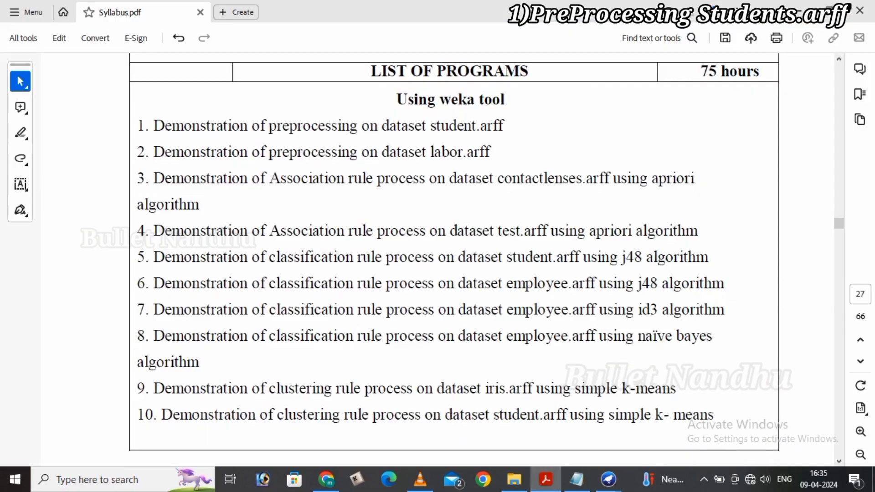
pyautogui.moveTo(430, 126); pyautogui.dragTo(503, 126)
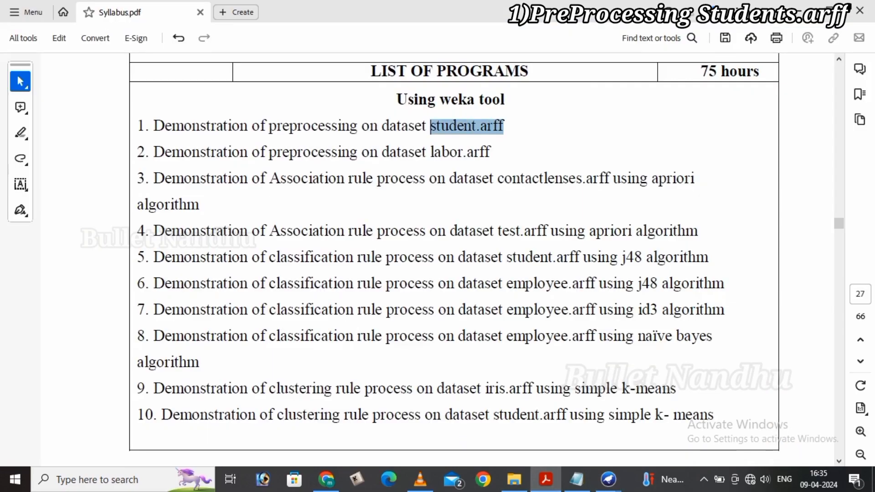
# Back in Weka Explorer, load student.arff from the dataset folder and visualize all its attributes.
pyautogui.moveTo(609, 479)
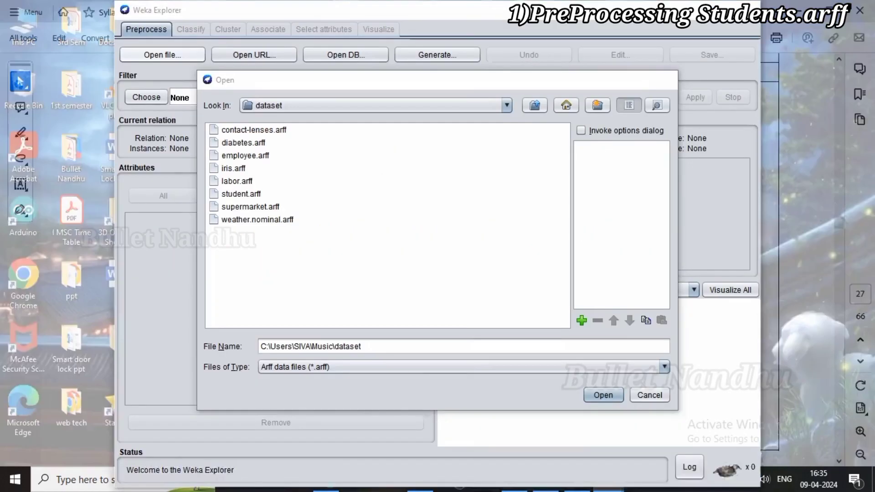
pyautogui.click(678, 426)
pyautogui.doubleClick(240, 194)
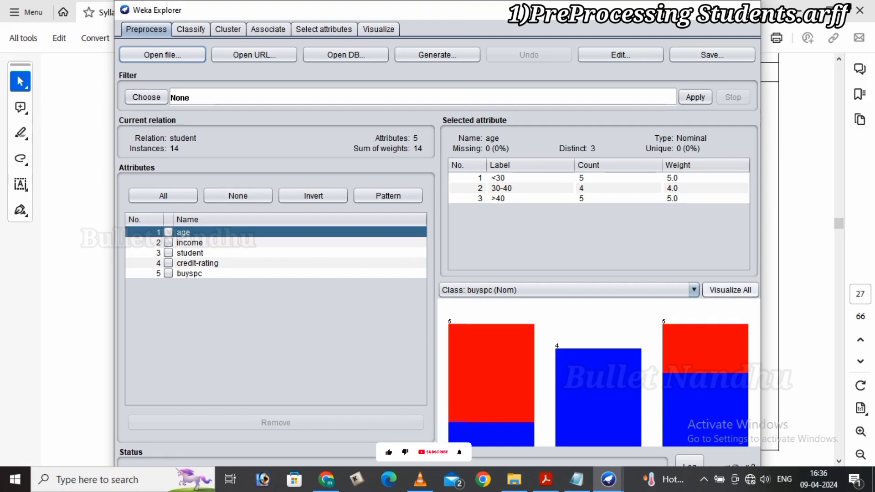
pyautogui.click(731, 291)
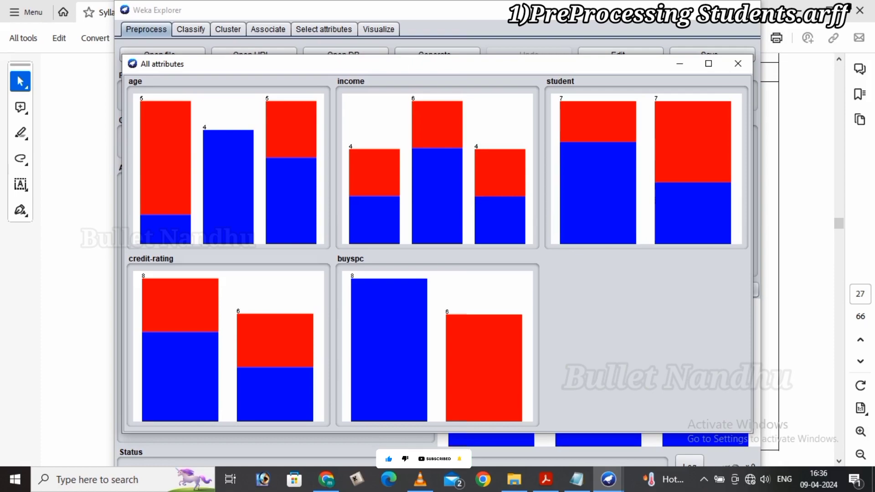
pyautogui.moveTo(319, 63); pyautogui.dragTo(276, 63)
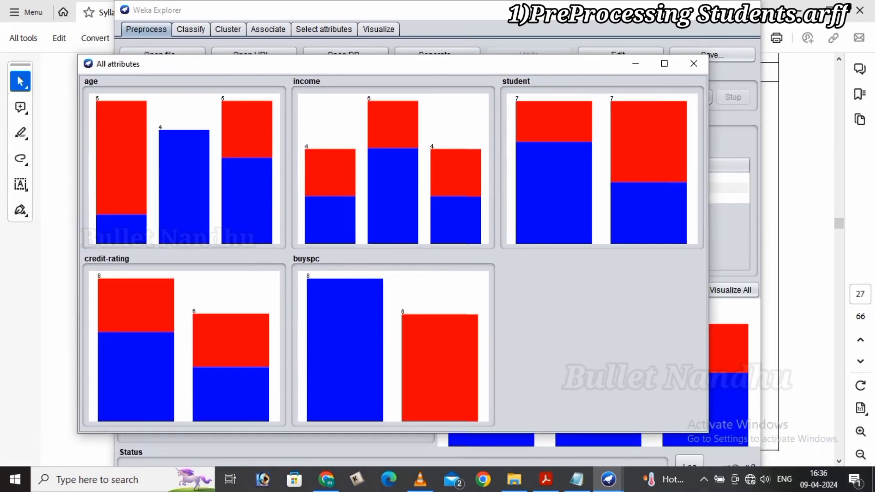
# Return to the syllabus PDF and read the second program, preprocessing on dataset labor.arff.
pyautogui.click(546, 479)
pyautogui.moveTo(269, 127); pyautogui.dragTo(359, 127)
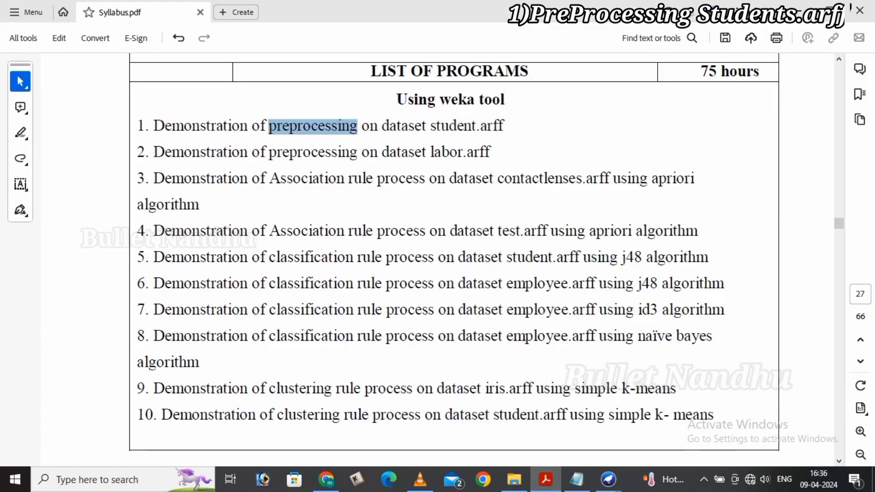
pyautogui.click(358, 127)
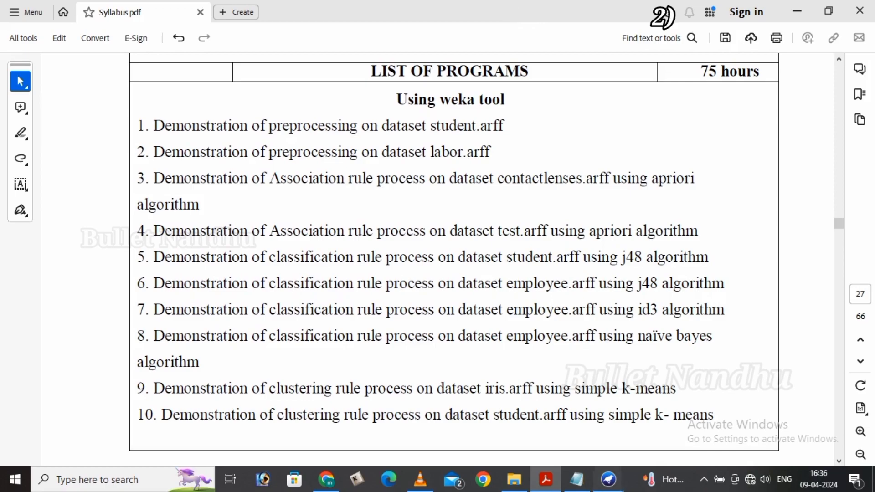
pyautogui.doubleClick(266, 152)
pyautogui.click(418, 152)
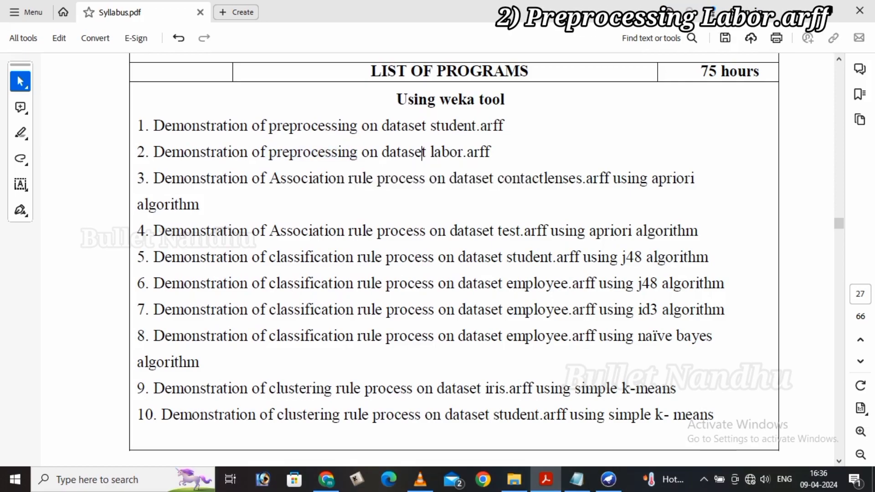
pyautogui.doubleClick(421, 153)
pyautogui.doubleClick(490, 152)
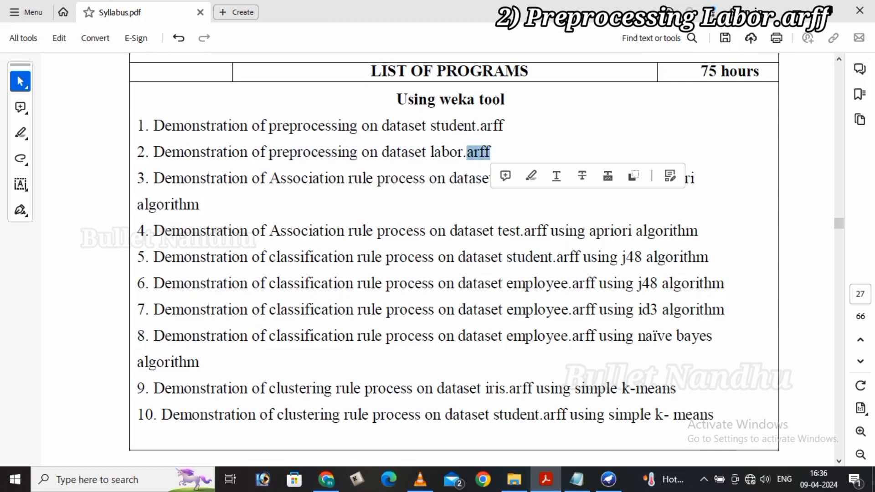
# Switch to the Weka GUI Chooser, launch a new Explorer and bring up its file chooser.
pyautogui.moveTo(506, 310); pyautogui.dragTo(604, 476)
pyautogui.click(609, 480)
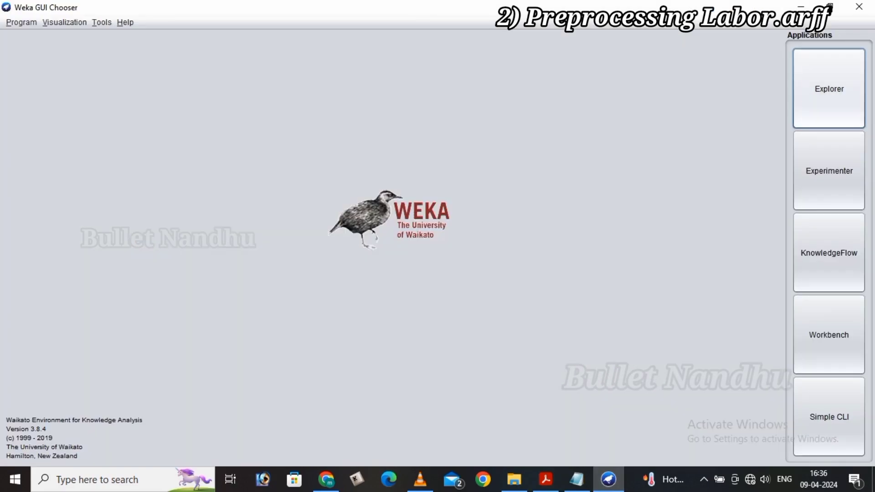
pyautogui.click(829, 89)
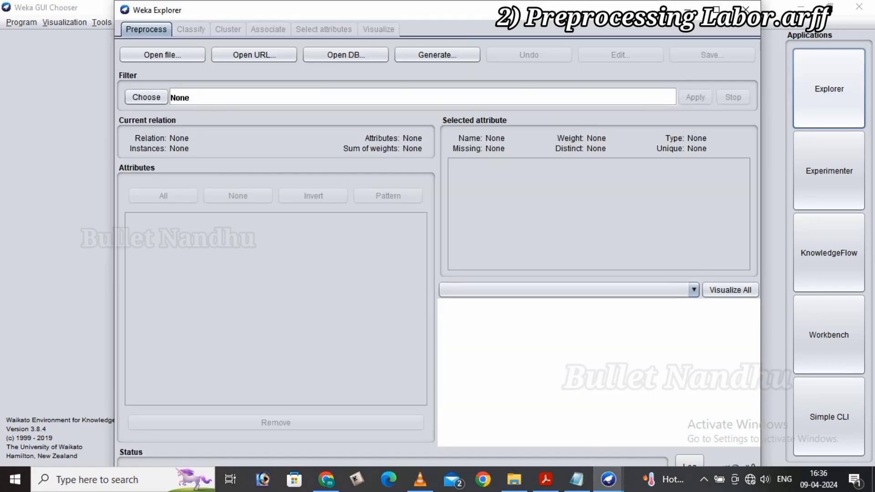
pyautogui.click(162, 54)
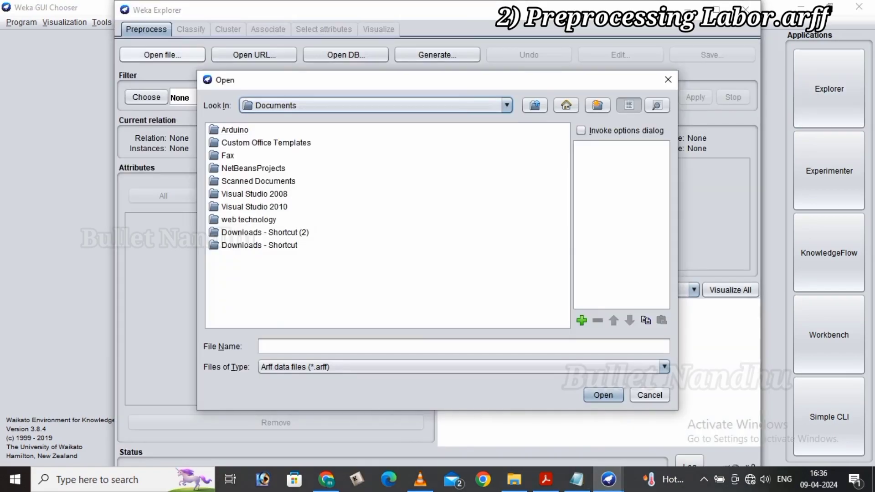
# Load labor.arff from the dataset folder inside Music.
pyautogui.click(507, 105)
pyautogui.press('Up')
pyautogui.press('Up')
pyautogui.press('Up')
pyautogui.press('Up')
pyautogui.press('Up')
pyautogui.press('Up')
pyautogui.press('Up')
pyautogui.press('Up')
pyautogui.press('Up')
pyautogui.press('Up')
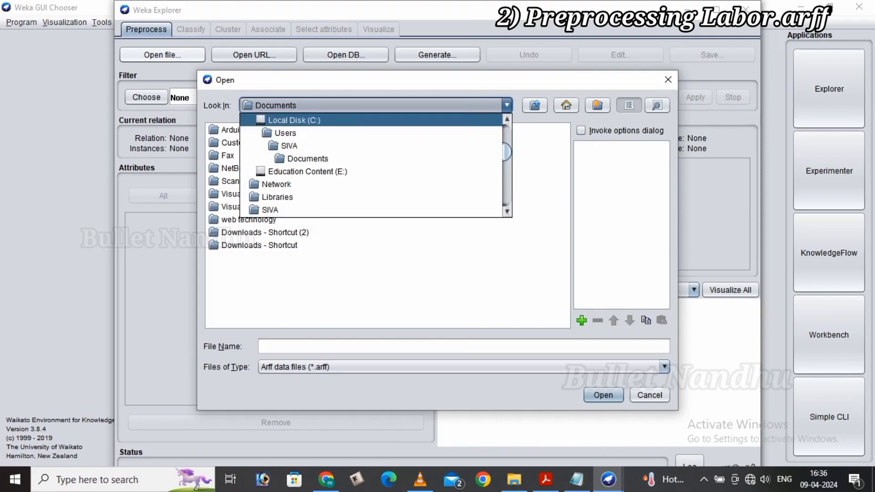
pyautogui.press('Down')
pyautogui.press('Down')
pyautogui.press('Down')
pyautogui.press('Down')
pyautogui.press('Return')
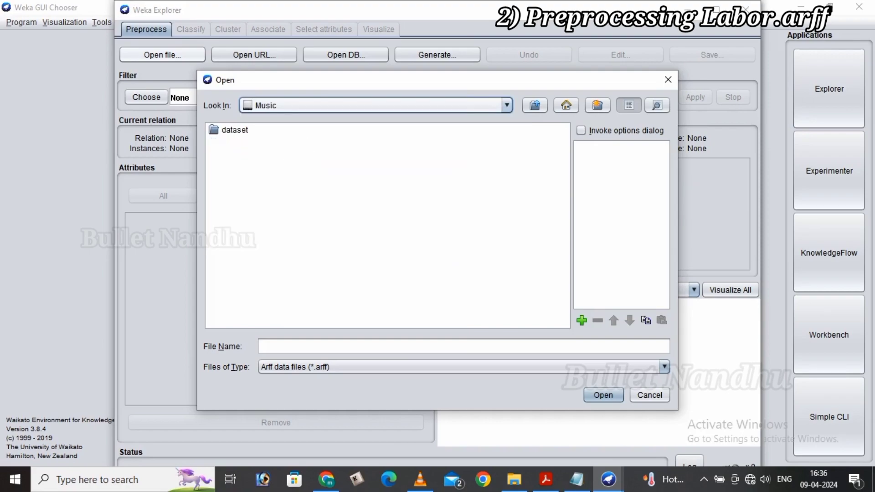
pyautogui.doubleClick(234, 130)
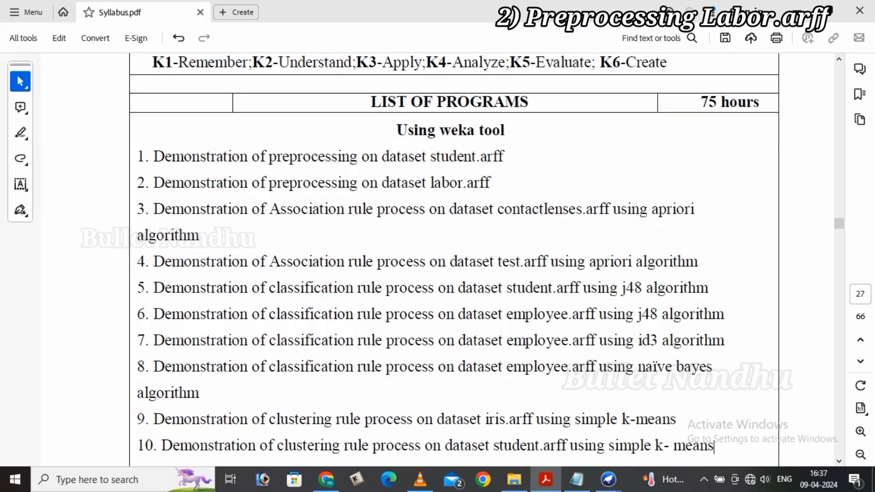
# Check the second program's task and dataset in the syllabus PDF, and return to the Weka Explorer holding the labor data.
pyautogui.moveTo(382, 182); pyautogui.dragTo(491, 183)
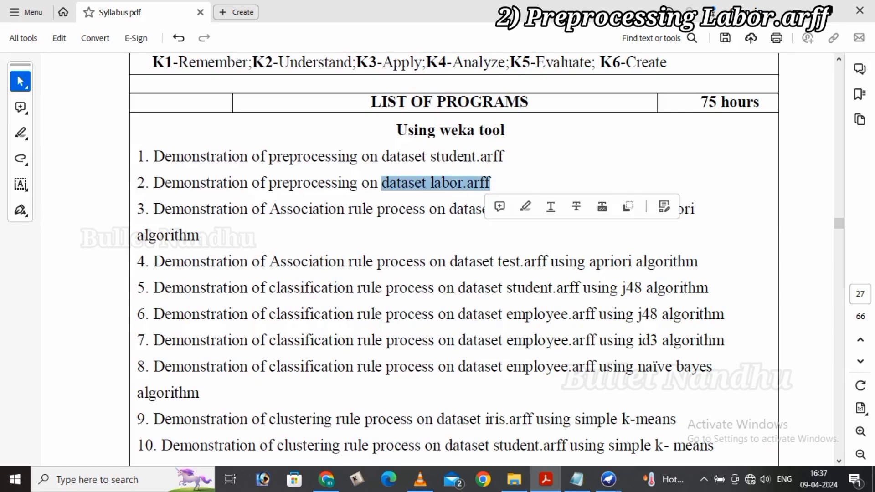
pyautogui.moveTo(277, 156); pyautogui.dragTo(358, 156)
pyautogui.click(360, 157)
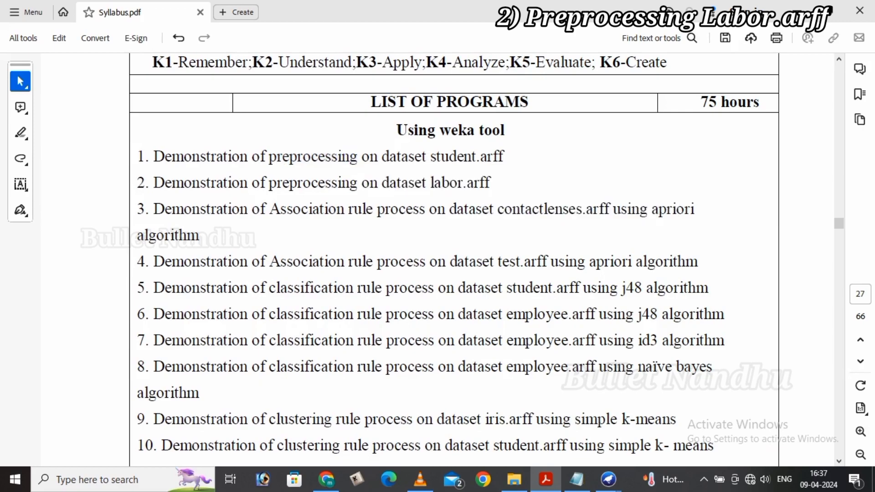
pyautogui.moveTo(609, 479)
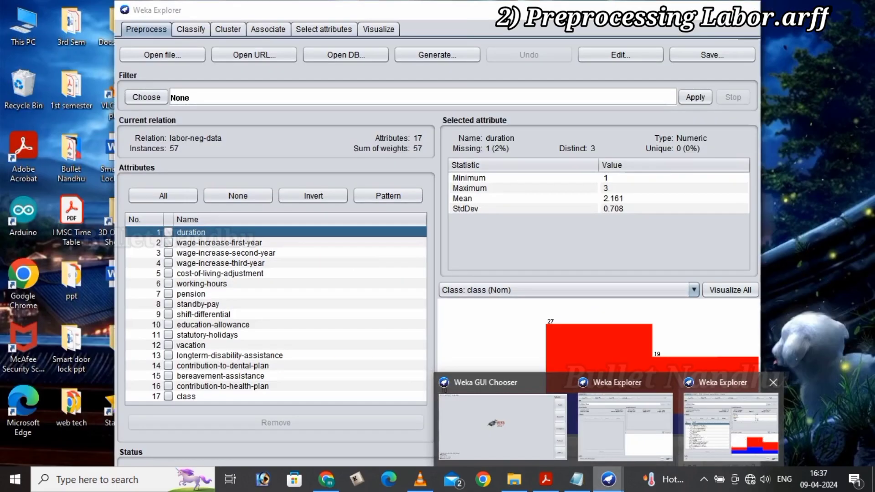
pyautogui.click(732, 426)
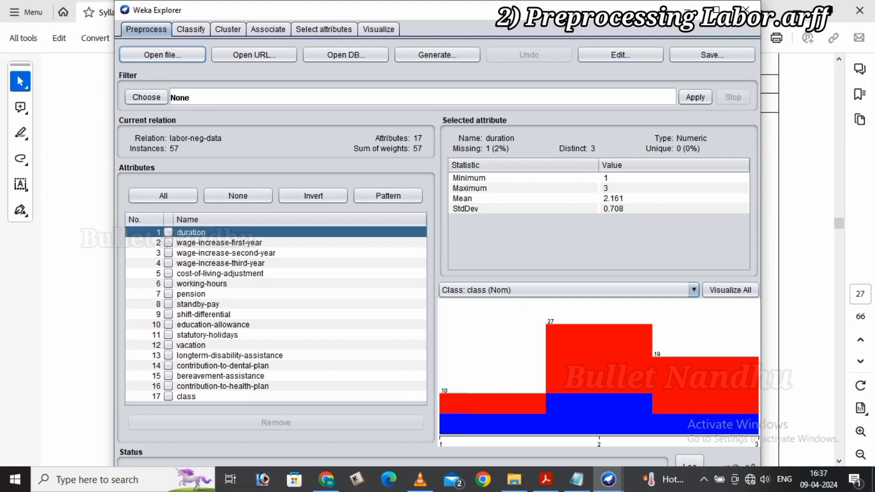
# Remove the duration attribute from the labor dataset and visualize all remaining attributes.
pyautogui.click(169, 232)
pyautogui.click(276, 423)
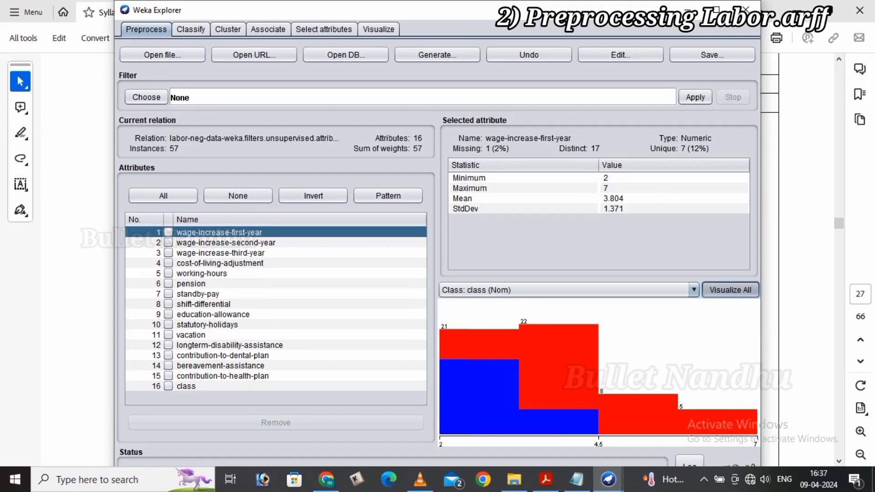
pyautogui.click(731, 290)
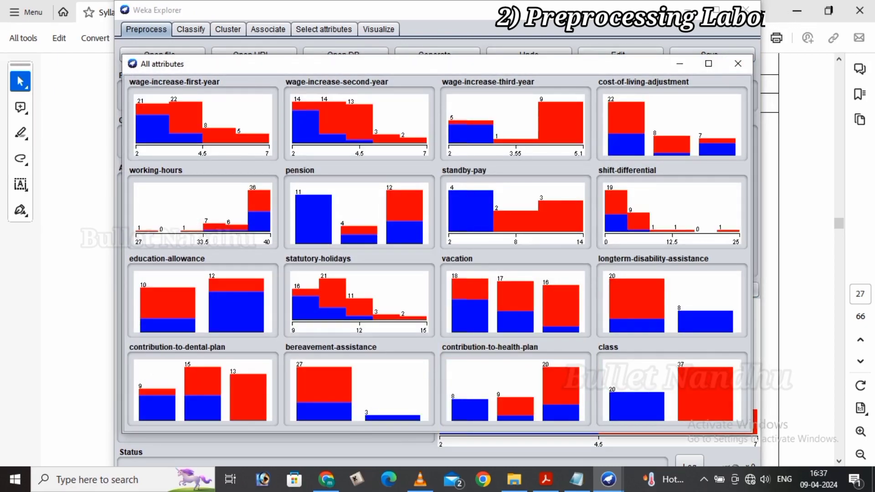
pyautogui.click(738, 64)
# Read the third program in the syllabus PDF, noting its process, dataset and algorithm.
pyautogui.moveTo(269, 210); pyautogui.dragTo(425, 210)
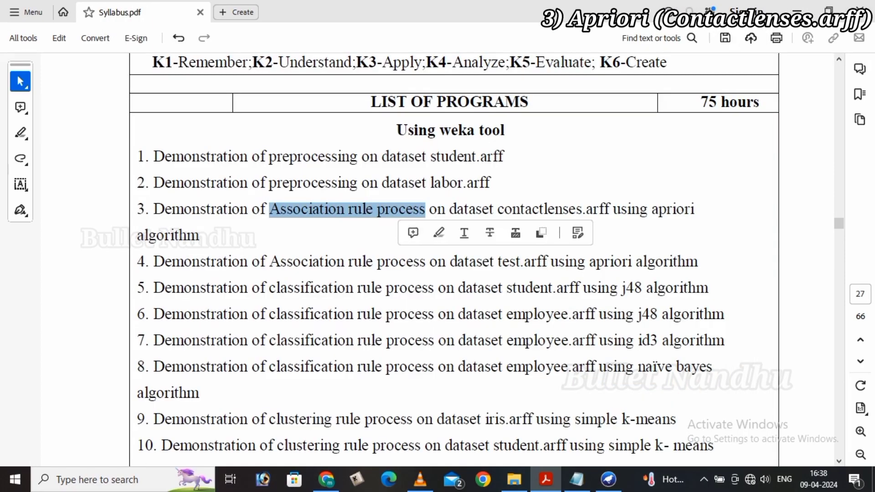
pyautogui.click(483, 263)
pyautogui.moveTo(503, 210); pyautogui.dragTo(610, 210)
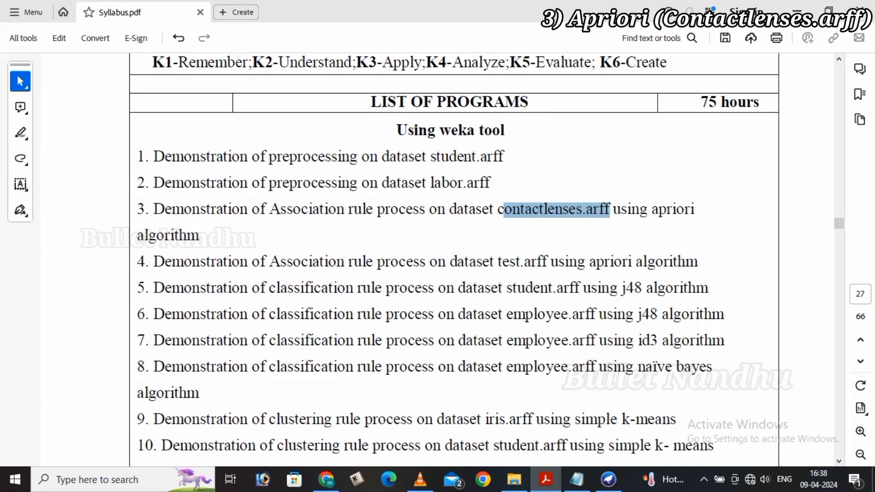
pyautogui.click(611, 210)
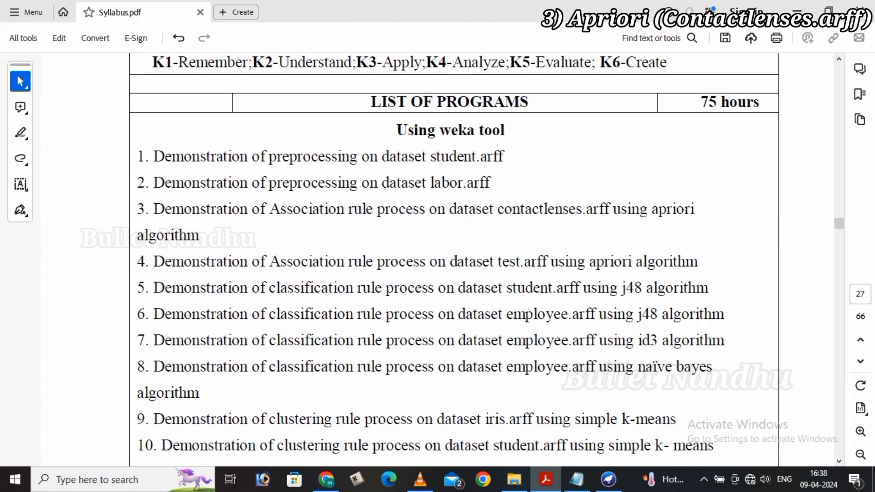
pyautogui.doubleClick(673, 209)
pyautogui.click(673, 211)
pyautogui.moveTo(511, 210); pyautogui.dragTo(606, 209)
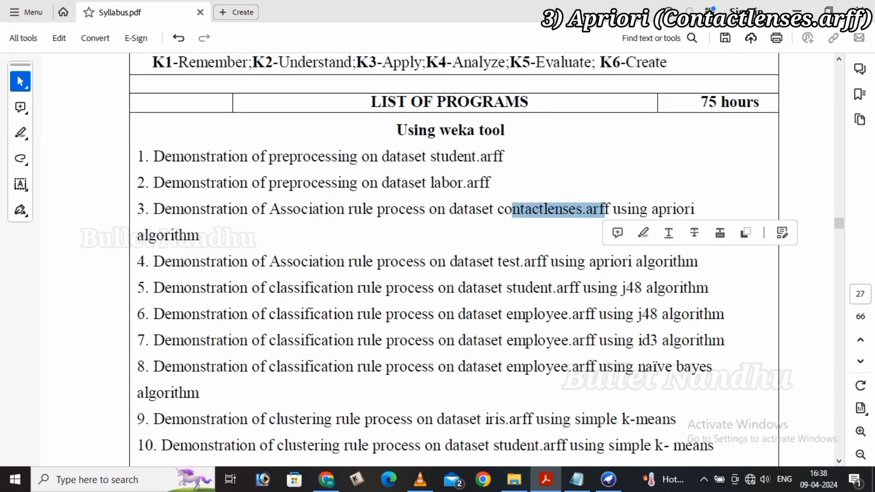
pyautogui.click(434, 290)
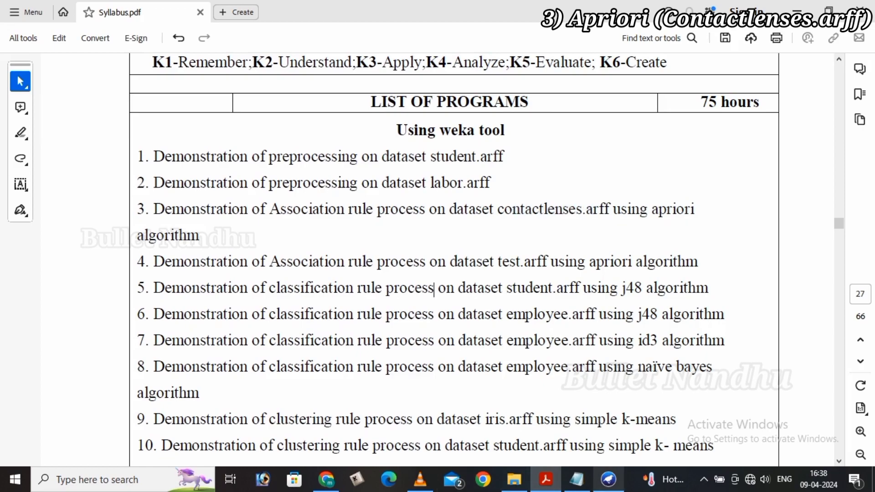
# Launch another Explorer from the Weka GUI Chooser and load the contact-lenses dataset from the dataset folder.
pyautogui.click(608, 480)
pyautogui.click(829, 89)
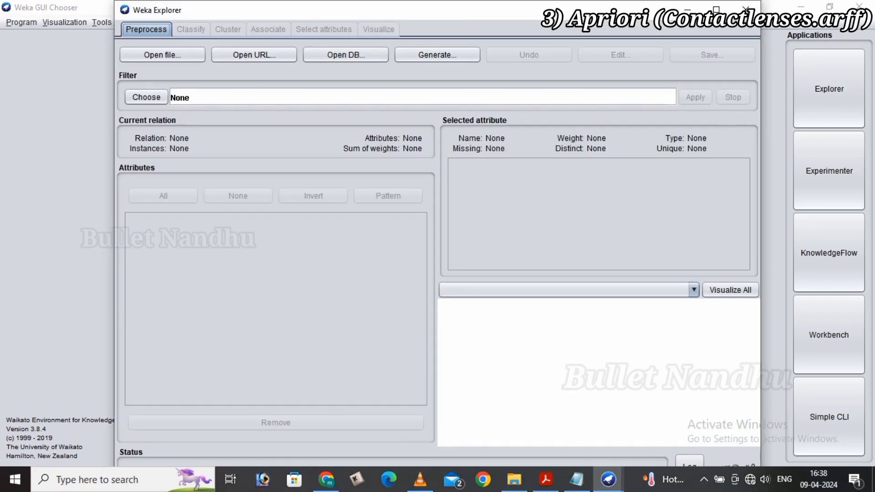
pyautogui.click(162, 54)
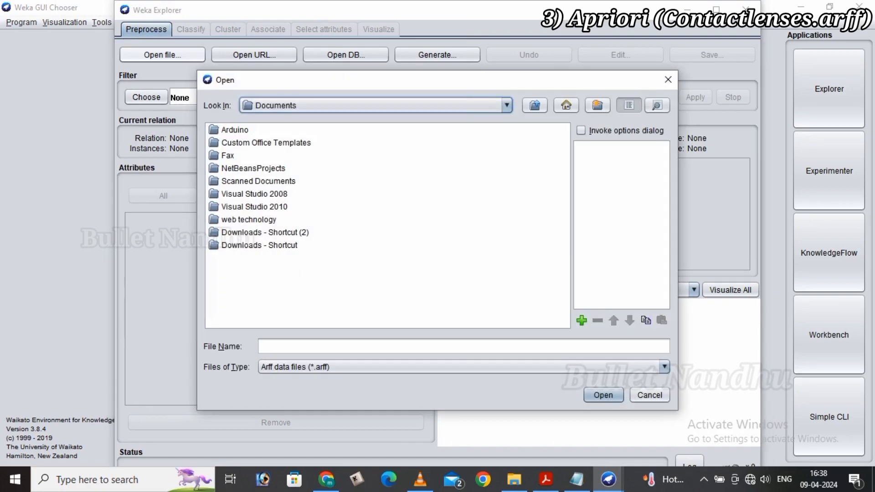
pyautogui.click(507, 106)
pyautogui.press('Up')
pyautogui.press('Up')
pyautogui.press('Up')
pyautogui.press('Up')
pyautogui.press('Up')
pyautogui.press('Up')
pyautogui.press('Up')
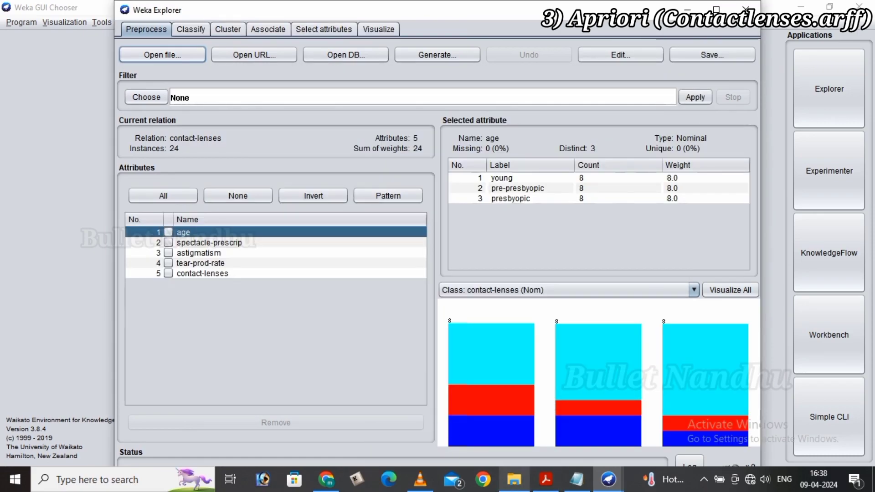
# Recheck the third program's process in the syllabus PDF, and show the association view in a maximized Weka Explorer.
pyautogui.click(545, 480)
pyautogui.moveTo(269, 209); pyautogui.dragTo(425, 209)
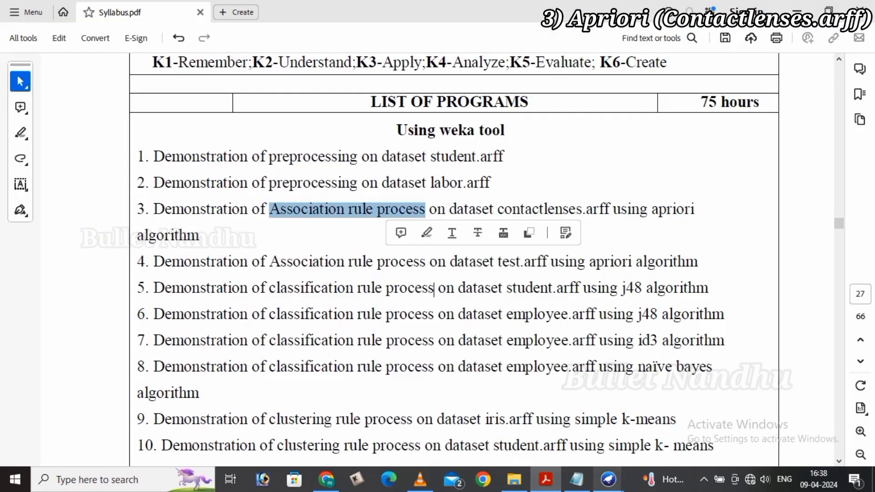
pyautogui.moveTo(608, 478)
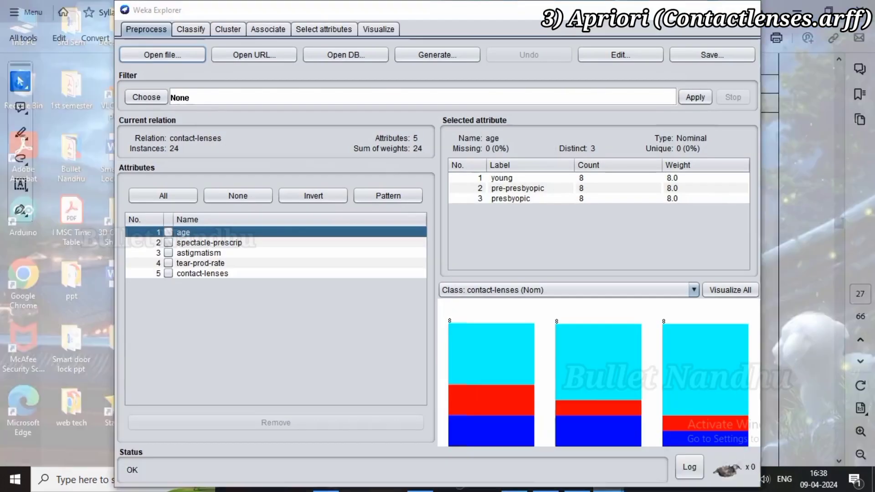
pyautogui.click(678, 426)
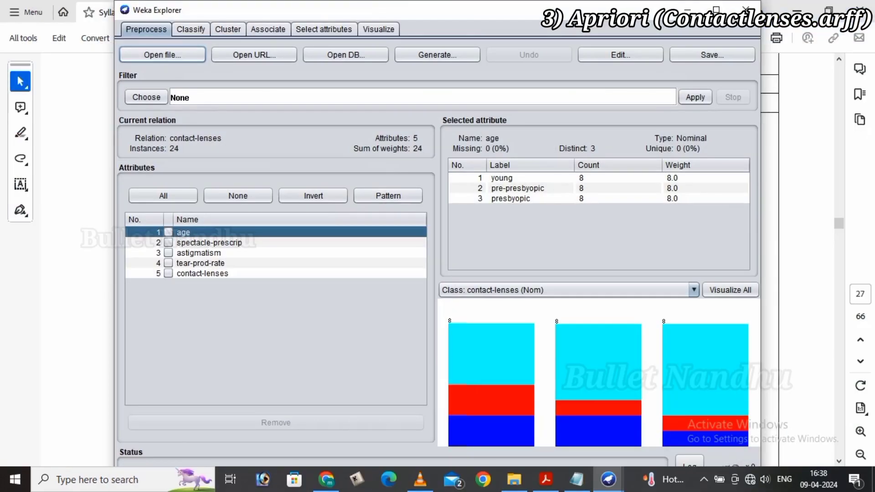
pyautogui.click(268, 30)
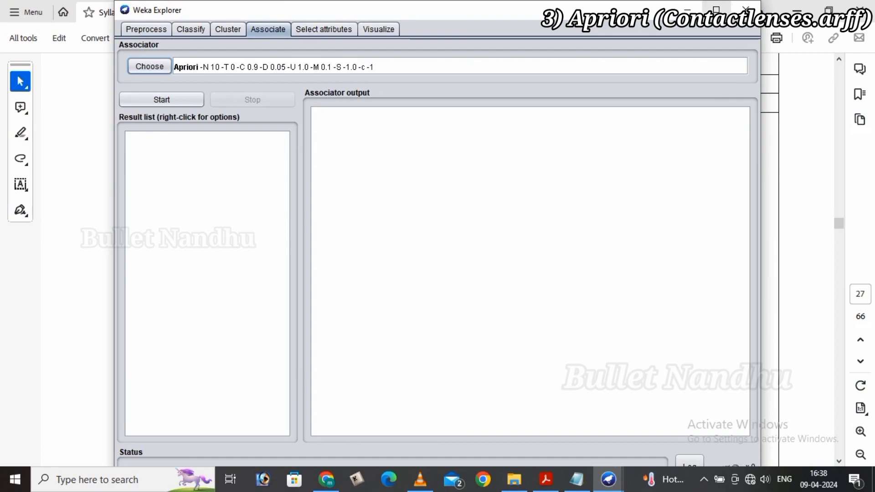
pyautogui.click(716, 9)
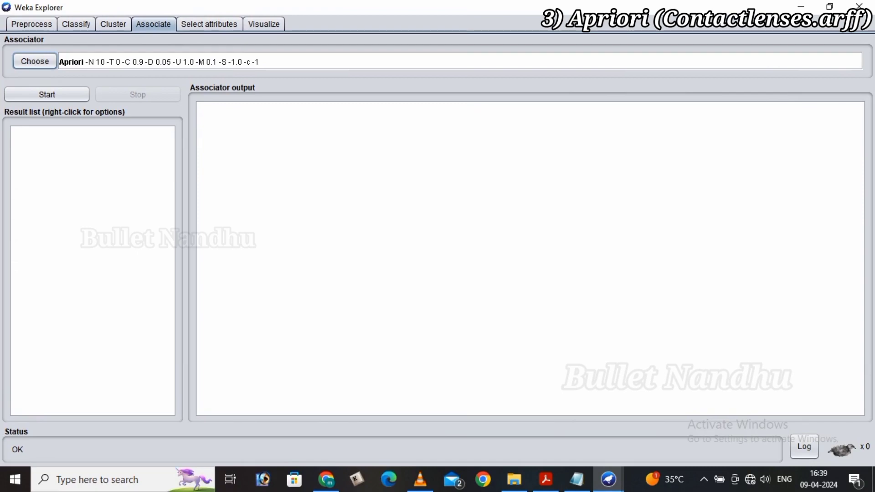
# Check which algorithm the syllabus PDF requires for the third program and return to Weka Explorer.
pyautogui.click(545, 479)
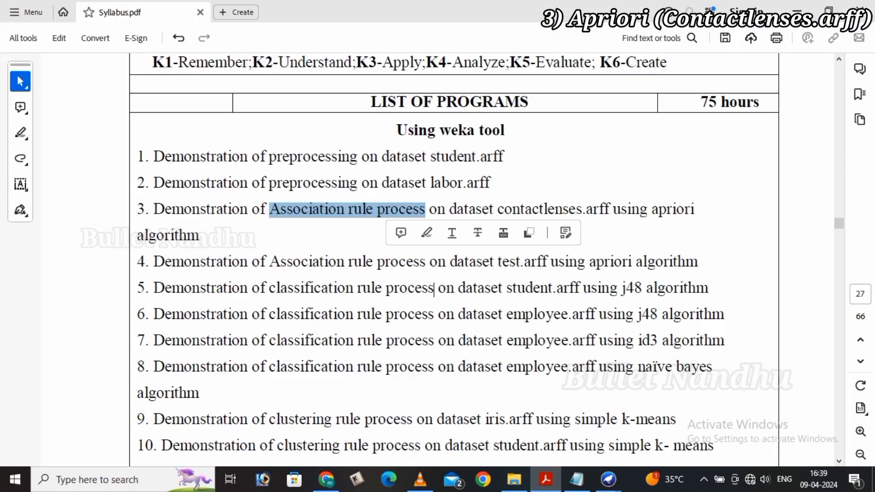
pyautogui.moveTo(149, 262); pyautogui.dragTo(621, 209)
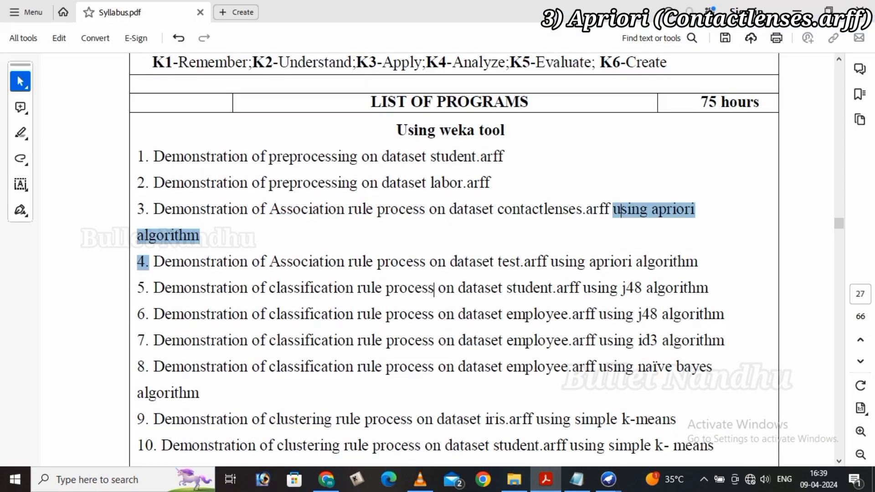
pyautogui.click(434, 292)
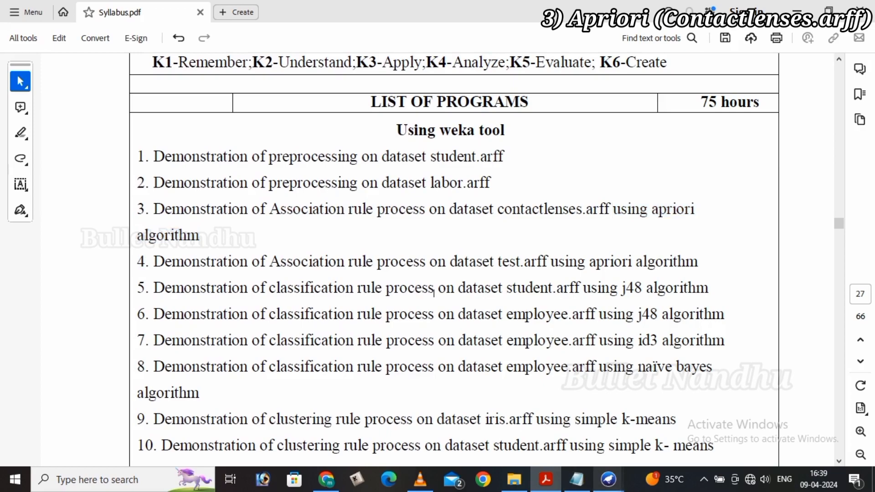
pyautogui.moveTo(609, 479)
pyautogui.click(678, 429)
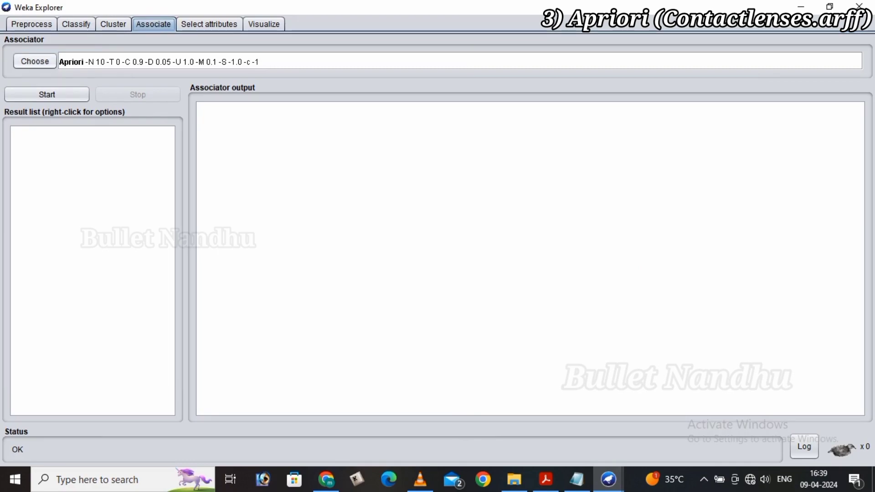
# Run the Apriori associator on the contact-lenses data and examine its run information and best rules.
pyautogui.click(35, 61)
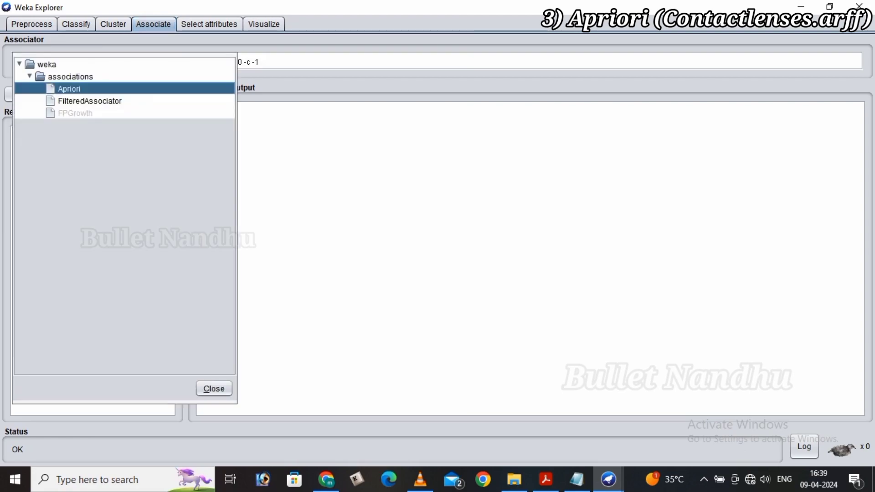
pyautogui.click(68, 89)
pyautogui.click(47, 95)
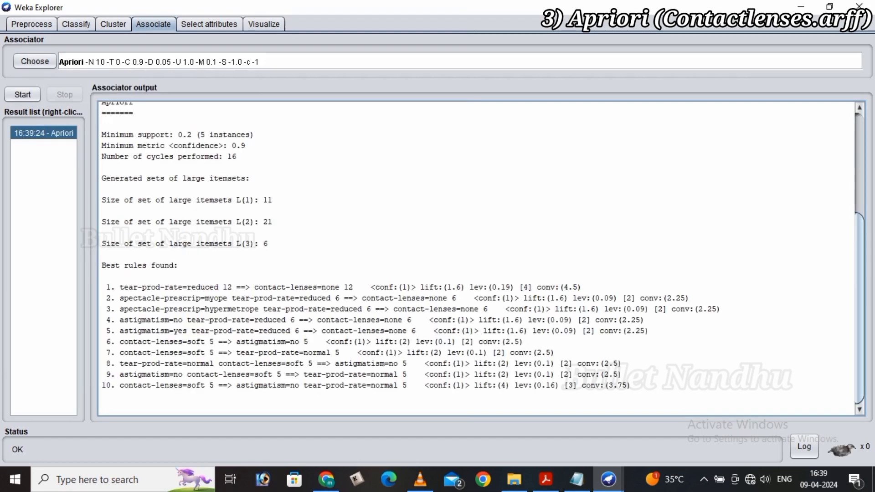
pyautogui.scroll(5, 483, 262)
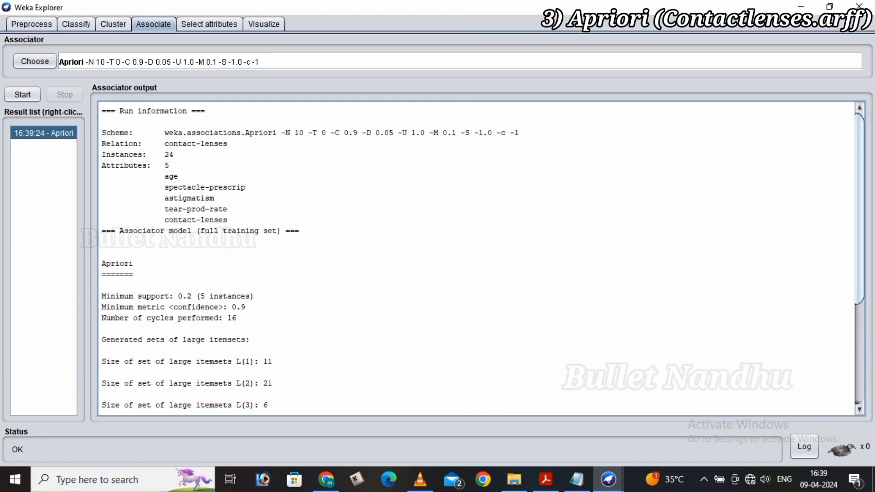
pyautogui.scroll(-5, 476, 257)
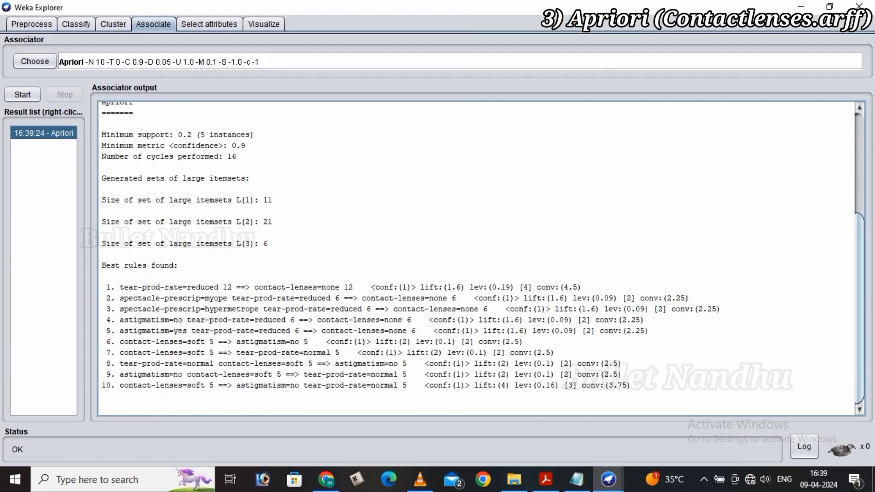
# Set Apriori's outputItemSets option to True for the contact-lenses data and confirm the settings.
pyautogui.click(182, 61)
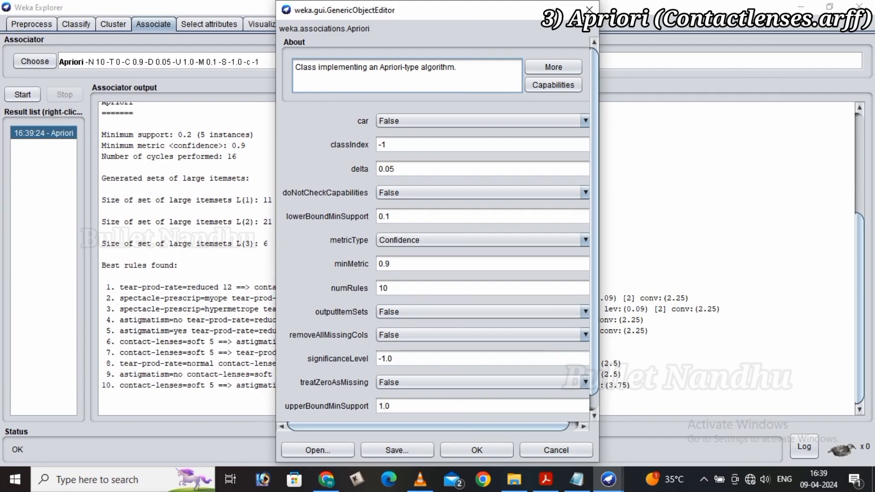
pyautogui.click(482, 312)
pyautogui.click(482, 326)
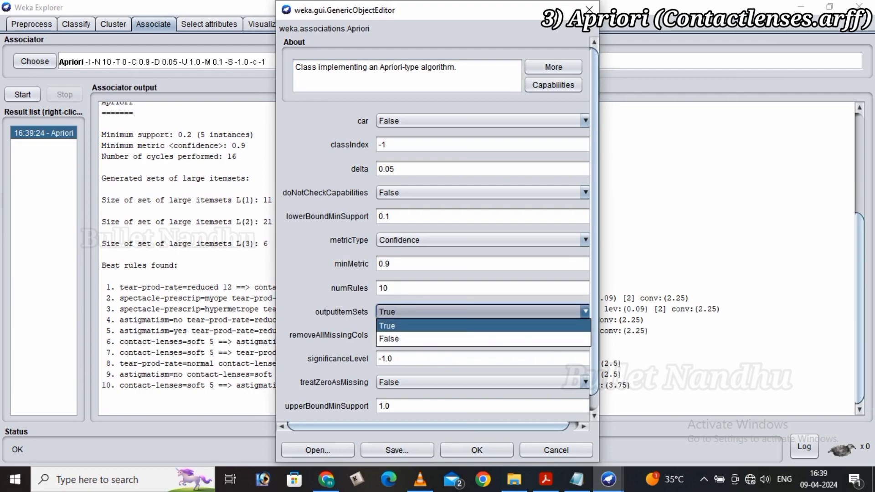
pyautogui.click(585, 312)
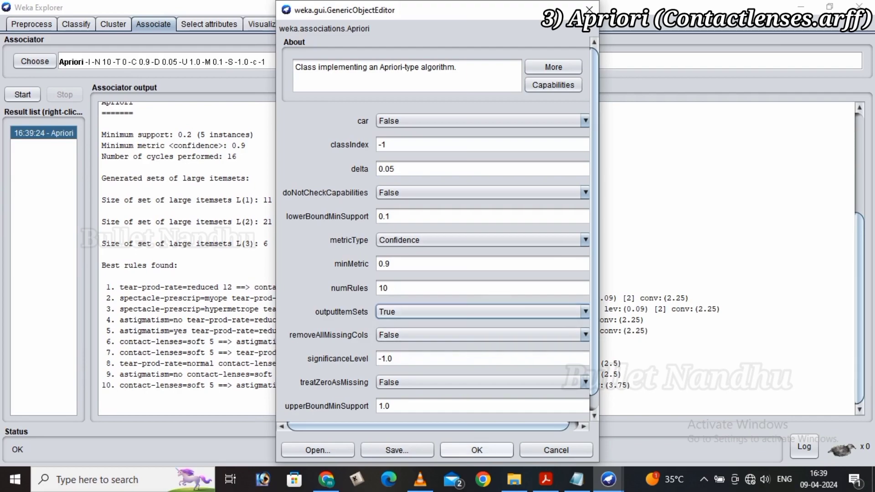
pyautogui.click(477, 450)
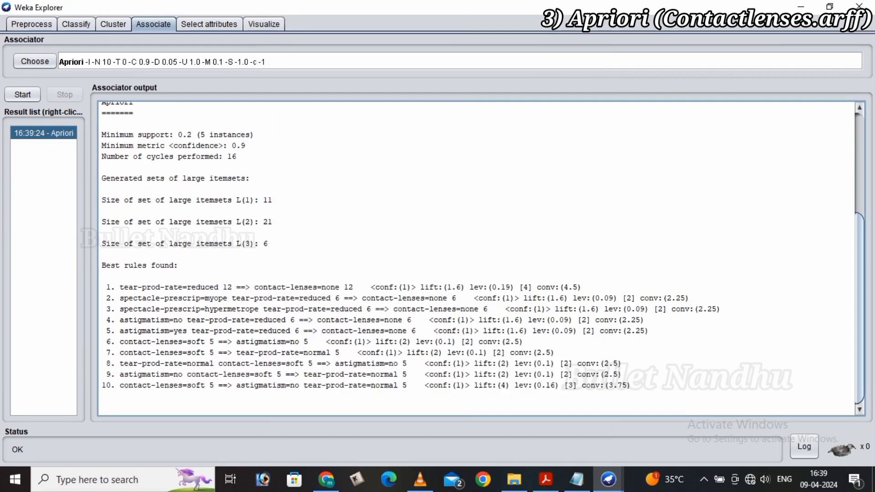
pyautogui.moveTo(860, 309)
pyautogui.mouseDown()
pyautogui.moveTo(859, 209)
pyautogui.moveTo(859, 308)
pyautogui.mouseUp()
# Check the fourth program's process, dataset and algorithm in the syllabus PDF.
pyautogui.click(546, 479)
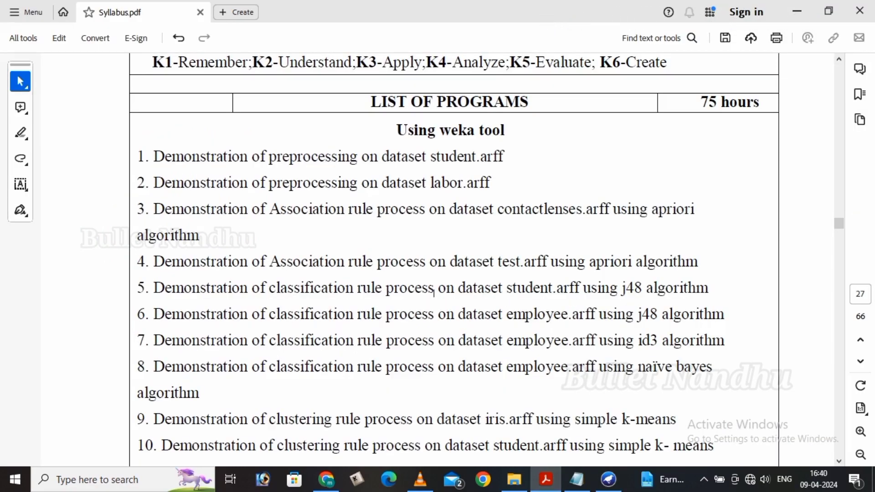
pyautogui.moveTo(270, 262); pyautogui.dragTo(374, 262)
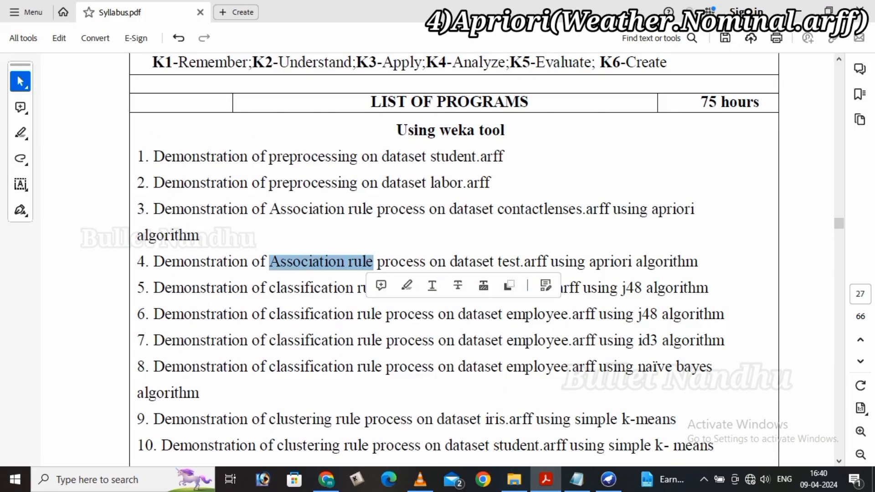
pyautogui.click(392, 263)
pyautogui.moveTo(494, 263); pyautogui.dragTo(547, 263)
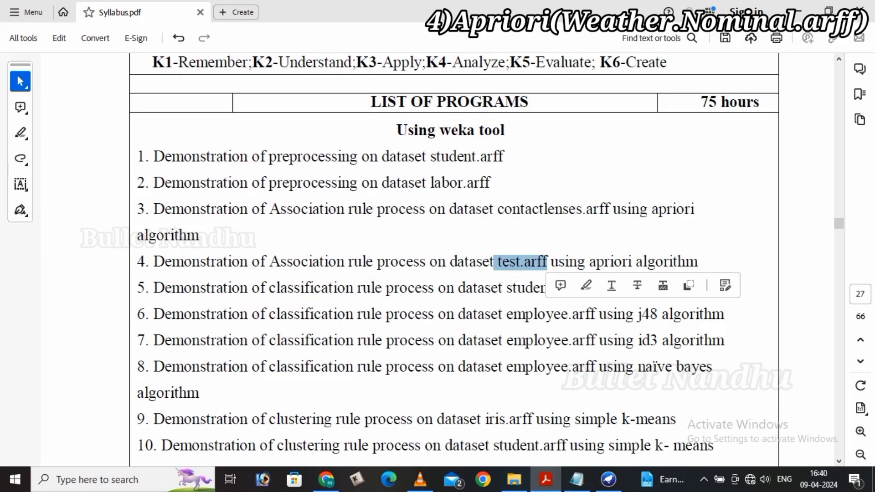
pyautogui.click(547, 263)
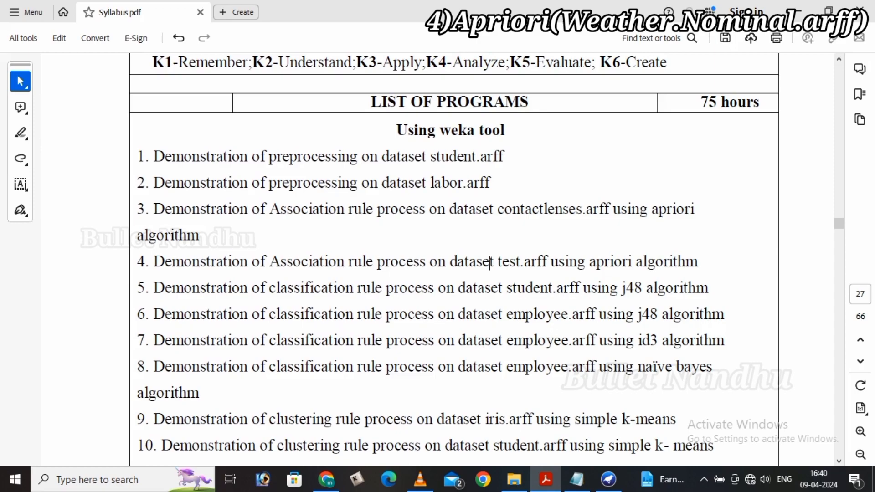
pyautogui.moveTo(589, 263); pyautogui.dragTo(699, 263)
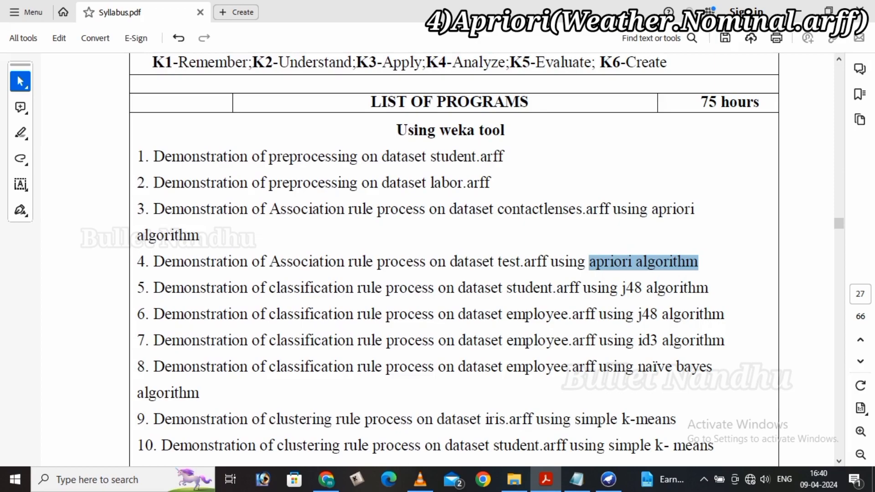
# Switch to the Weka GUI Chooser, launch another Explorer and bring up its file-opening dialog.
pyautogui.click(609, 479)
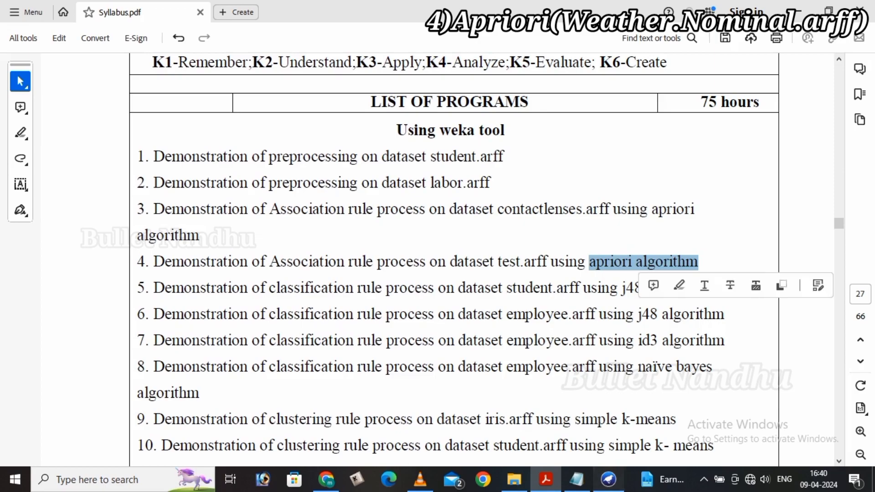
pyautogui.click(829, 88)
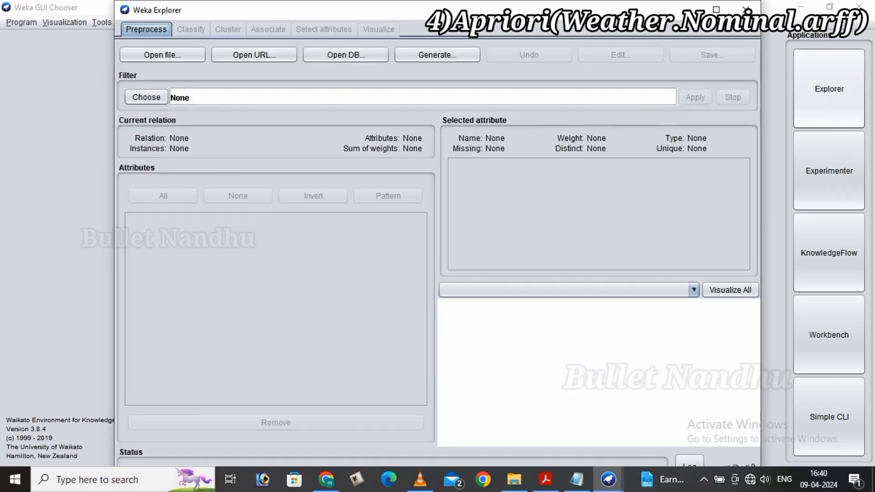
pyautogui.click(162, 54)
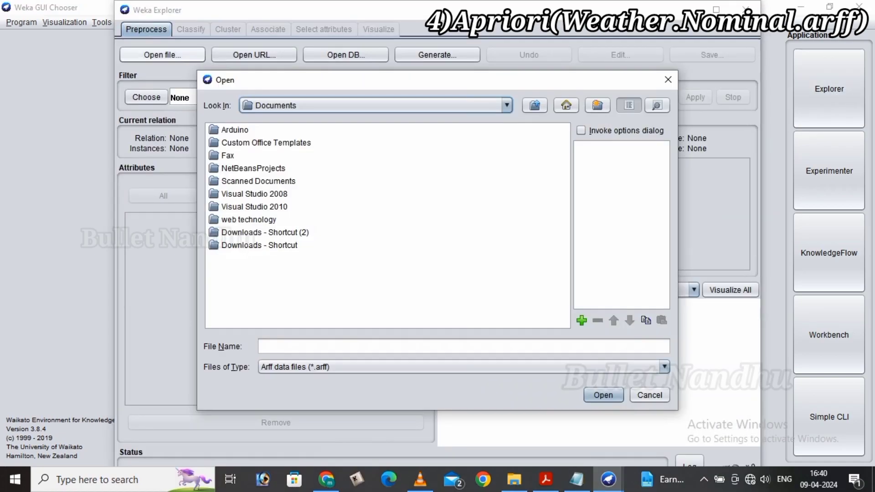
# Load weather.nominal.arff from the dataset folder inside Music.
pyautogui.click(376, 106)
pyautogui.scroll(4, 376, 120)
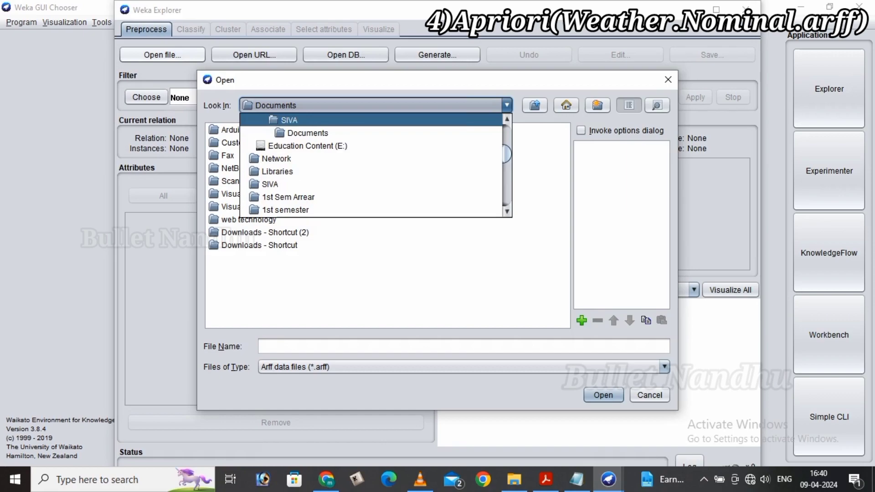
pyautogui.press('Down')
pyautogui.press('Down')
pyautogui.press('Down')
pyautogui.press('Down')
pyautogui.press('Down')
pyautogui.press('Return')
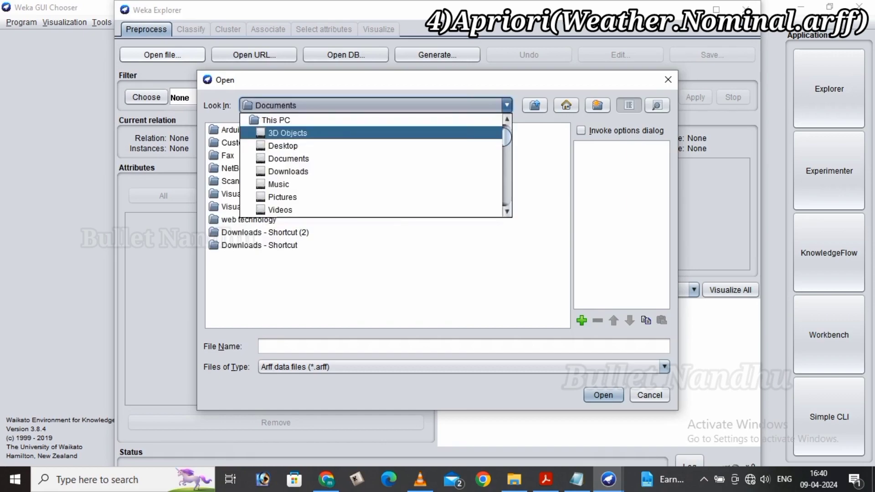
pyautogui.press('Down')
pyautogui.press('Down')
pyautogui.press('Down')
pyautogui.press('Down')
pyautogui.press('Return')
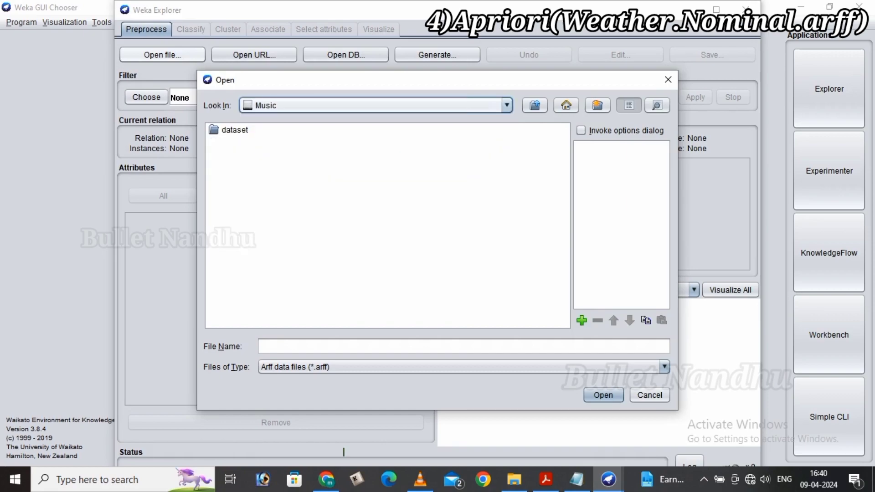
pyautogui.press('Return')
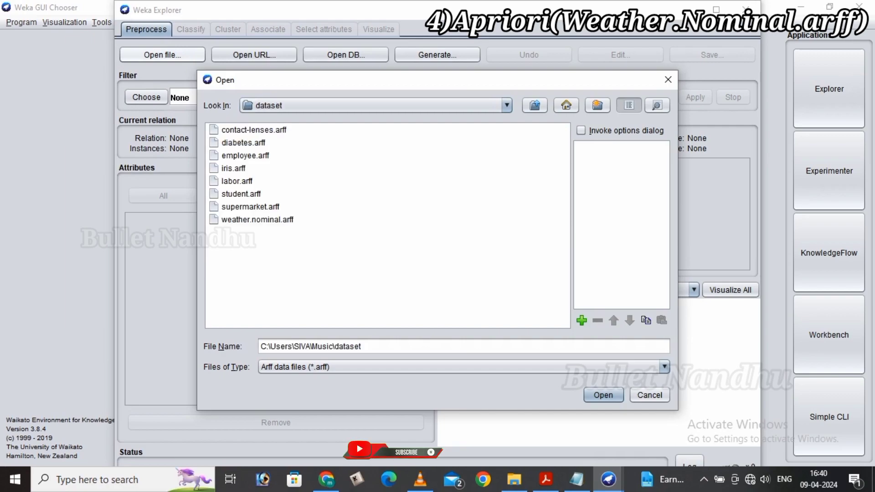
pyautogui.doubleClick(257, 219)
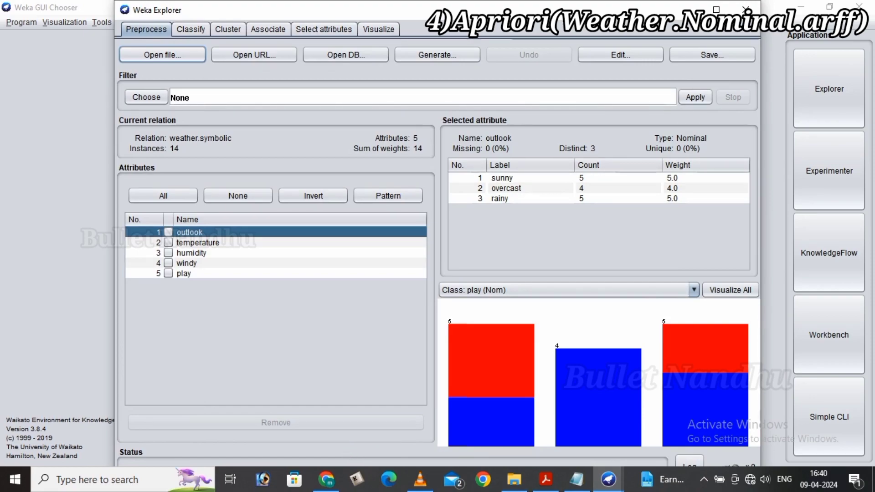
# Run the Apriori associator on the weather.nominal data and examine its best rules and run information.
pyautogui.click(268, 29)
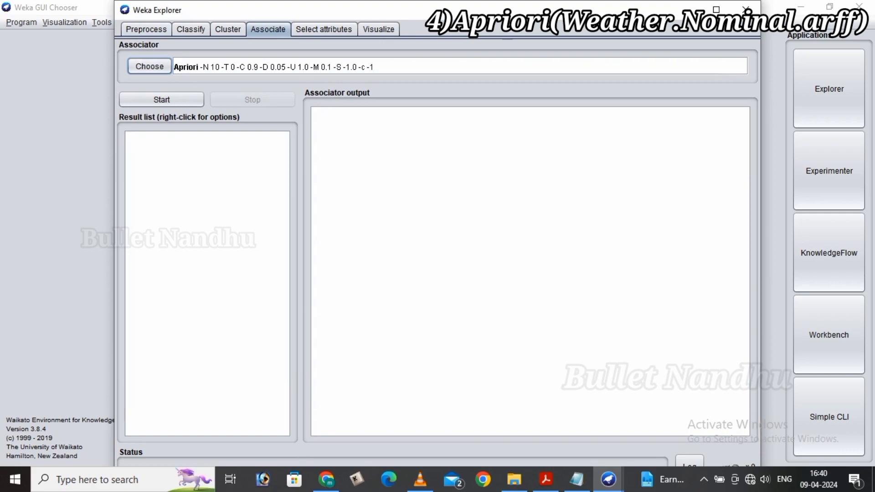
pyautogui.click(150, 66)
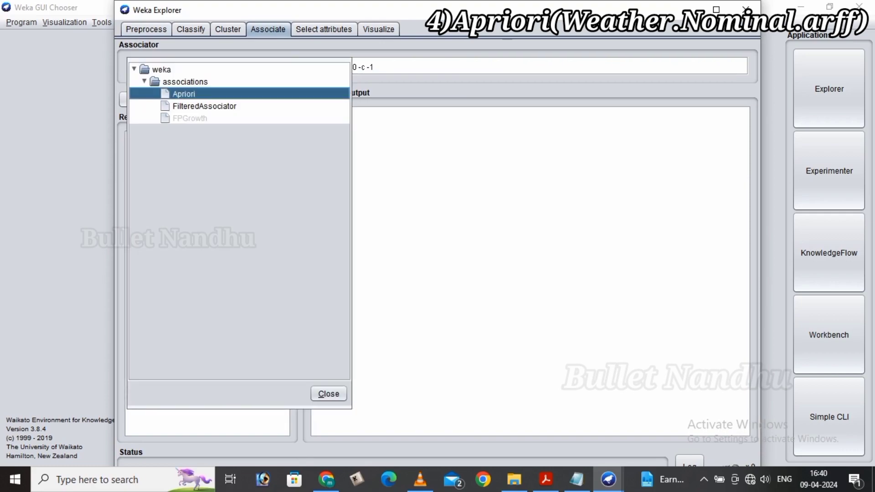
pyautogui.click(329, 394)
pyautogui.click(162, 99)
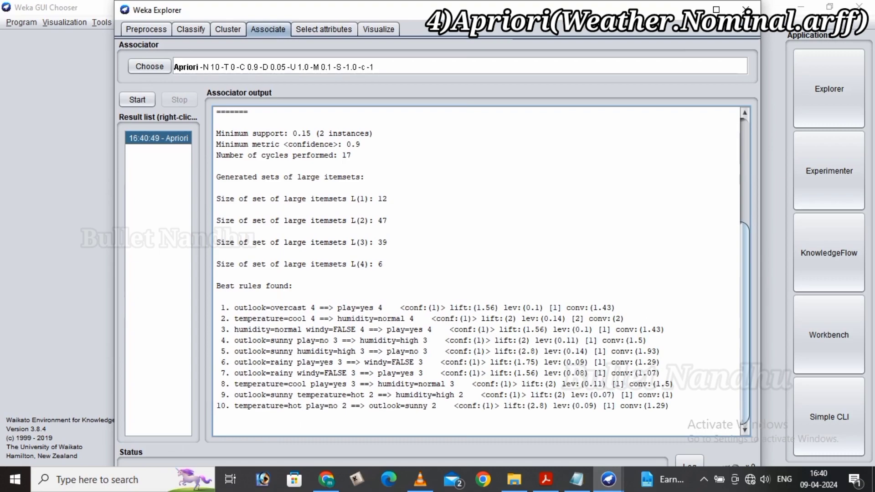
pyautogui.moveTo(745, 321); pyautogui.dragTo(745, 218)
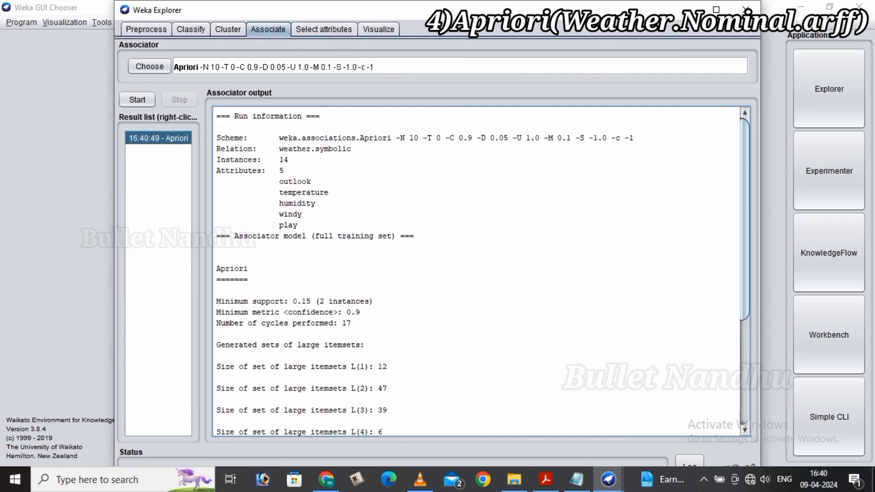
# Set Apriori's outputItemSets option to True for the weather.nominal data and look over the associator output.
pyautogui.click(365, 67)
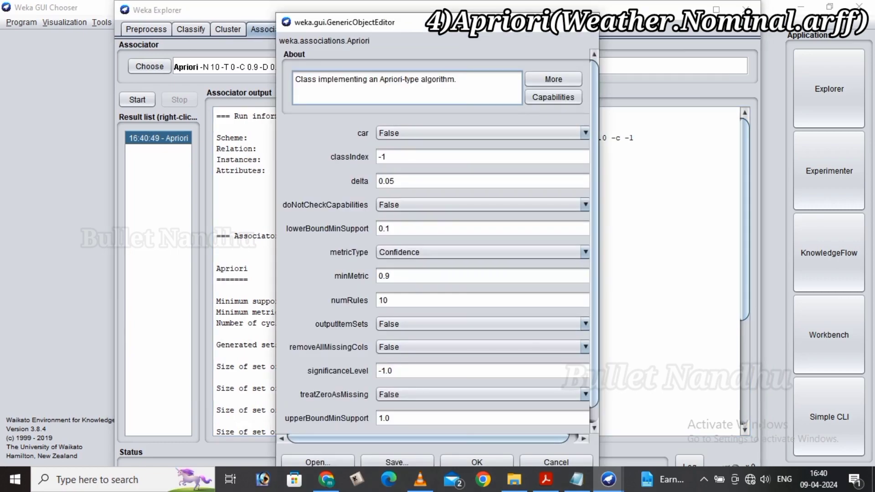
pyautogui.click(482, 324)
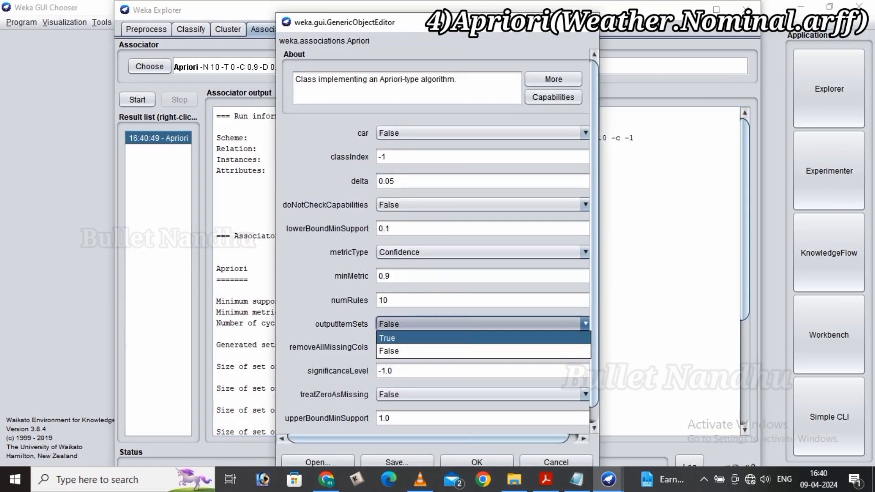
pyautogui.click(482, 339)
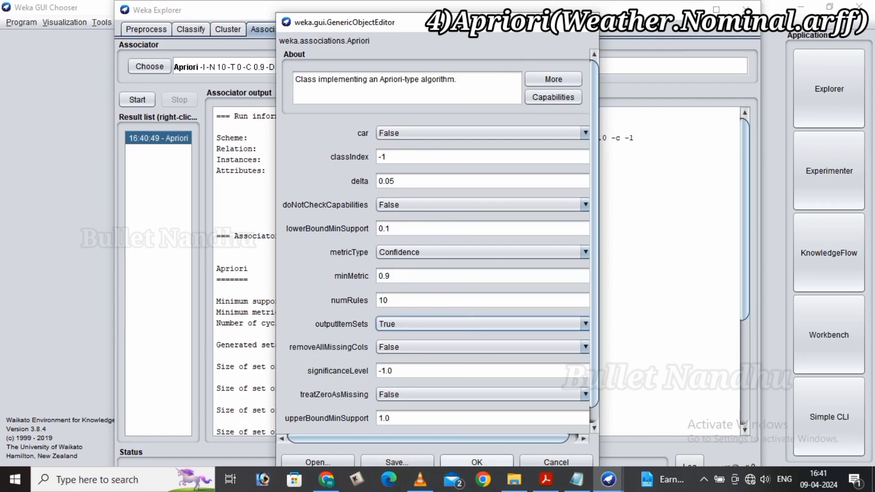
pyautogui.click(477, 463)
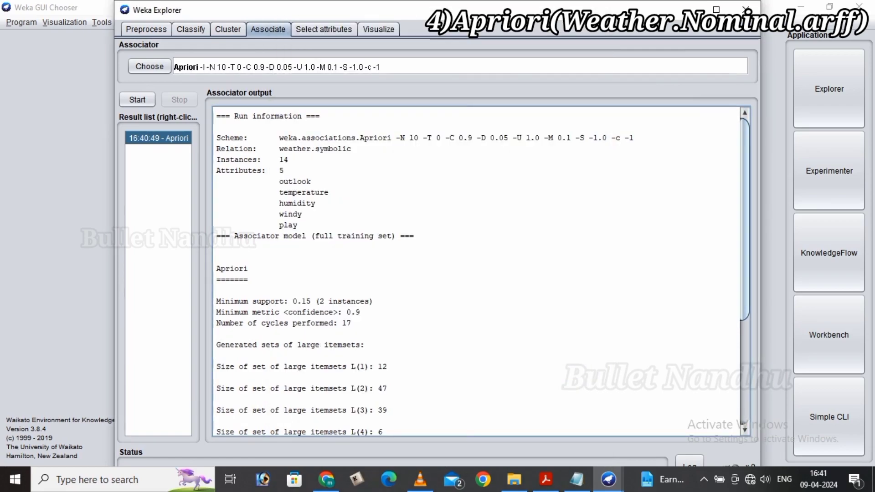
pyautogui.scroll(-5, 476, 271)
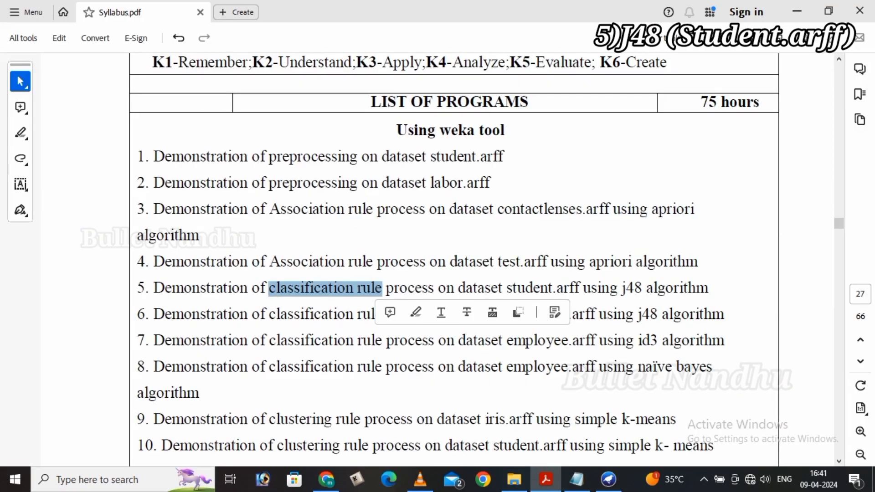
# Check the fifth program's dataset and classification algorithm in the syllabus PDF.
pyautogui.press('Escape')
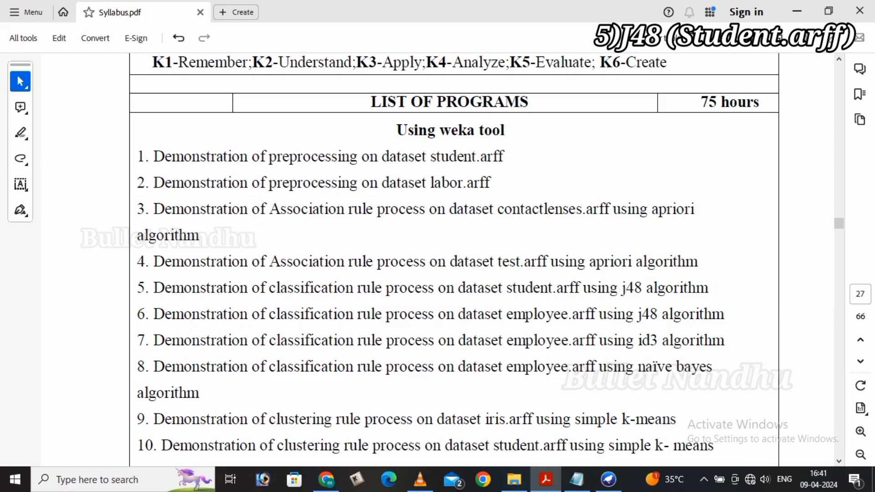
pyautogui.moveTo(507, 288); pyautogui.dragTo(709, 288)
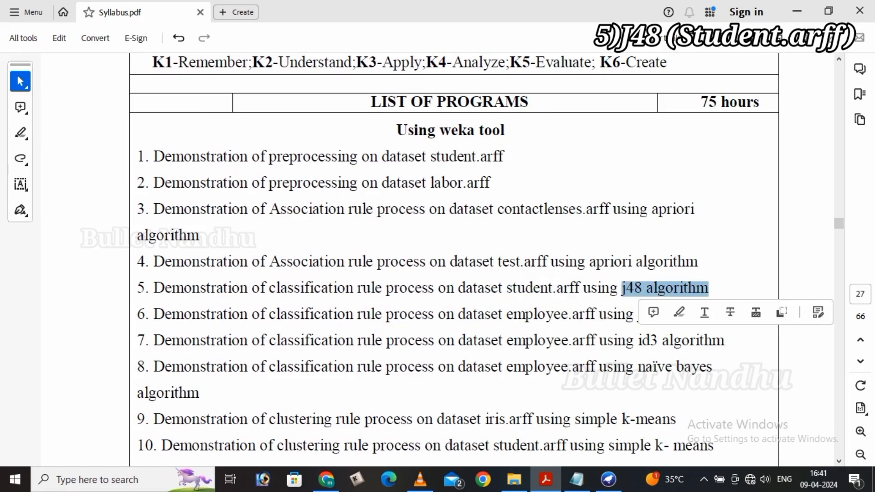
pyautogui.press('Escape')
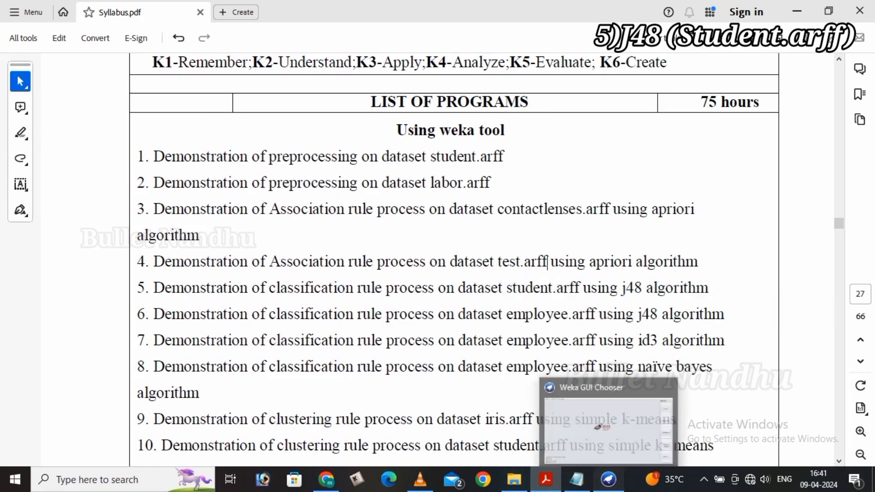
# Launch another Explorer from the Weka GUI Chooser and load student.arff from the dataset folder inside Music.
pyautogui.click(609, 479)
pyautogui.click(829, 89)
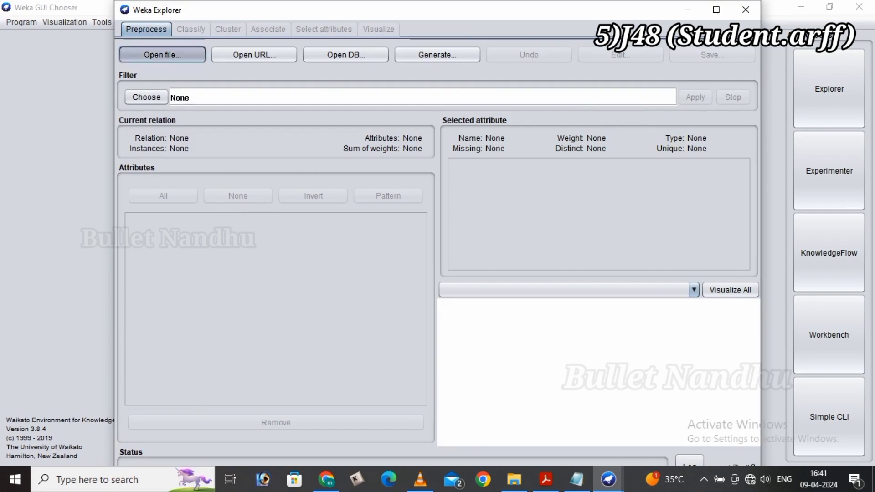
pyautogui.click(162, 54)
pyautogui.click(375, 106)
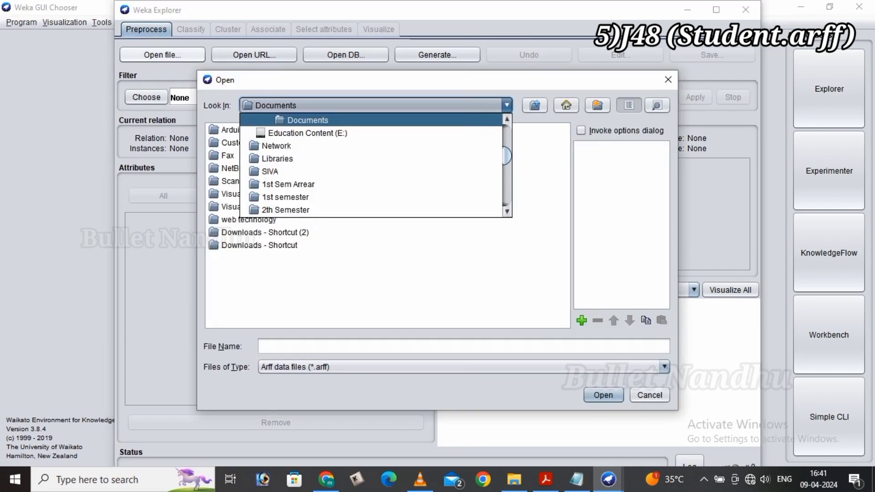
pyautogui.scroll(5, 376, 120)
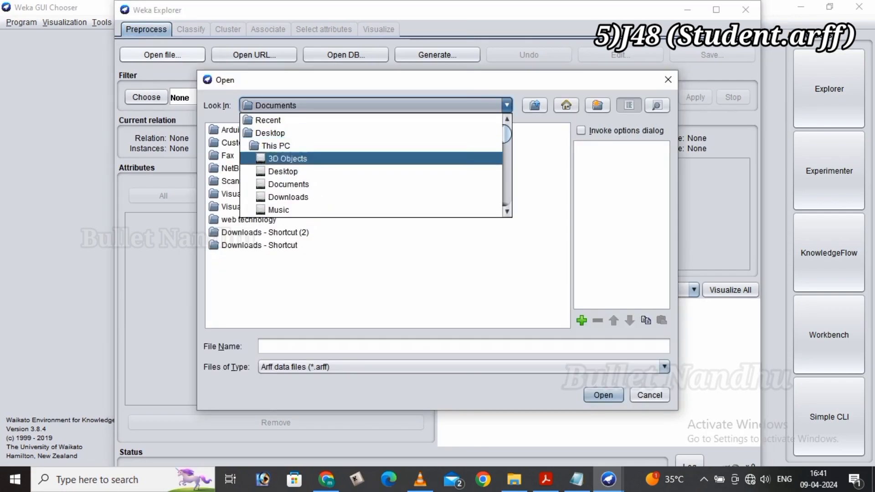
pyautogui.press('Down')
pyautogui.press('Down')
pyautogui.press('Return')
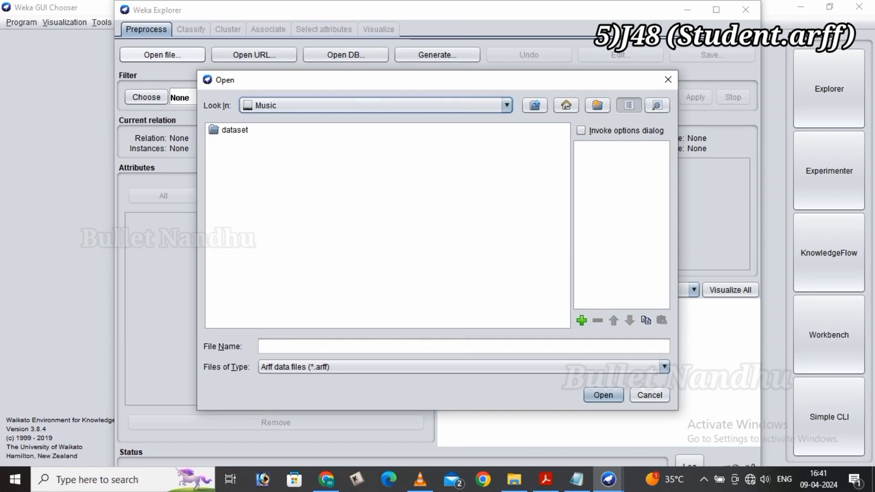
pyautogui.doubleClick(235, 130)
pyautogui.doubleClick(241, 195)
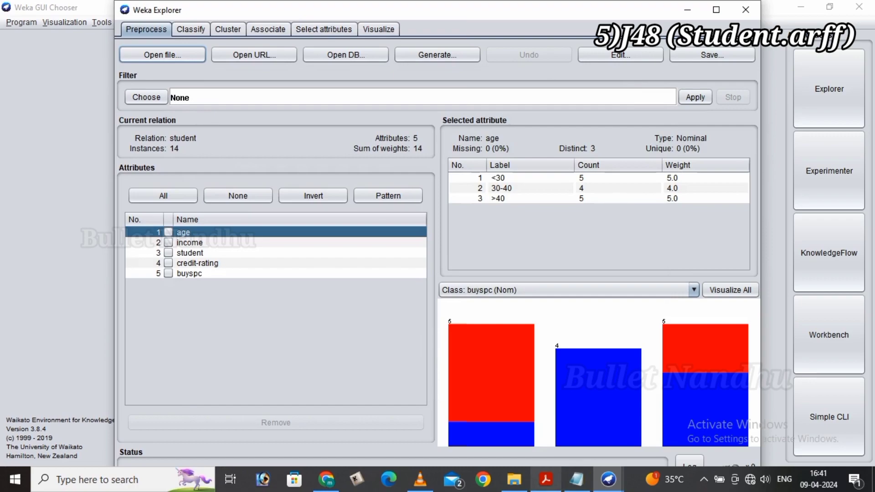
# Check the fifth program's process type in the syllabus PDF and return to the Weka Explorer holding the student data.
pyautogui.click(545, 479)
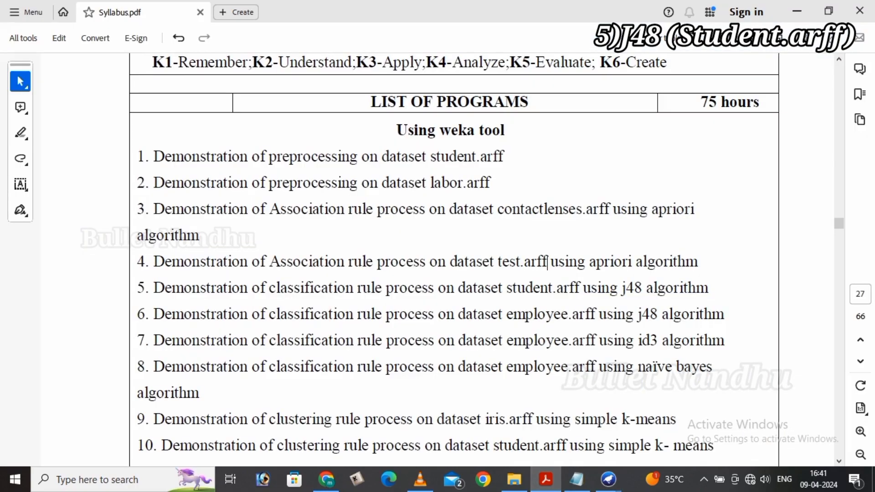
pyautogui.moveTo(294, 289); pyautogui.dragTo(434, 288)
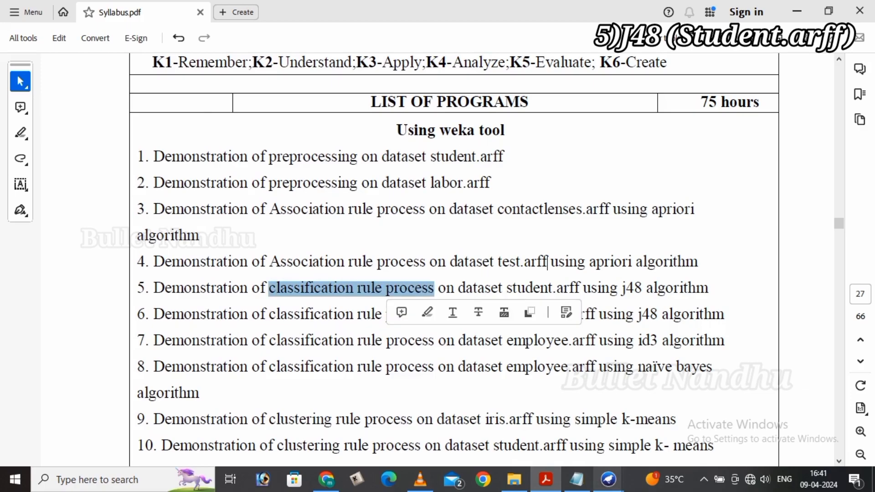
pyautogui.moveTo(609, 478)
pyautogui.click(678, 424)
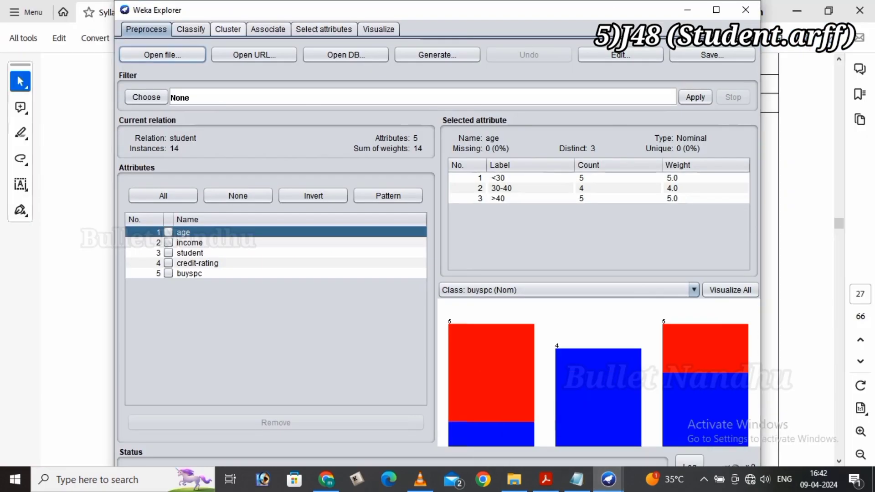
# Classify the student data with the J48 tree classifier using 10-fold cross-validation and look over the classifier output.
pyautogui.click(190, 29)
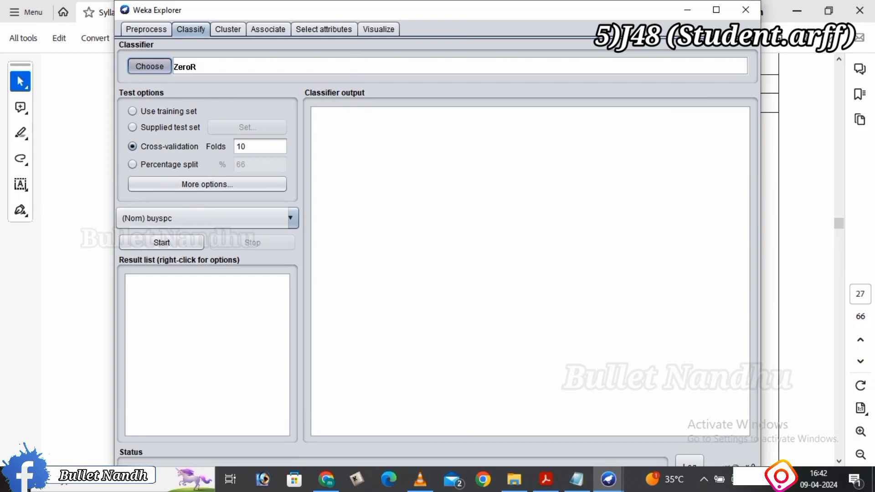
pyautogui.click(150, 66)
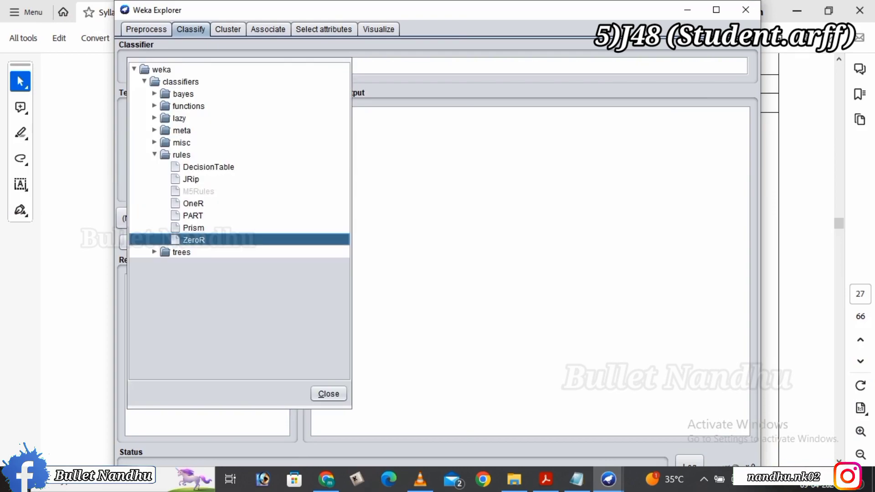
pyautogui.click(155, 252)
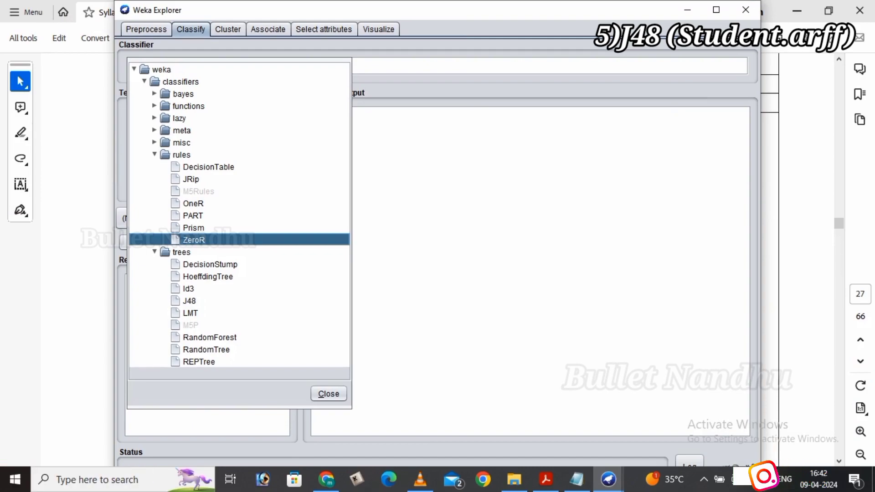
pyautogui.click(190, 301)
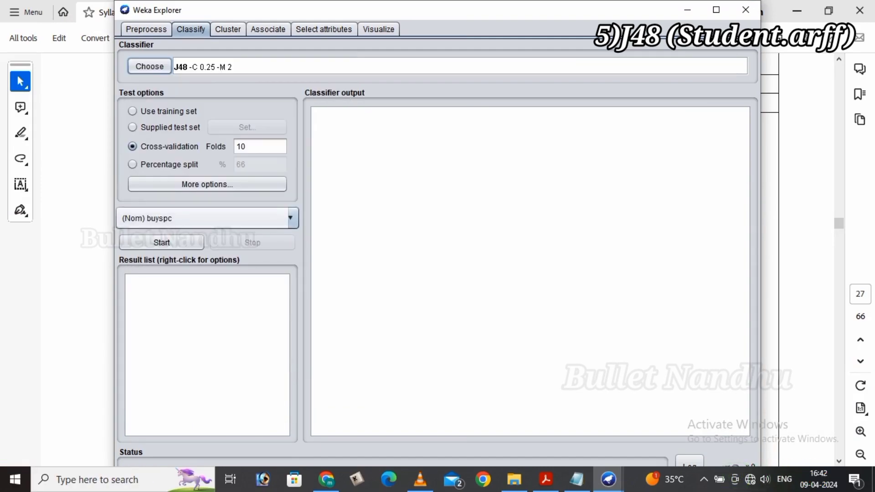
pyautogui.click(162, 243)
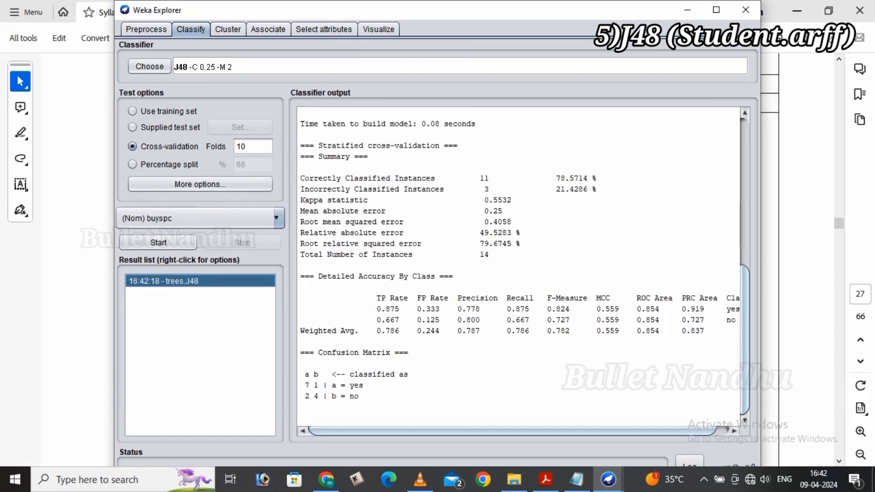
pyautogui.moveTo(745, 340)
pyautogui.mouseDown()
pyautogui.moveTo(745, 195)
pyautogui.moveTo(745, 340)
pyautogui.mouseUp()
# Visualize the decision tree of the J48 result, examine it in a maximized window, and close it.
pyautogui.rightClick(220, 281)
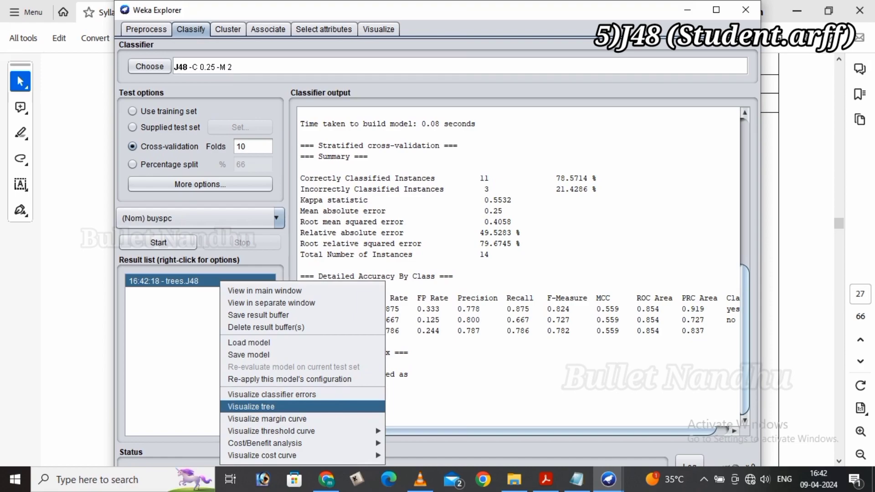
pyautogui.click(252, 407)
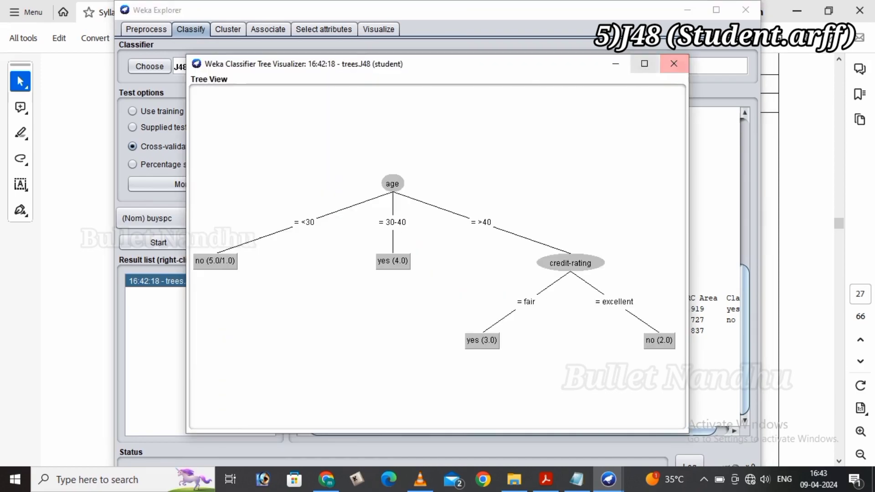
pyautogui.click(645, 64)
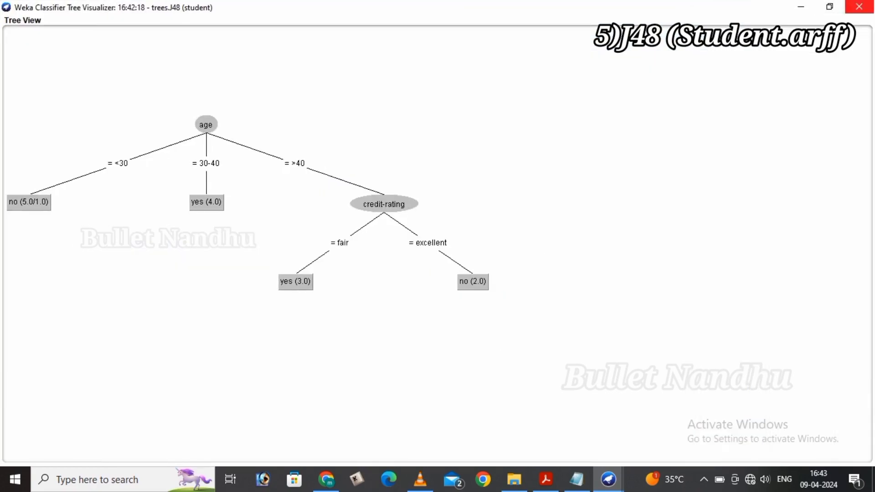
pyautogui.click(859, 7)
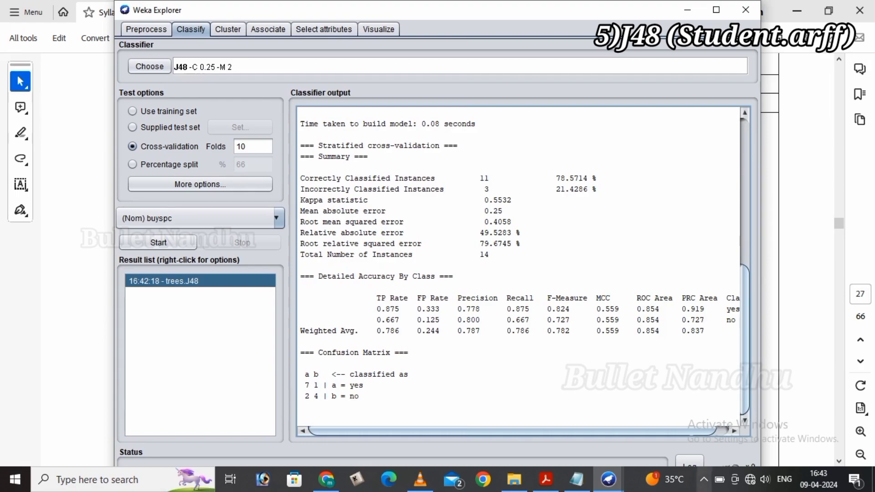
# Check the datasets and classification algorithms of the sixth, seventh and eighth programs in the syllabus PDF.
pyautogui.click(546, 479)
pyautogui.click(382, 315)
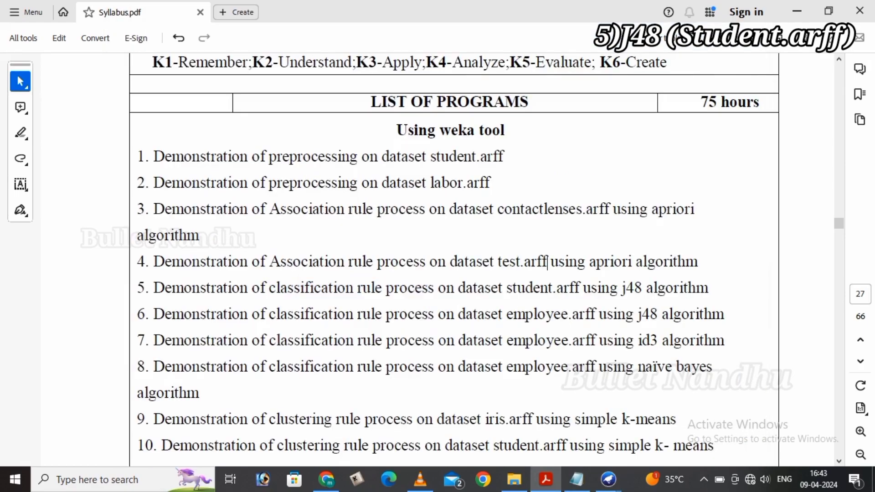
pyautogui.moveTo(277, 315); pyautogui.dragTo(358, 315)
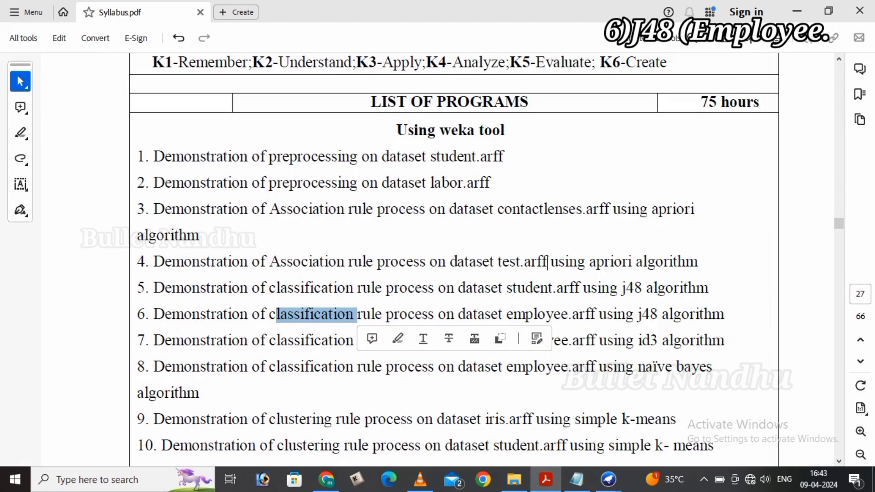
pyautogui.moveTo(514, 315); pyautogui.dragTo(726, 314)
pyautogui.click(547, 263)
pyautogui.click(547, 262)
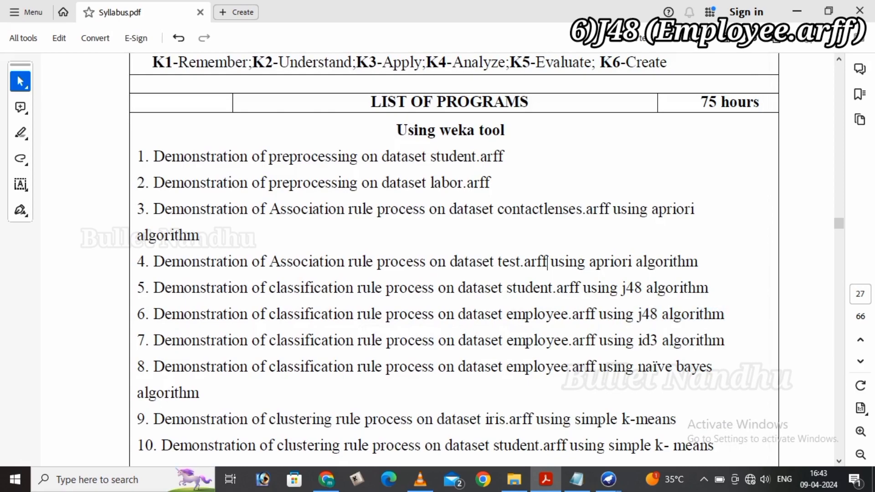
pyautogui.moveTo(502, 315); pyautogui.dragTo(635, 315)
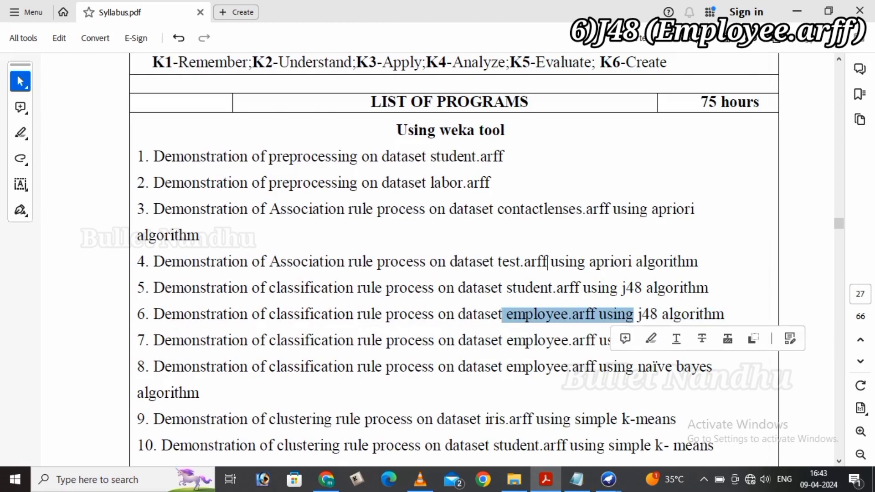
pyautogui.moveTo(514, 341); pyautogui.dragTo(585, 341)
pyautogui.moveTo(506, 367); pyautogui.dragTo(591, 367)
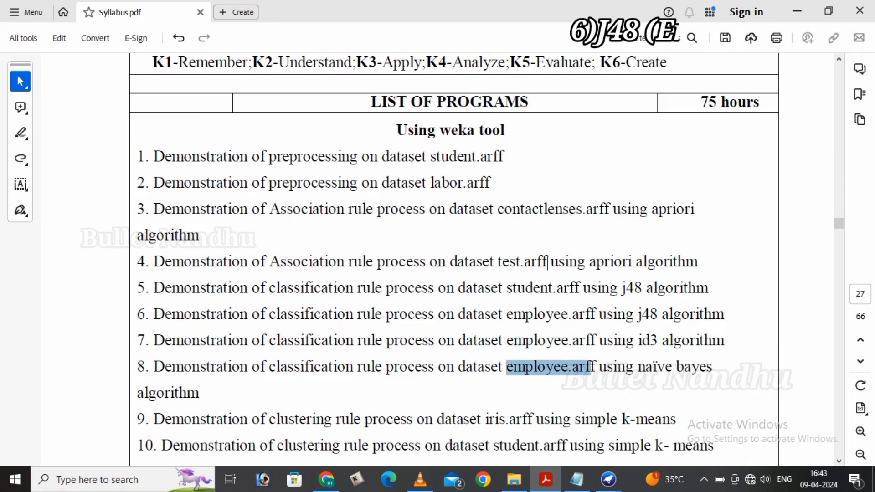
pyautogui.click(576, 480)
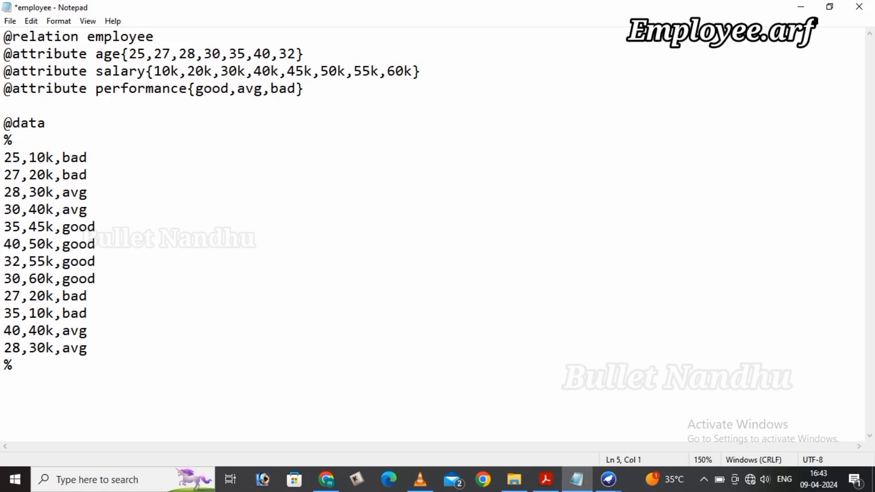
pyautogui.write('A')
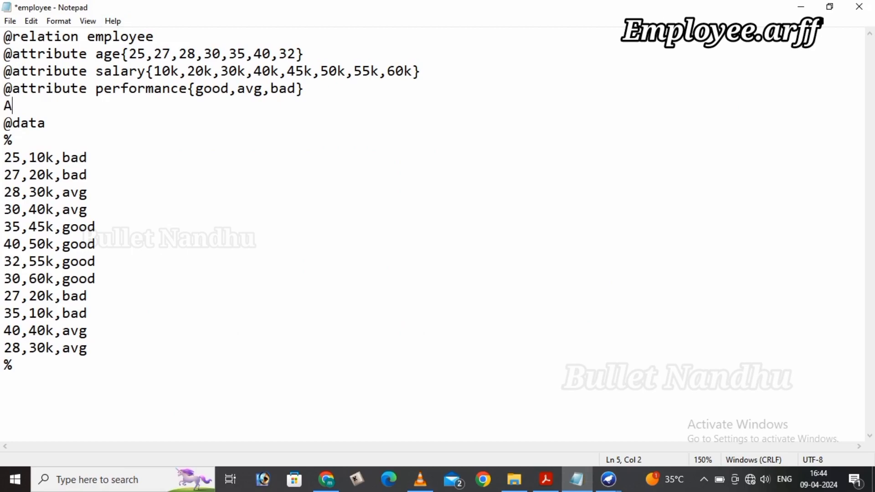
pyautogui.write('RFF -> A')
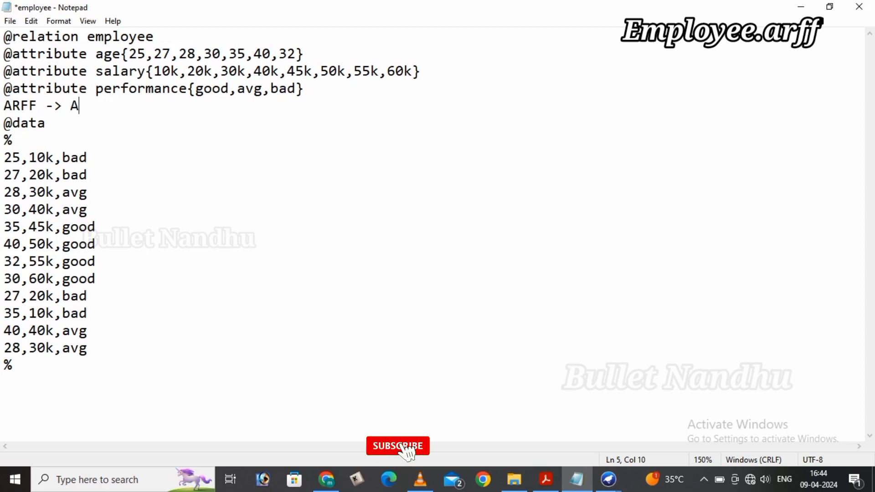
pyautogui.write('ttribute Ret')
pyautogui.press('Return')
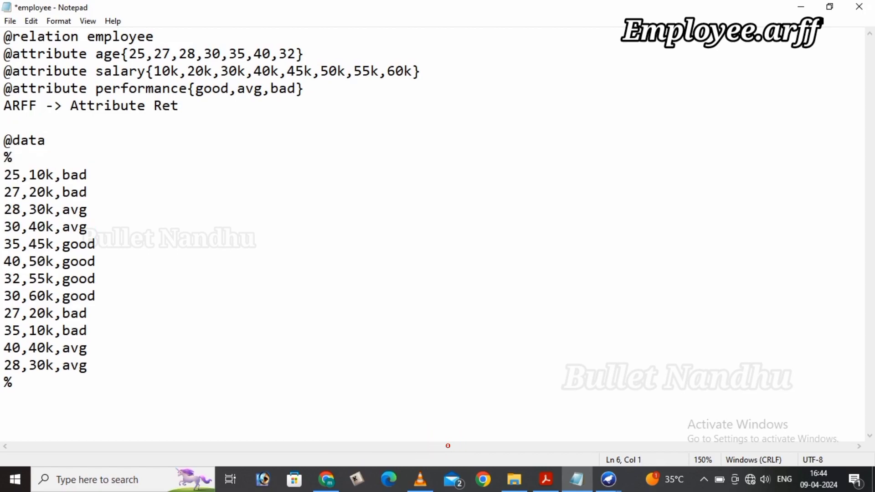
pyautogui.press('BackSpace')
pyautogui.press('BackSpace')
pyautogui.write('lation Fike')
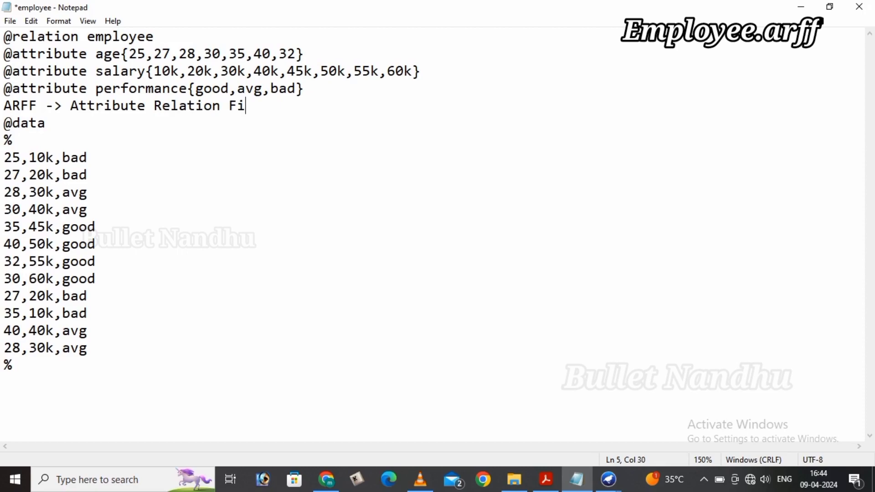
pyautogui.press('BackSpace')
pyautogui.press('BackSpace')
pyautogui.write('le Forn')
pyautogui.press('BackSpace')
pyautogui.write('mat')
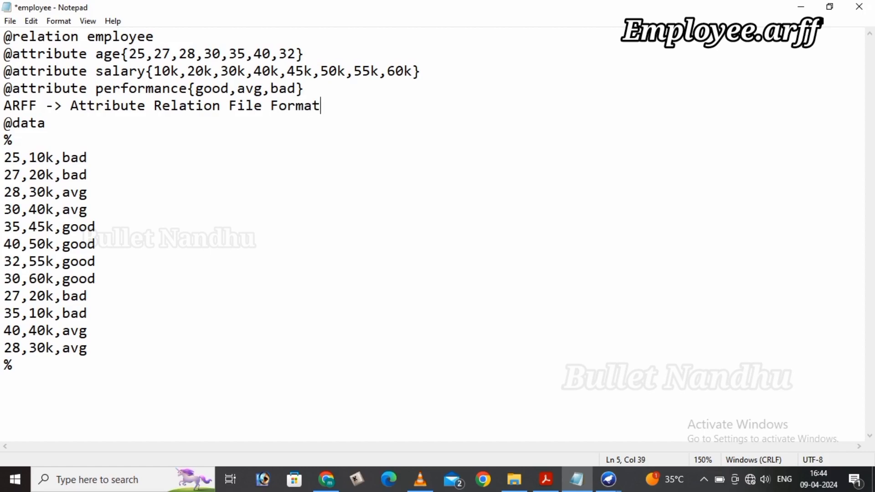
pyautogui.moveTo(4, 37); pyautogui.dragTo(71, 36)
pyautogui.click(12, 36)
pyautogui.moveTo(12, 53); pyautogui.dragTo(79, 54)
pyautogui.moveTo(21, 88); pyautogui.dragTo(112, 71)
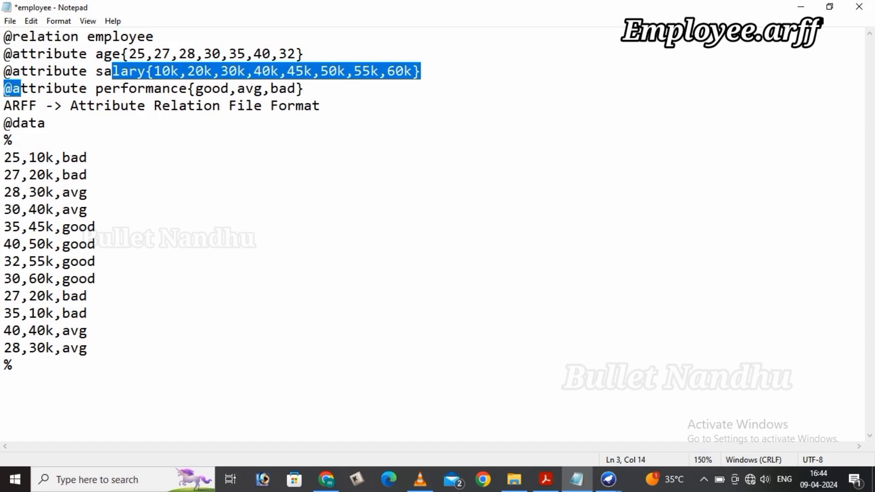
pyautogui.moveTo(321, 106); pyautogui.dragTo(3, 106)
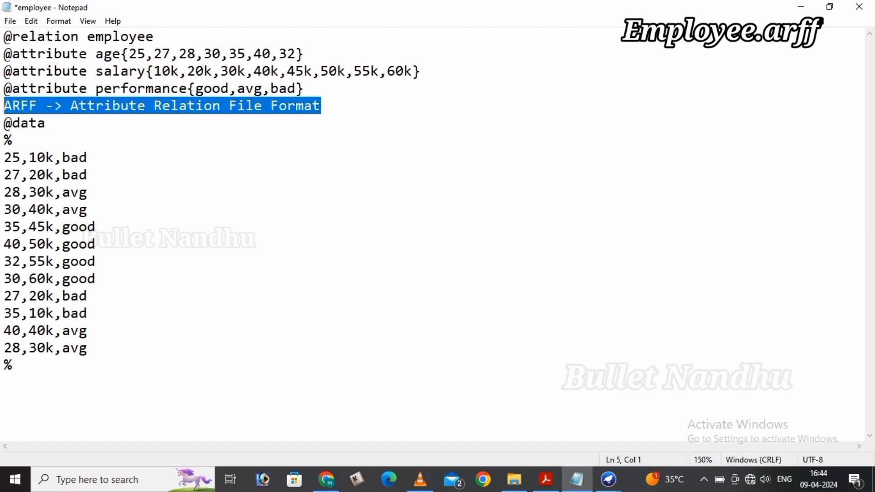
pyautogui.press('BackSpace')
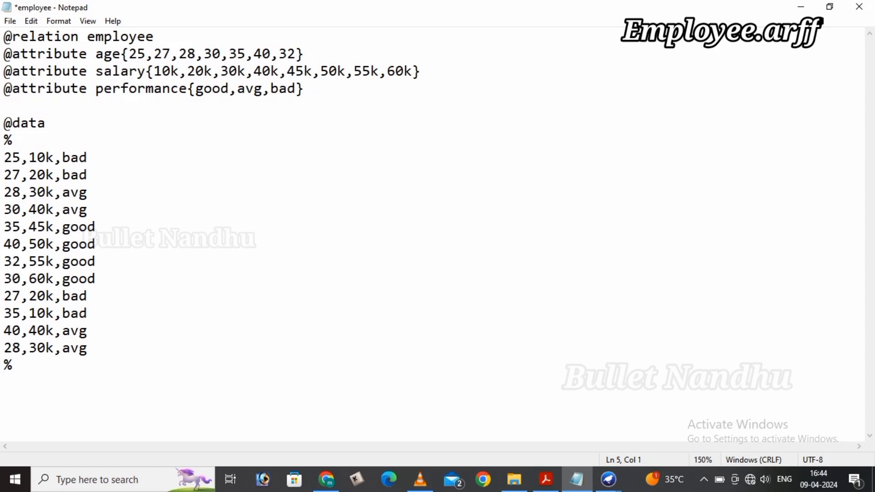
# Examine the employee file's relation name and the allowed values declared for age, salary and performance.
pyautogui.moveTo(3, 37); pyautogui.dragTo(4, 106)
pyautogui.moveTo(104, 54); pyautogui.dragTo(154, 89)
pyautogui.moveTo(129, 54); pyautogui.dragTo(288, 54)
pyautogui.moveTo(154, 71); pyautogui.dragTo(280, 71)
pyautogui.click(196, 89)
pyautogui.moveTo(196, 88); pyautogui.dragTo(271, 89)
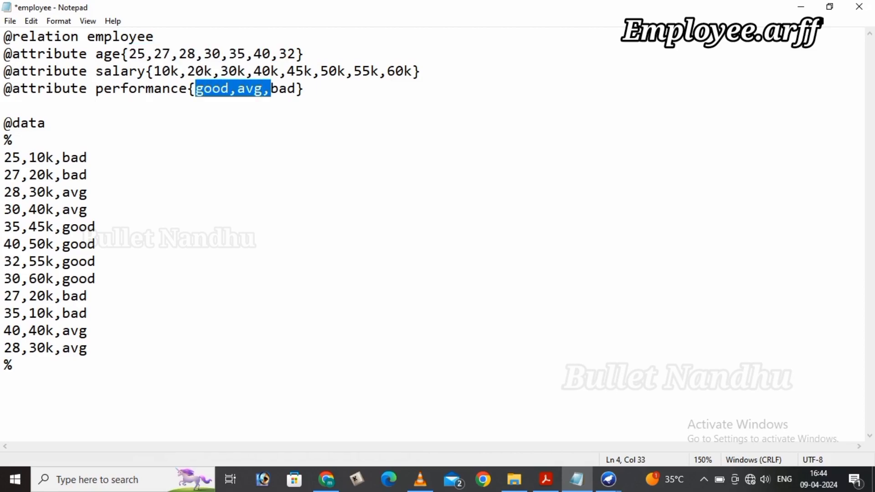
pyautogui.moveTo(4, 123); pyautogui.dragTo(12, 141)
pyautogui.click(13, 140)
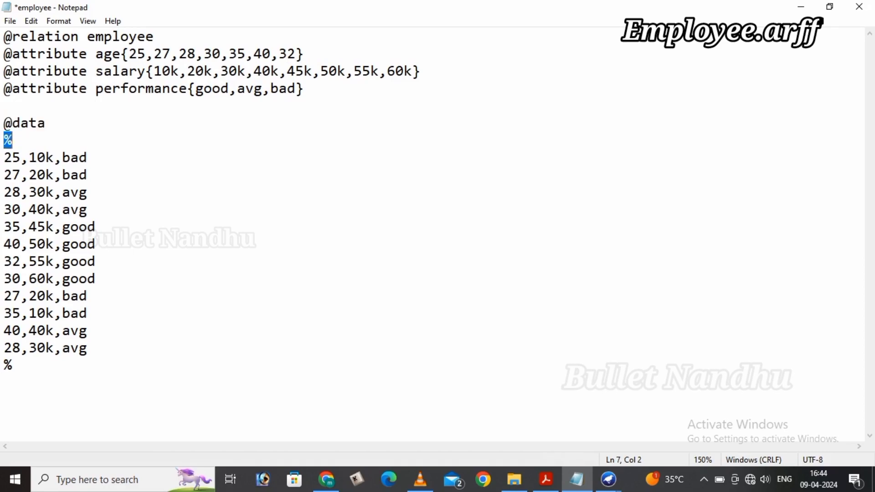
pyautogui.moveTo(4, 366); pyautogui.dragTo(12, 366)
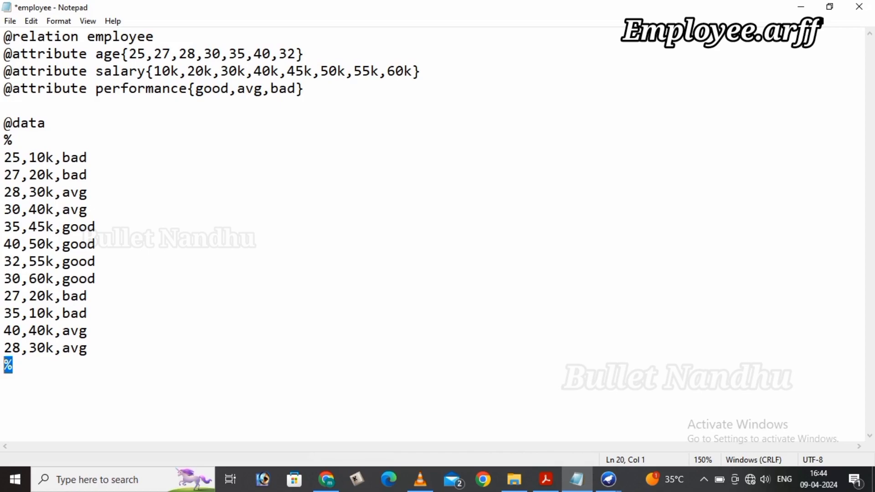
pyautogui.moveTo(4, 158); pyautogui.dragTo(21, 158)
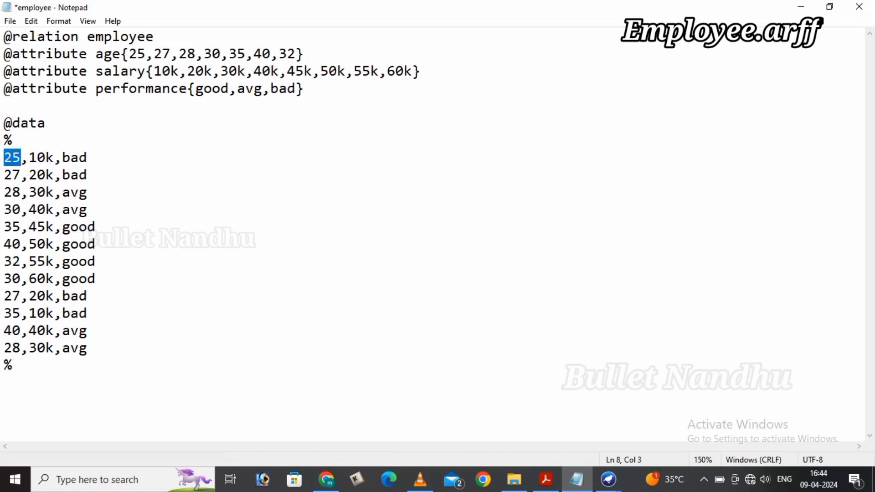
pyautogui.moveTo(95, 54); pyautogui.dragTo(113, 54)
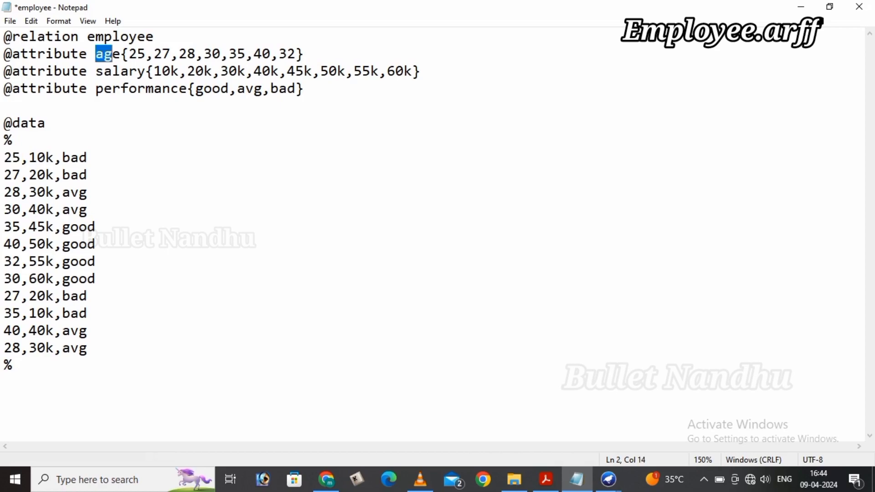
pyautogui.moveTo(29, 158); pyautogui.dragTo(87, 158)
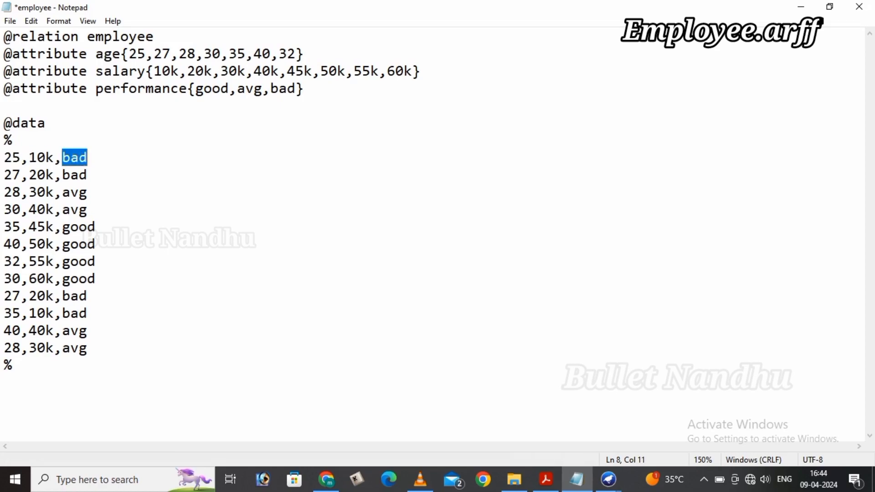
pyautogui.moveTo(4, 157); pyautogui.dragTo(87, 348)
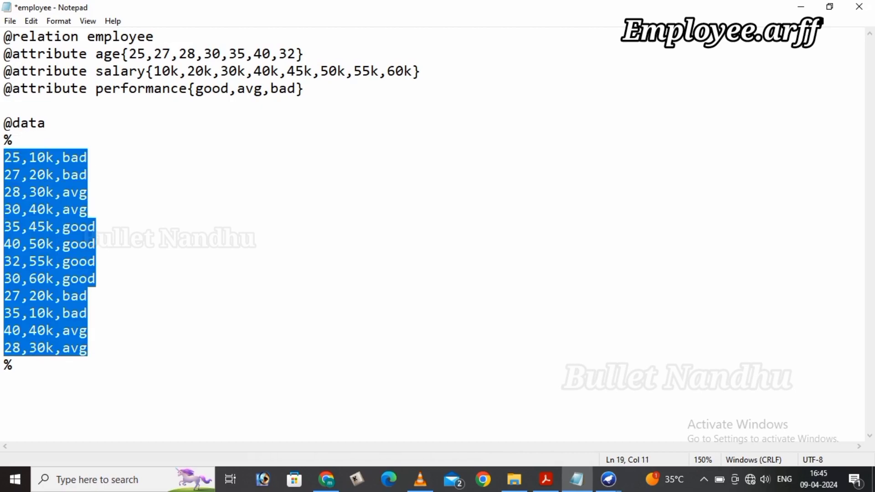
pyautogui.click(46, 123)
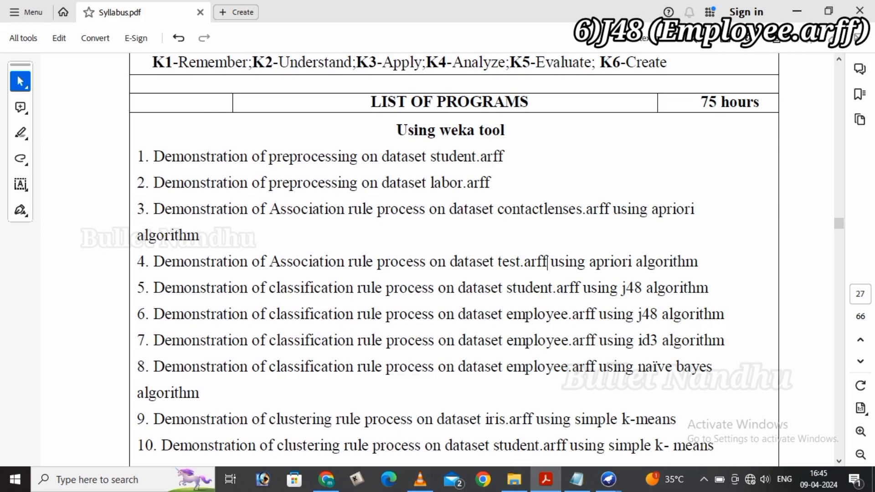
# Examine program 6 in the syllabus, highlighting its classification rule process and its j48 algorithm.
pyautogui.moveTo(269, 315); pyautogui.dragTo(434, 314)
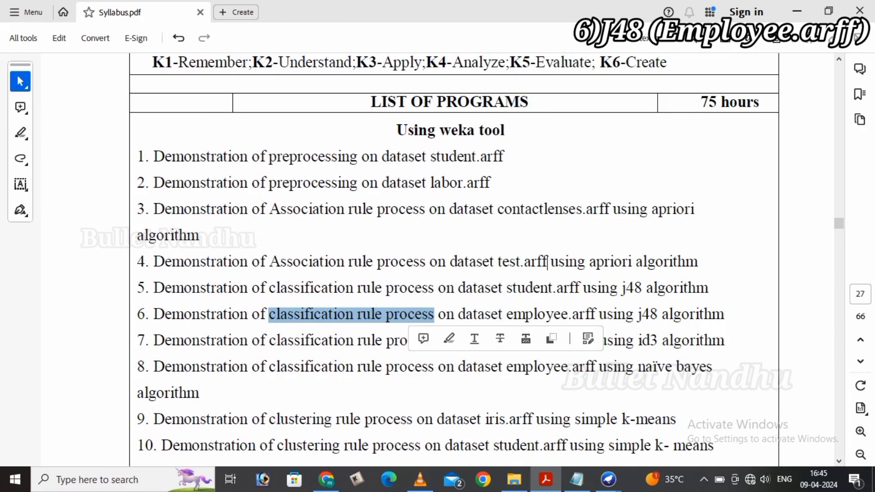
pyautogui.moveTo(637, 314); pyautogui.dragTo(724, 314)
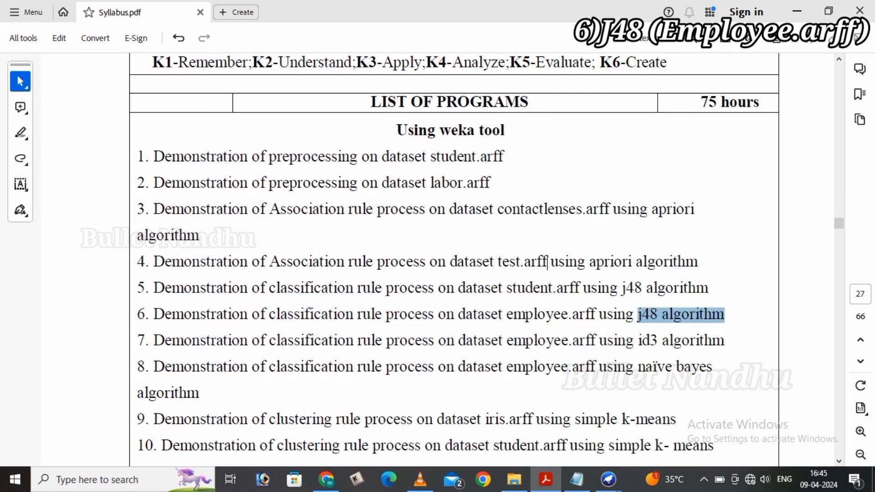
pyautogui.moveTo(269, 315); pyautogui.dragTo(434, 314)
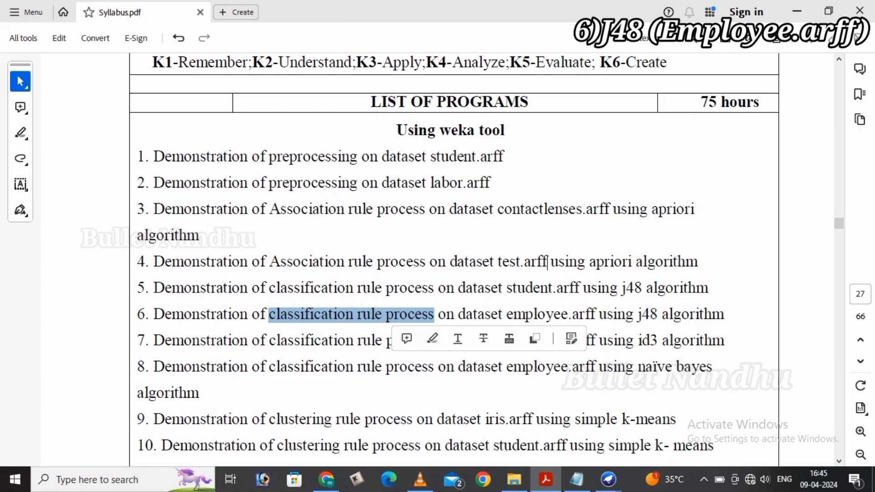
pyautogui.moveTo(638, 315); pyautogui.dragTo(725, 315)
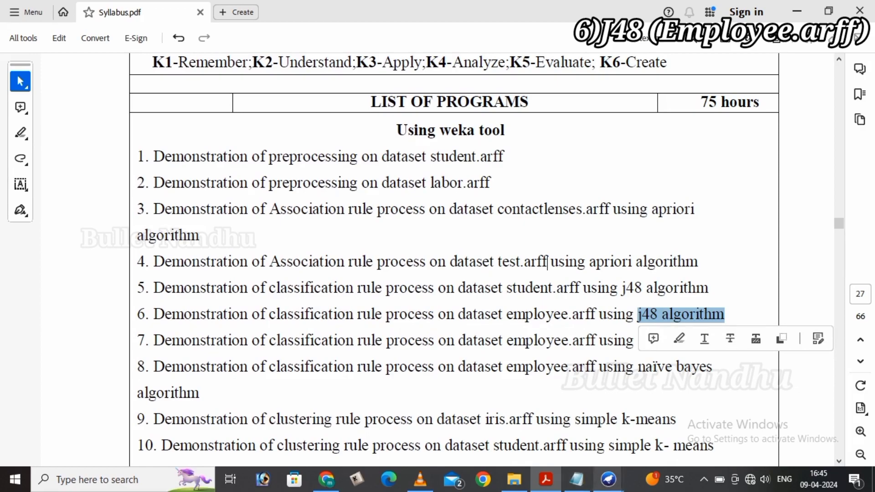
# Switch to Weka and load employee.arff from the dataset folder in Music into a new Explorer.
pyautogui.moveTo(609, 480)
pyautogui.click(554, 426)
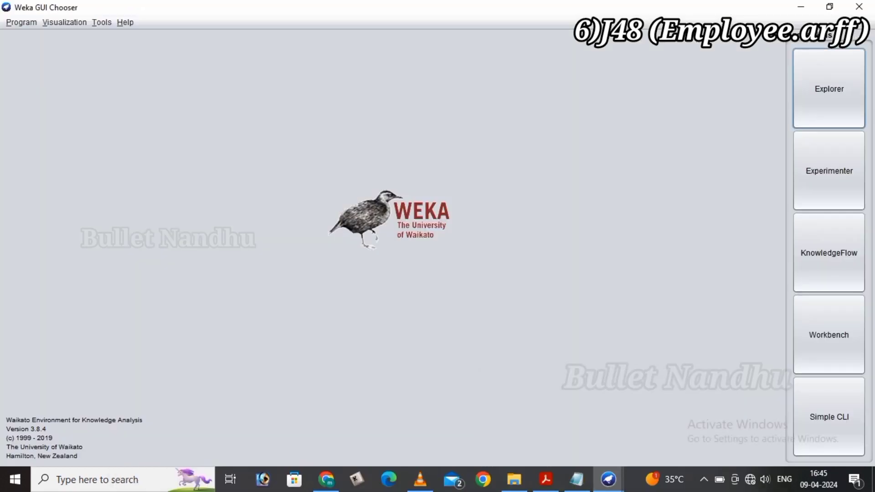
pyautogui.click(829, 89)
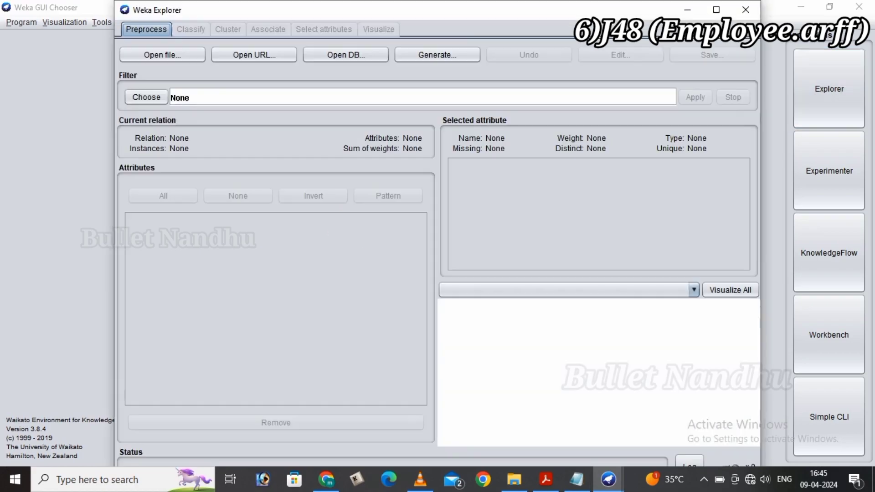
pyautogui.click(162, 54)
pyautogui.press('Down')
pyautogui.press('Up')
pyautogui.press('Up')
pyautogui.press('Up')
pyautogui.press('Up')
pyautogui.press('Up')
pyautogui.press('Up')
pyautogui.press('Up')
pyautogui.press('Up')
pyautogui.press('Up')
pyautogui.press('Up')
pyautogui.press('Up')
pyautogui.press('Up')
pyautogui.press('Up')
pyautogui.press('Down')
pyautogui.press('Down')
pyautogui.press('Down')
pyautogui.press('Down')
pyautogui.press('Down')
pyautogui.press('Down')
pyautogui.press('Down')
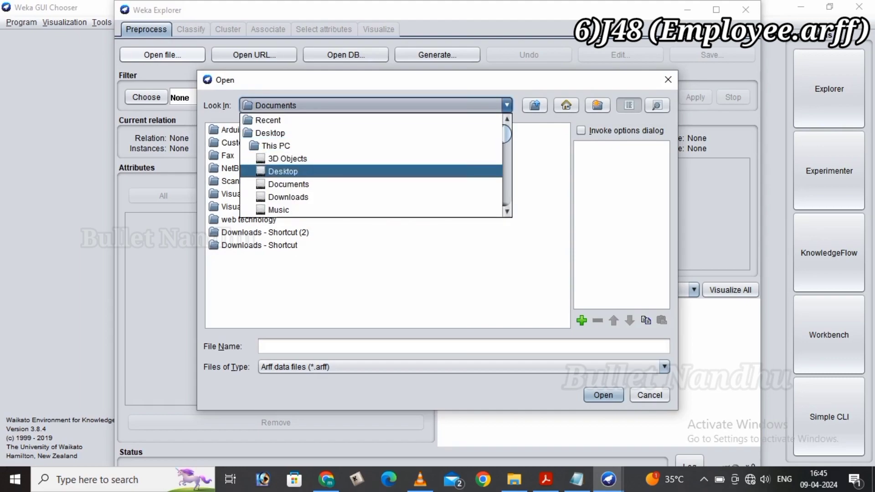
pyautogui.press('Return')
pyautogui.doubleClick(234, 131)
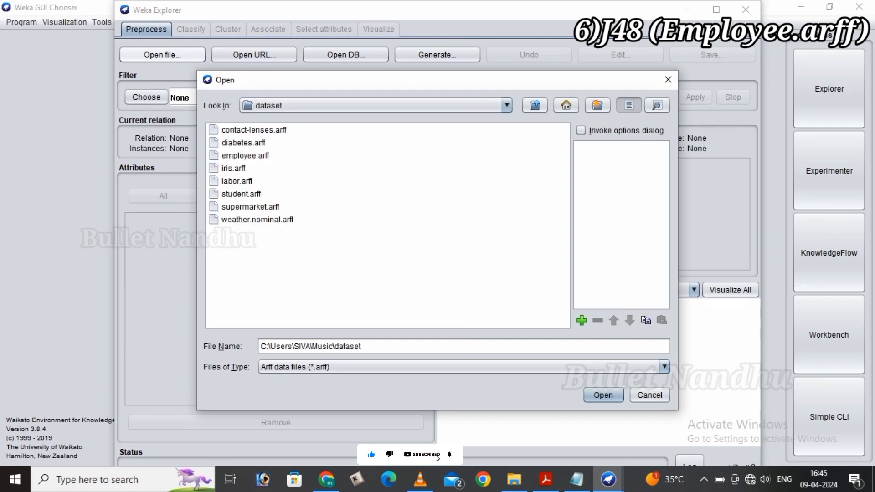
pyautogui.doubleClick(246, 155)
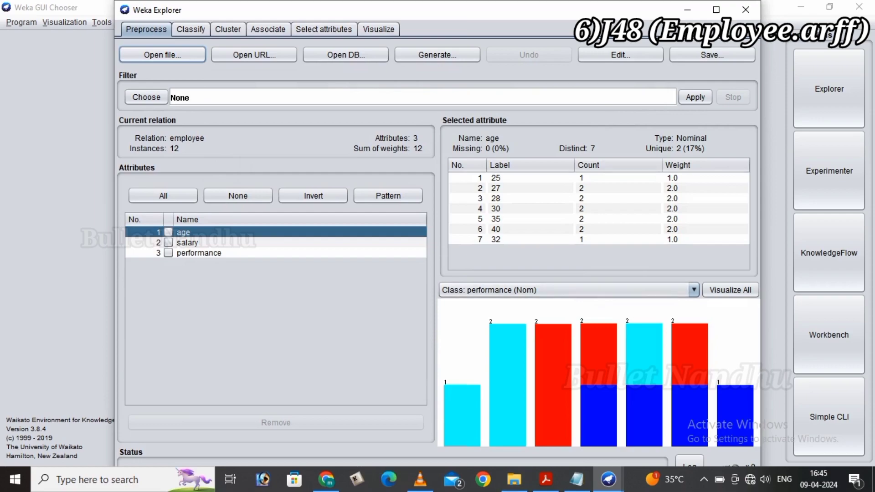
# Classify the employee data on the performance attribute with the J48 tree classifier, using 10-fold cross-validation.
pyautogui.click(190, 29)
pyautogui.click(149, 66)
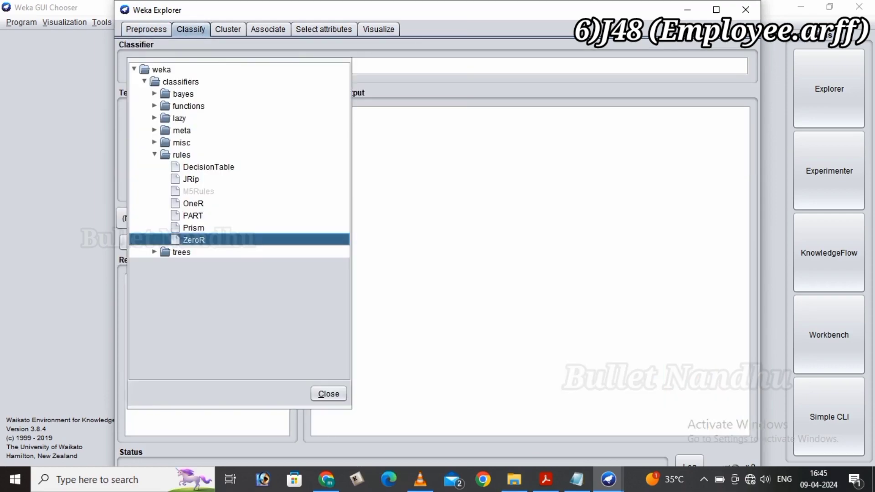
pyautogui.click(154, 252)
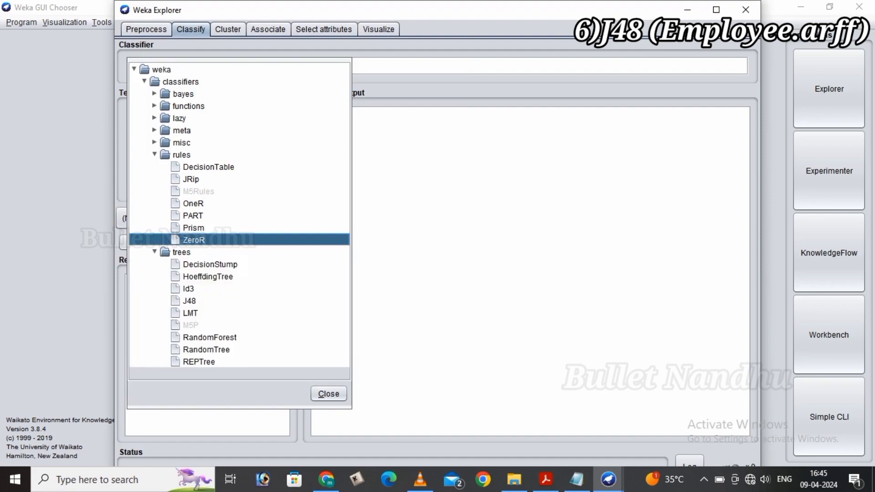
pyautogui.click(189, 301)
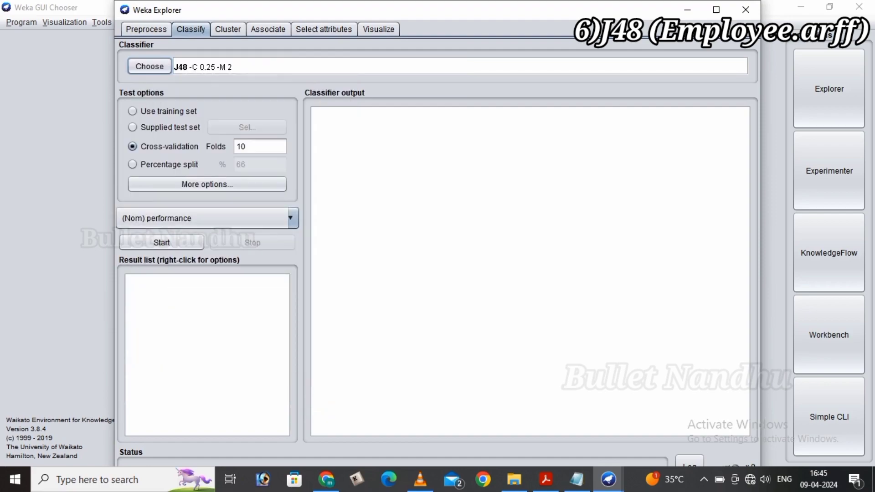
pyautogui.click(161, 242)
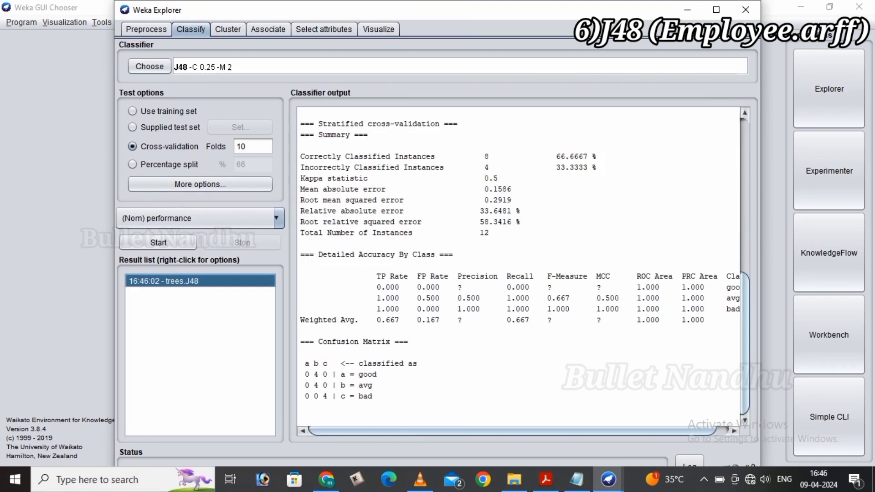
# Inspect the confusion matrix of the J48 run and visualize its decision tree, closing the Explorer when done.
pyautogui.moveTo(745, 343)
pyautogui.mouseDown()
pyautogui.moveTo(745, 206)
pyautogui.moveTo(745, 343)
pyautogui.mouseUp()
pyautogui.moveTo(341, 364); pyautogui.dragTo(374, 396)
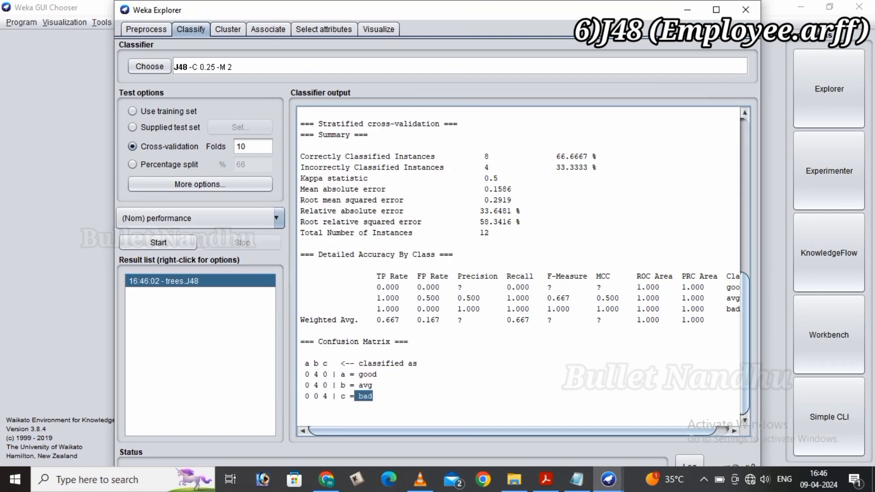
pyautogui.click(173, 282)
pyautogui.rightClick(223, 282)
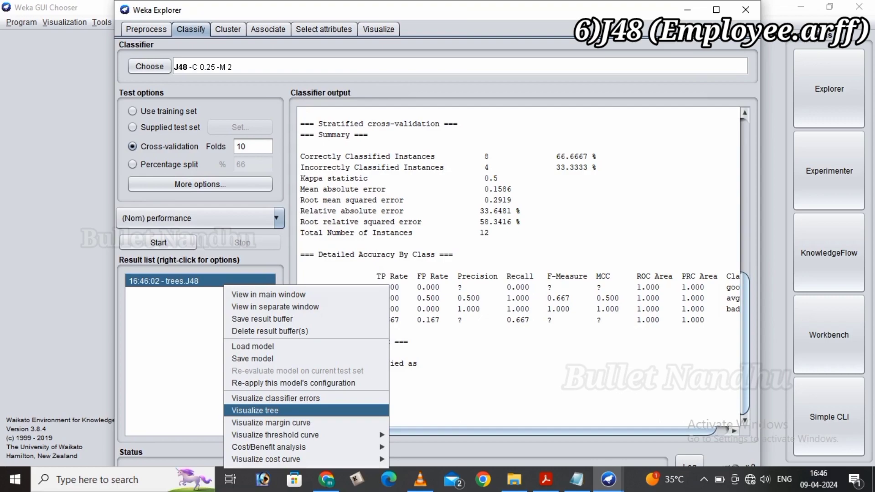
pyautogui.click(255, 411)
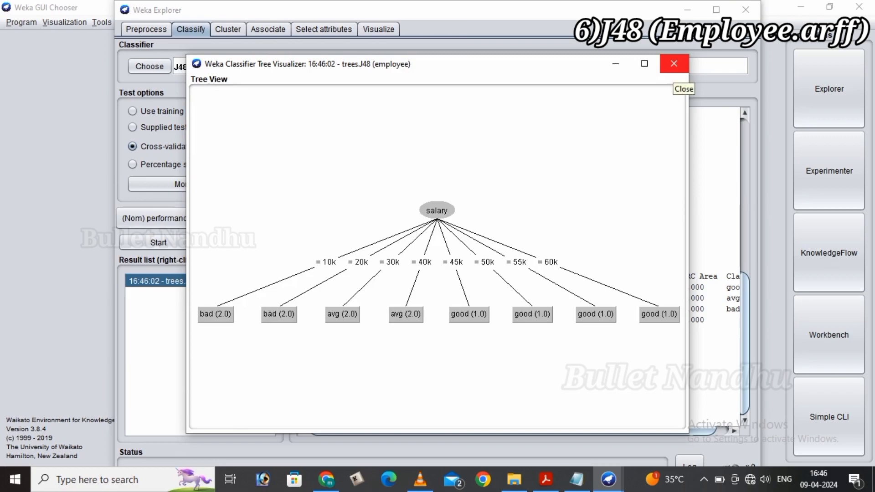
pyautogui.click(745, 9)
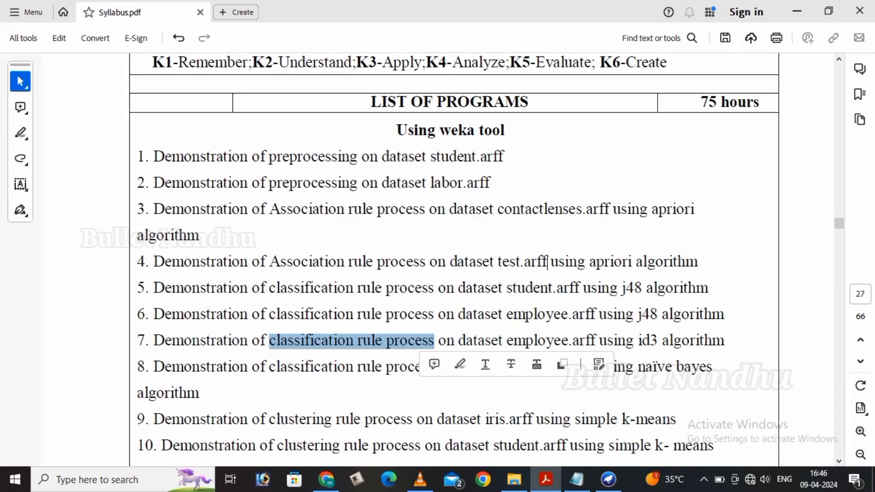
# Highlight program 7's employee.arff dataset and id3 algorithm in the syllabus, and open Weka's Package Manager.
pyautogui.moveTo(458, 341); pyautogui.dragTo(725, 341)
pyautogui.click(614, 342)
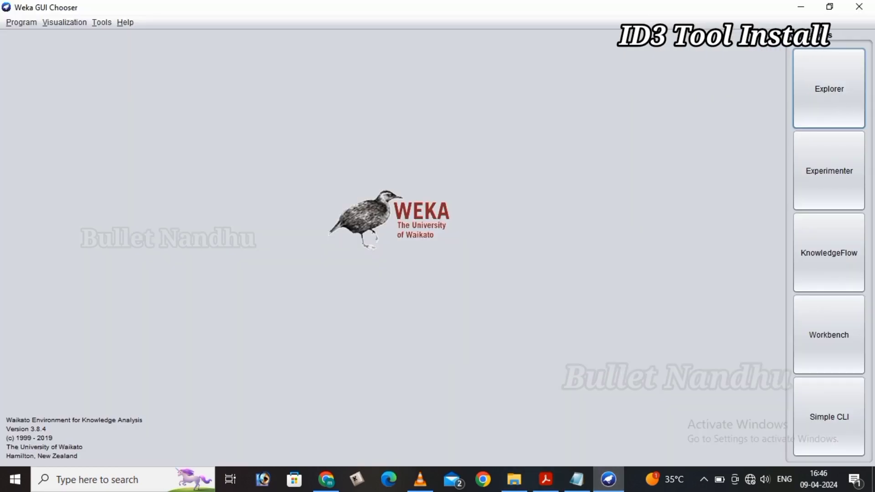
pyautogui.click(101, 22)
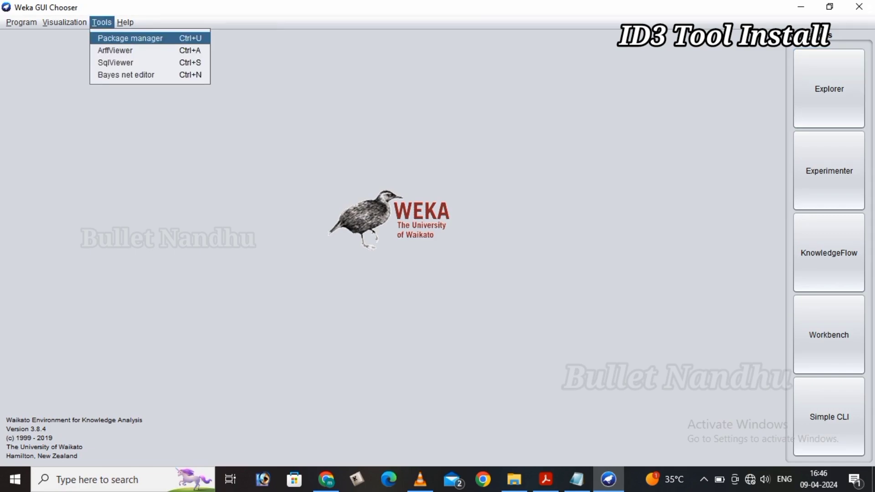
pyautogui.click(132, 38)
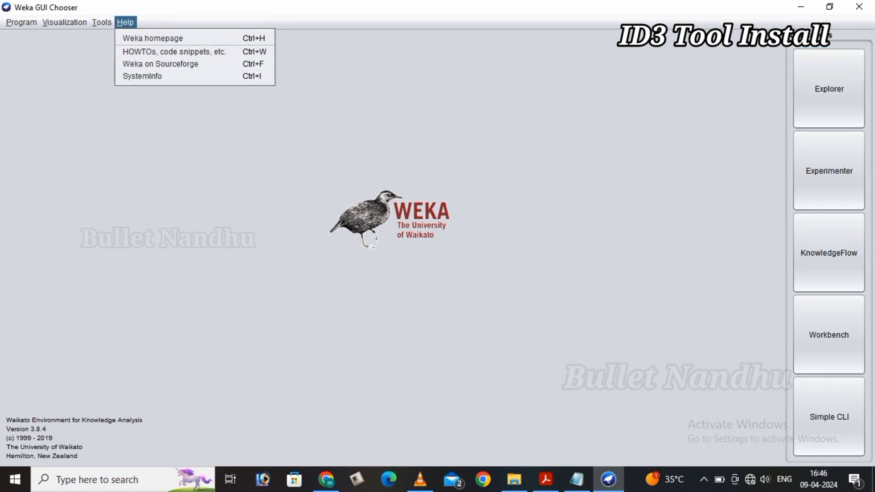
pyautogui.moveTo(102, 23)
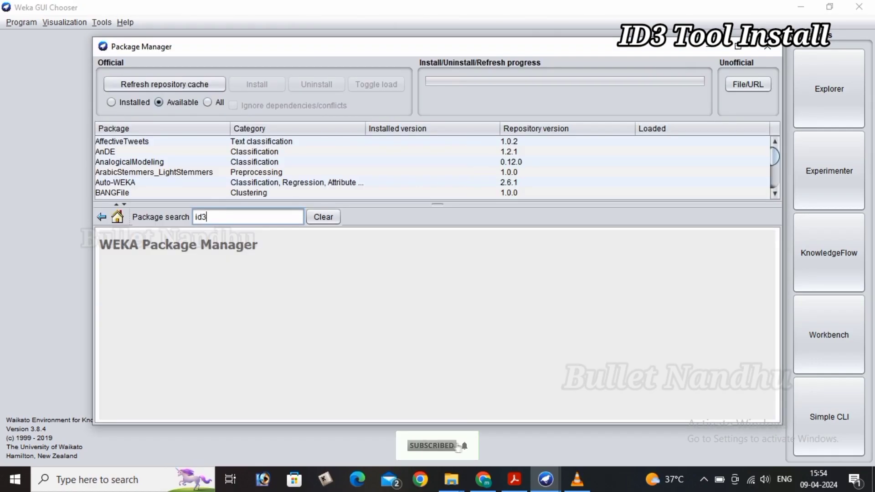
# Search the available packages for id3, install simpleEducationalLearningSchemes, and expand the trees group among the Explorer's classifiers.
pyautogui.press('Return')
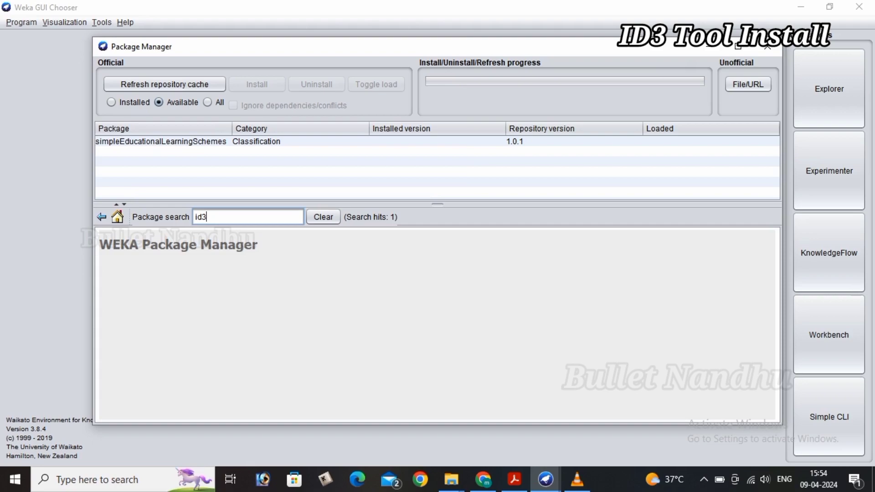
pyautogui.click(161, 142)
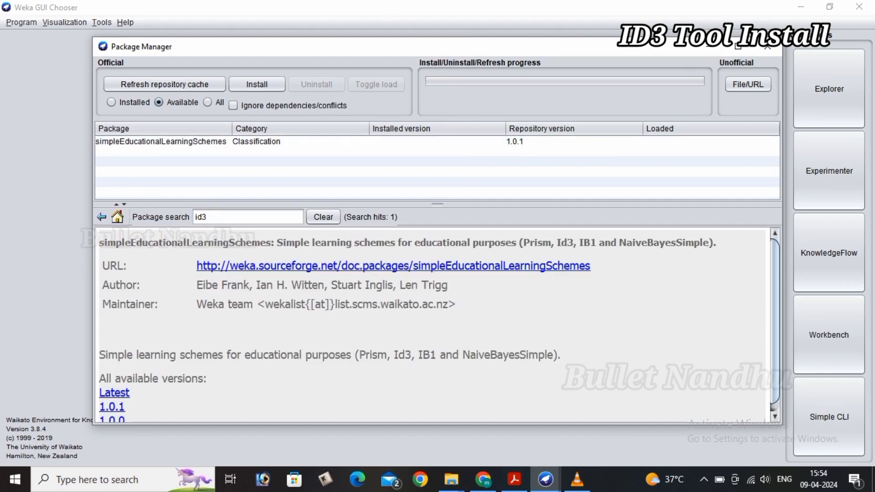
pyautogui.click(257, 85)
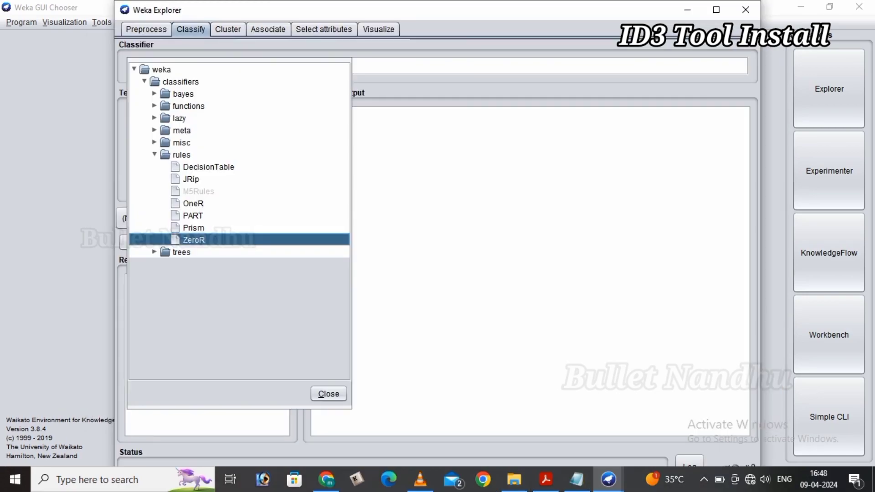
pyautogui.click(155, 252)
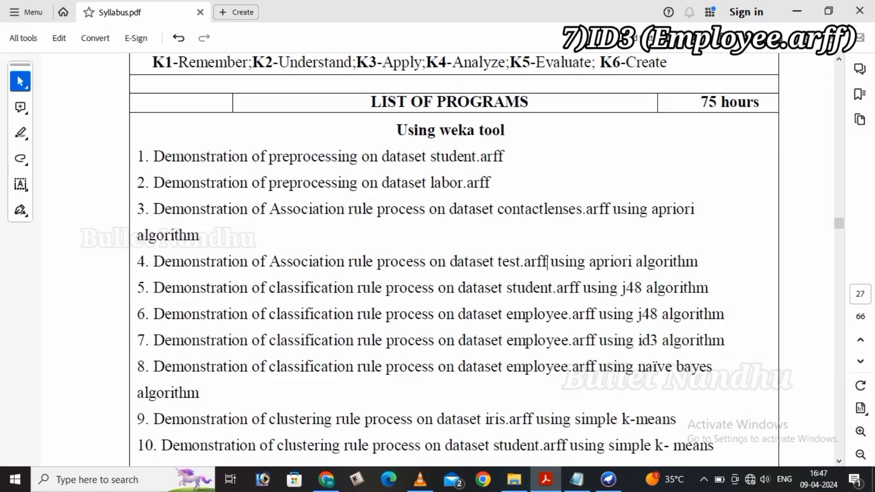
# Highlight the id3 algorithm in syllabus program 7, and load employee.arff from Music's dataset folder into Weka Explorer.
pyautogui.moveTo(507, 341); pyautogui.dragTo(724, 341)
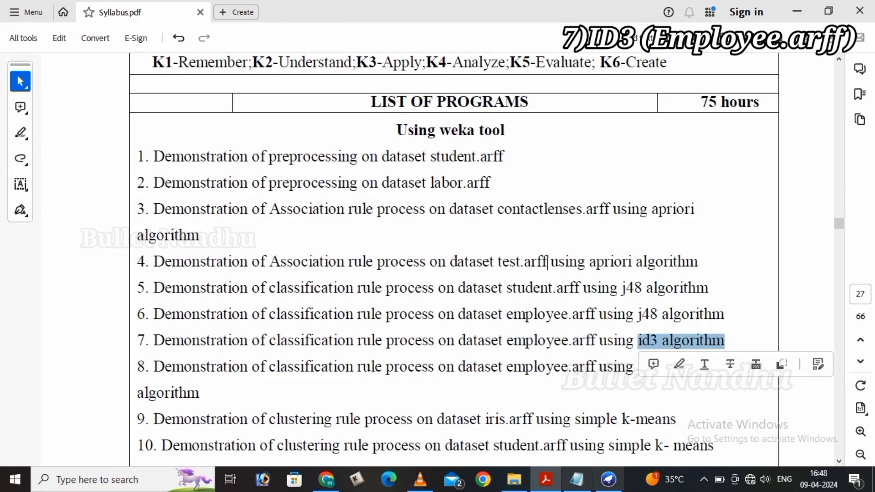
pyautogui.click(608, 479)
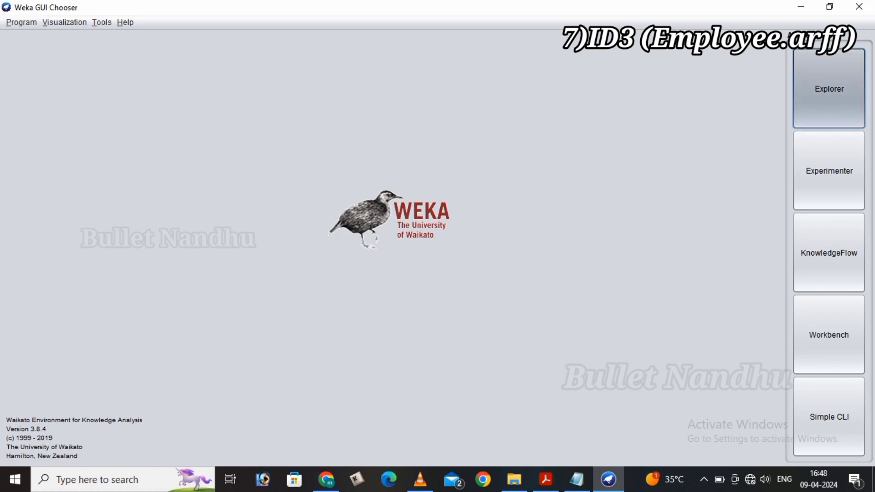
pyautogui.click(162, 55)
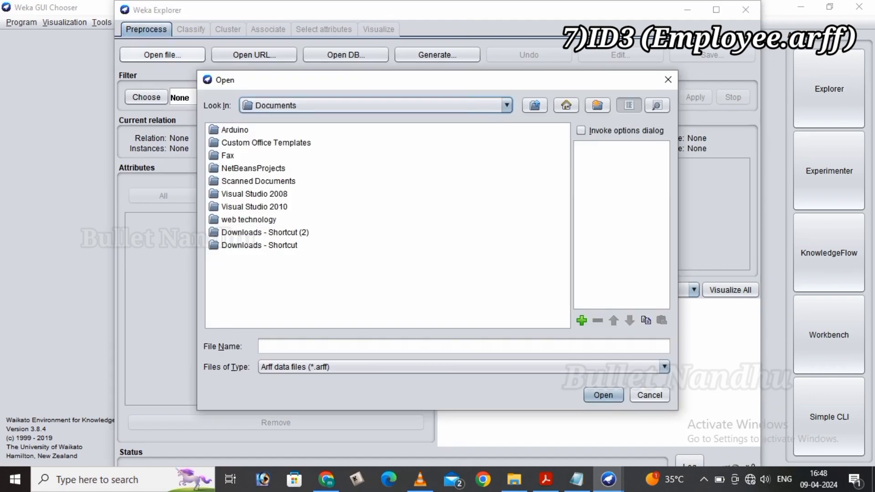
pyautogui.click(375, 105)
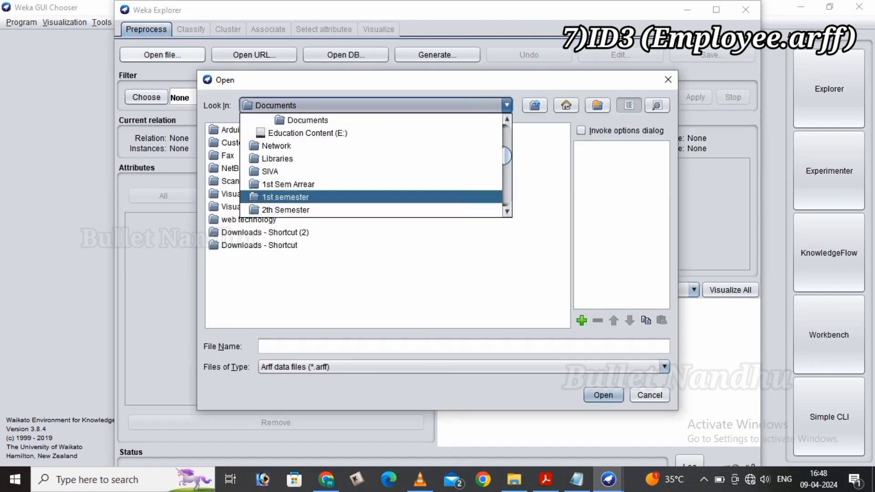
pyautogui.scroll(3, 291, 184)
pyautogui.click(291, 171)
pyautogui.doubleClick(235, 130)
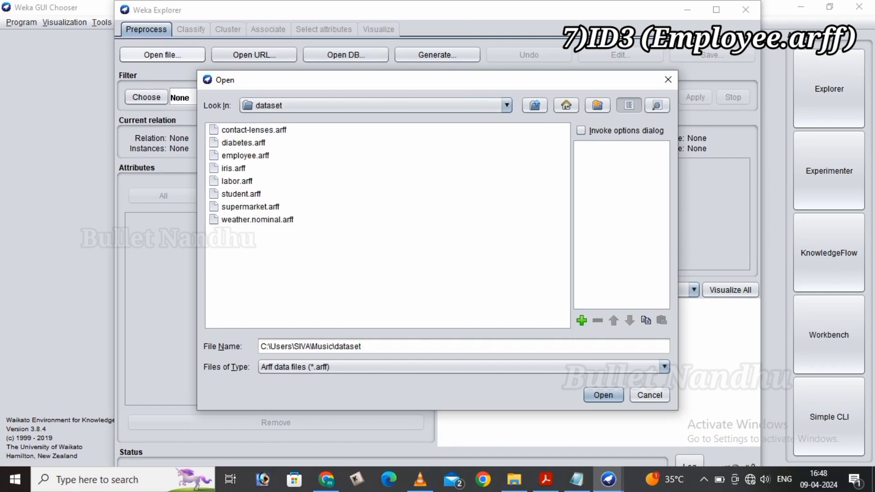
pyautogui.doubleClick(246, 155)
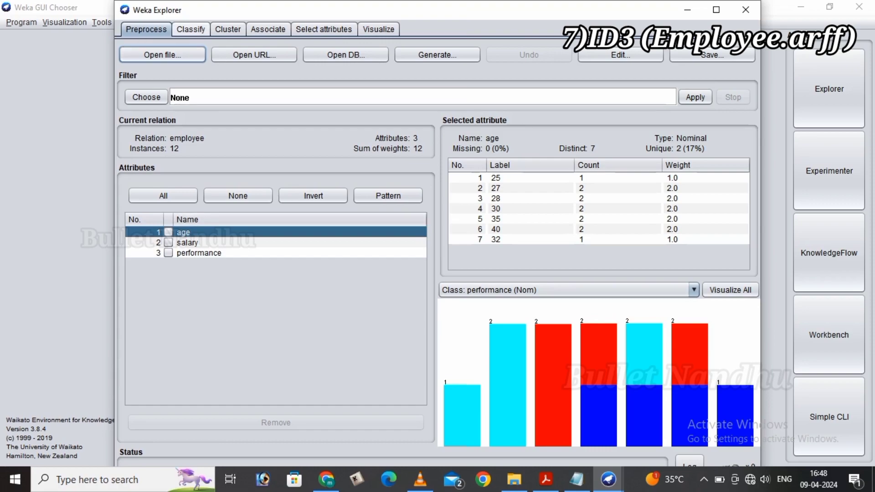
# Open the choice of classifiers for the loaded employee data.
pyautogui.click(190, 29)
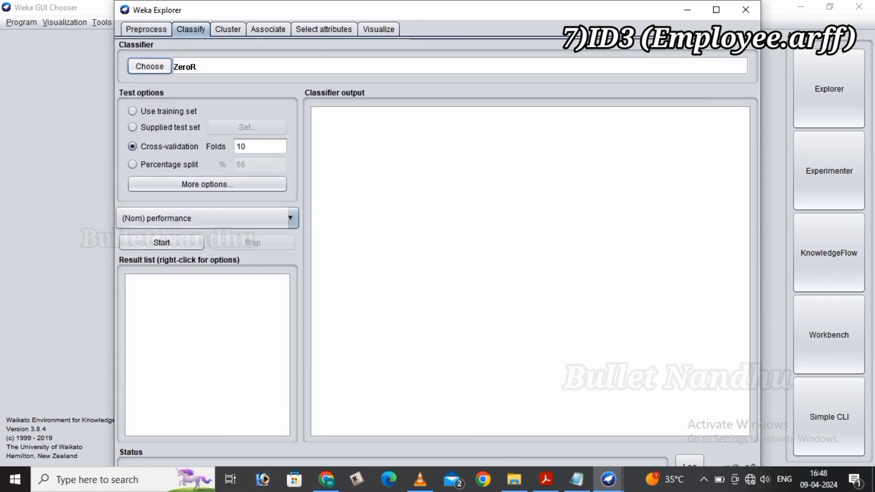
pyautogui.click(150, 66)
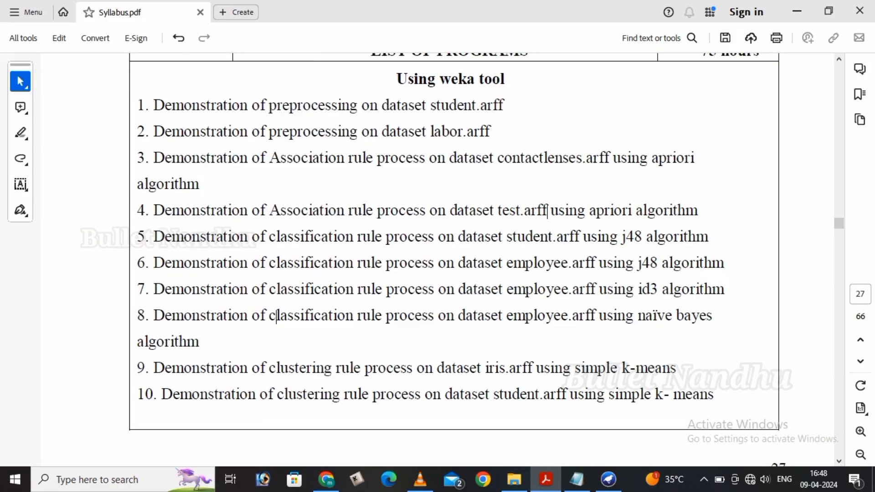
# Highlight the classification rule, the employee.arff dataset and the naïve bayes algorithm in syllabus program 8.
pyautogui.moveTo(276, 316); pyautogui.dragTo(382, 315)
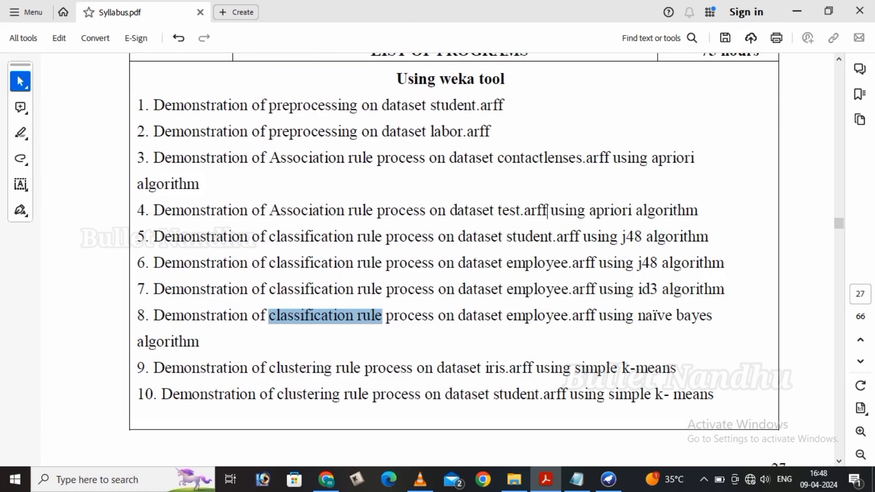
pyautogui.moveTo(507, 316); pyautogui.dragTo(599, 315)
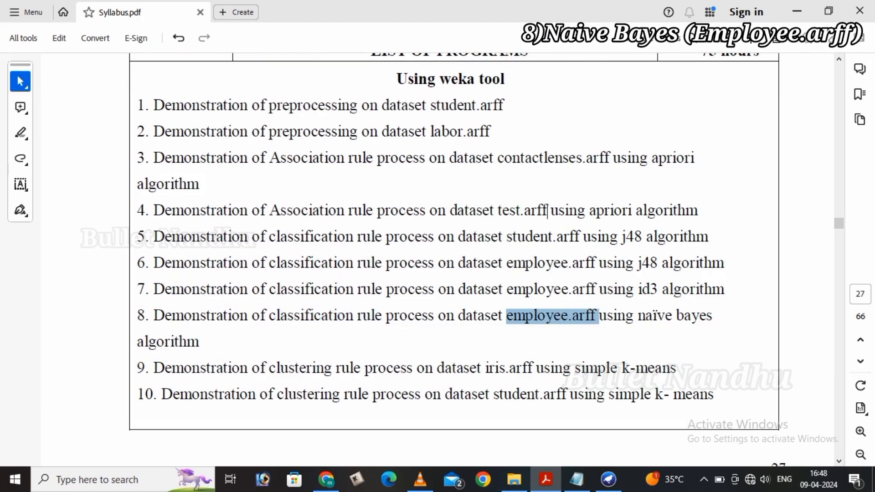
pyautogui.moveTo(712, 315); pyautogui.dragTo(645, 316)
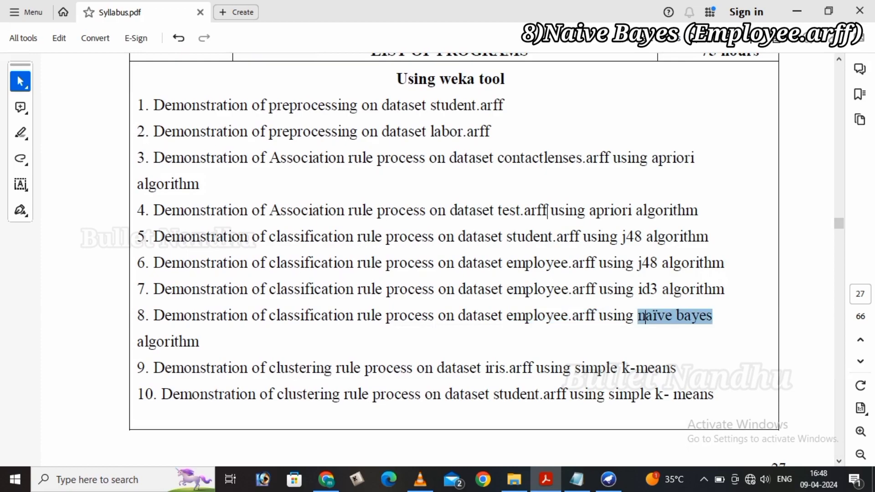
pyautogui.click(547, 210)
# Switch to Weka, start the Explorer and load the employee.arff dataset.
pyautogui.hotkey('alt', 'Tab')
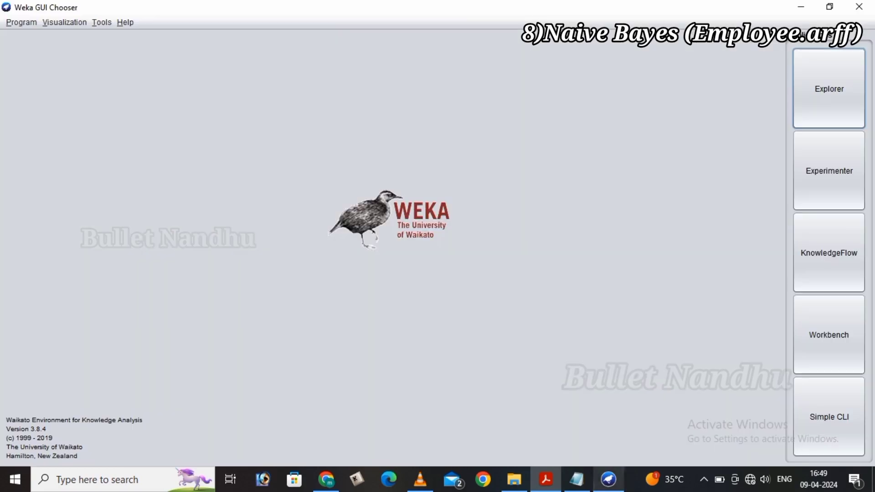
pyautogui.click(829, 88)
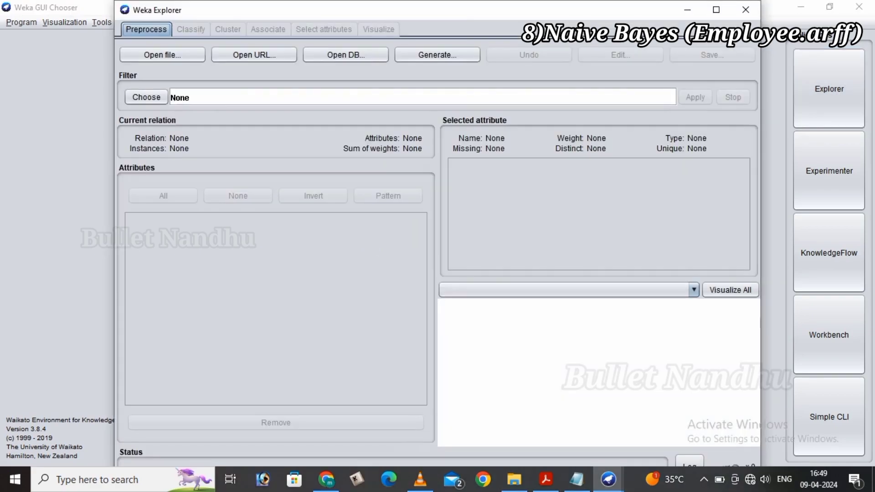
pyautogui.click(162, 55)
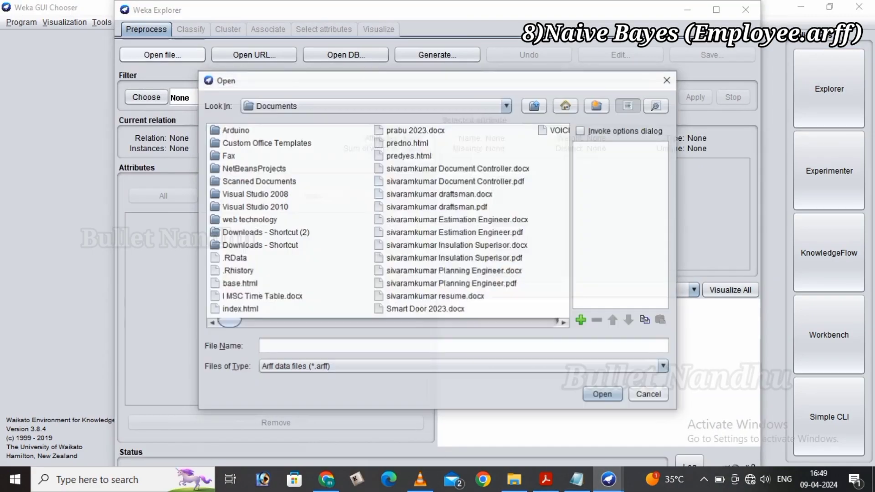
pyautogui.press('Down')
pyautogui.press('Down')
pyautogui.press('Up')
pyautogui.press('Up')
pyautogui.press('Up')
pyautogui.press('Up')
pyautogui.press('Up')
pyautogui.press('Up')
pyautogui.press('Up')
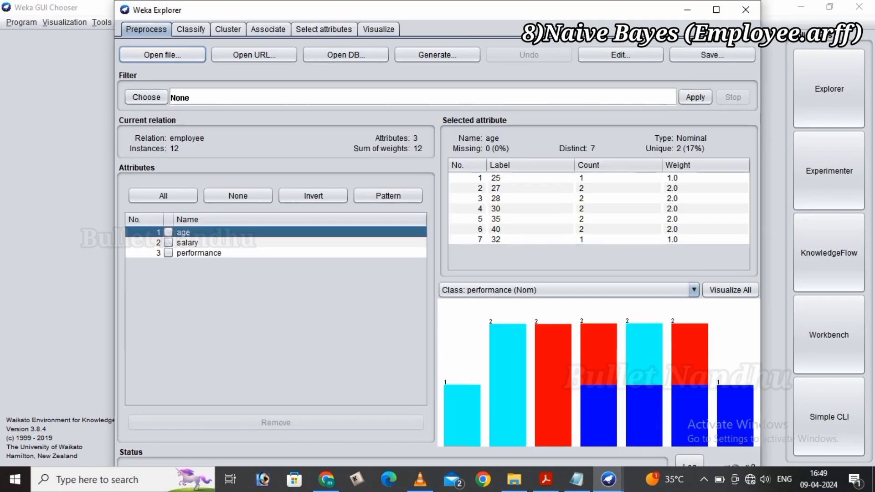
# Return to the syllabus and highlight the classification rule and naïve bayes wording of program 8.
pyautogui.click(546, 479)
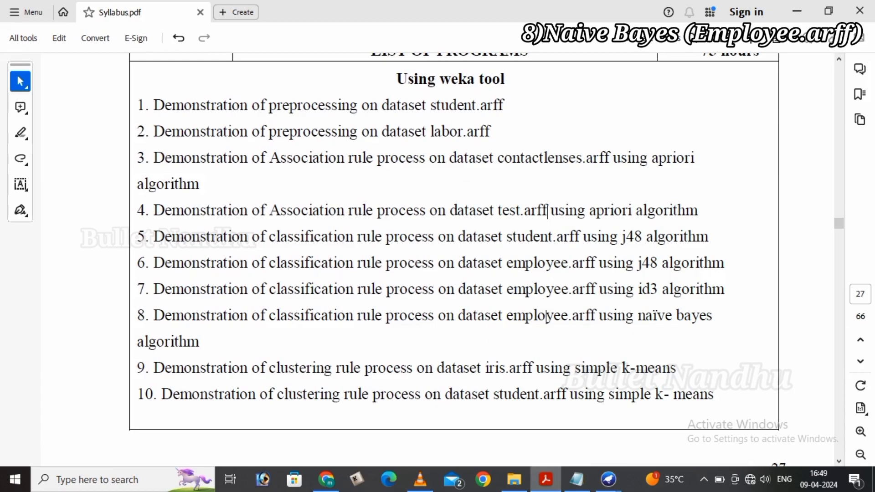
pyautogui.moveTo(269, 316); pyautogui.dragTo(382, 316)
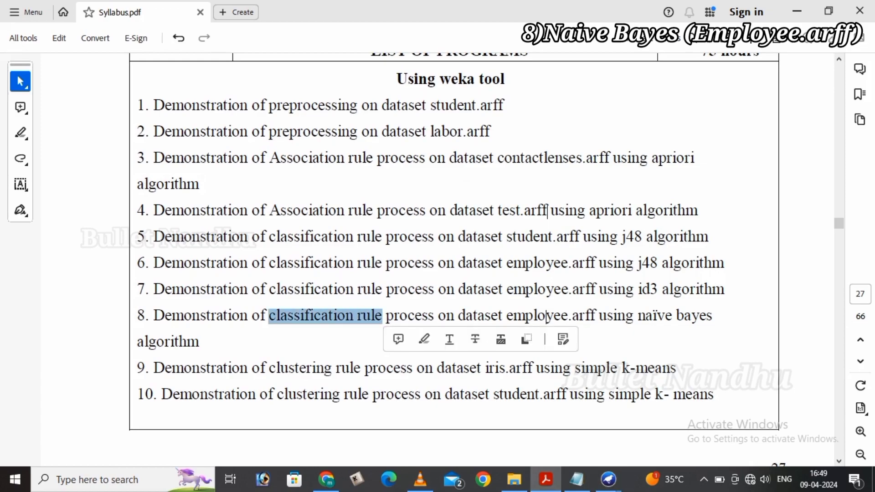
pyautogui.moveTo(634, 316); pyautogui.dragTo(713, 315)
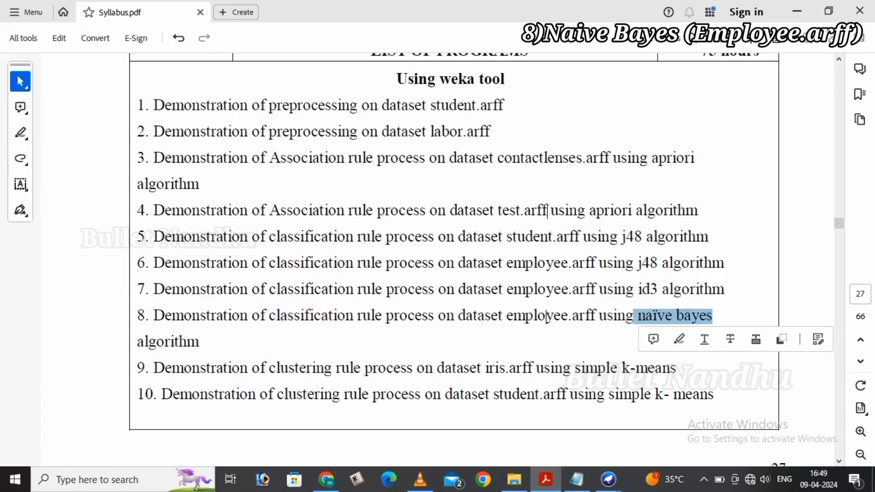
# Classify the employee data in Weka Explorer with NaiveBayes from the bayes group, and view the end of the classifier output.
pyautogui.moveTo(608, 479)
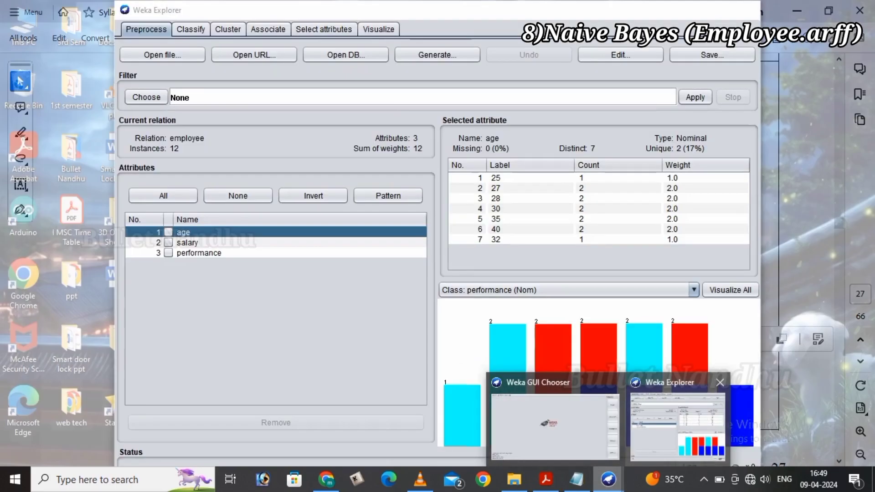
pyautogui.click(678, 424)
pyautogui.click(190, 29)
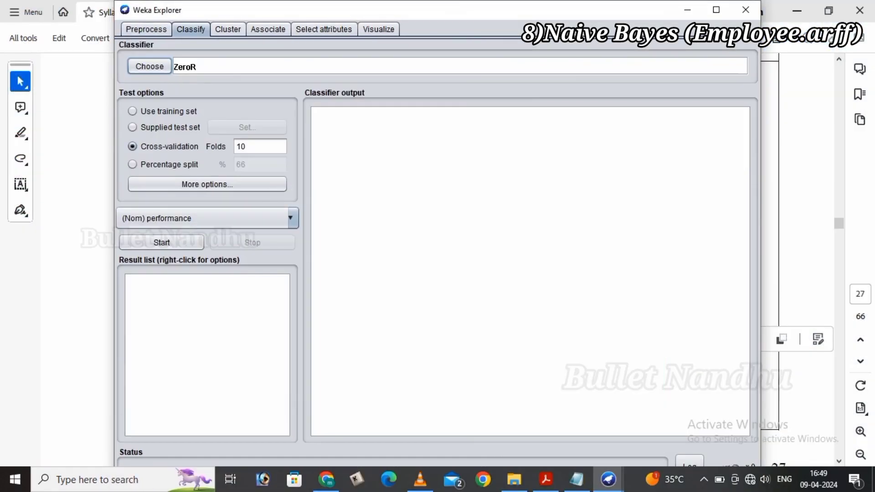
pyautogui.click(149, 66)
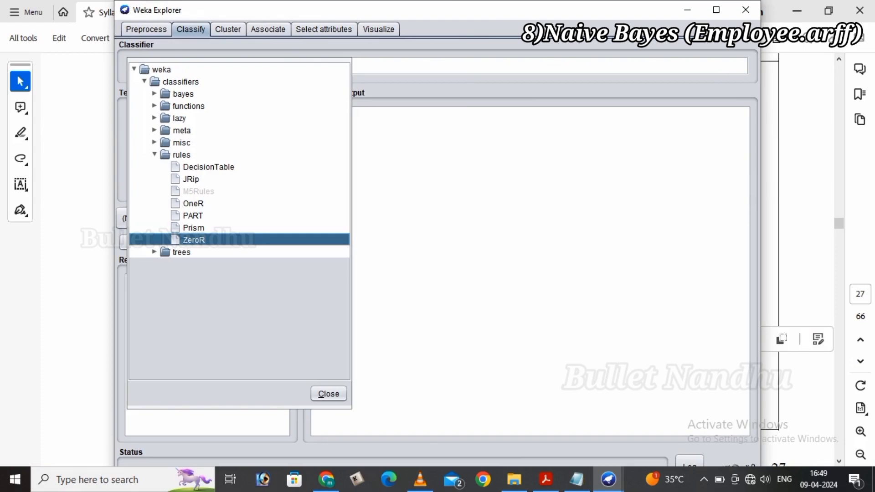
pyautogui.click(155, 94)
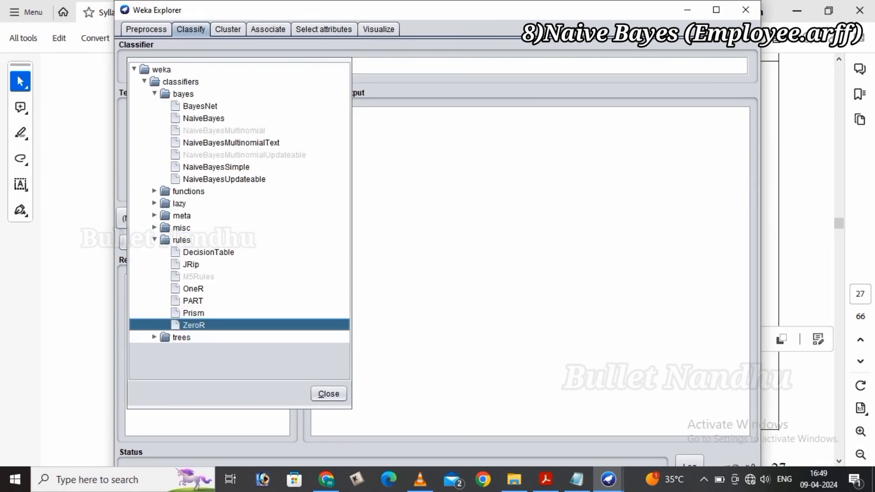
pyautogui.click(204, 119)
pyautogui.click(161, 243)
pyautogui.moveTo(745, 356)
pyautogui.mouseDown()
pyautogui.moveTo(745, 178)
pyautogui.moveTo(745, 356)
pyautogui.mouseUp()
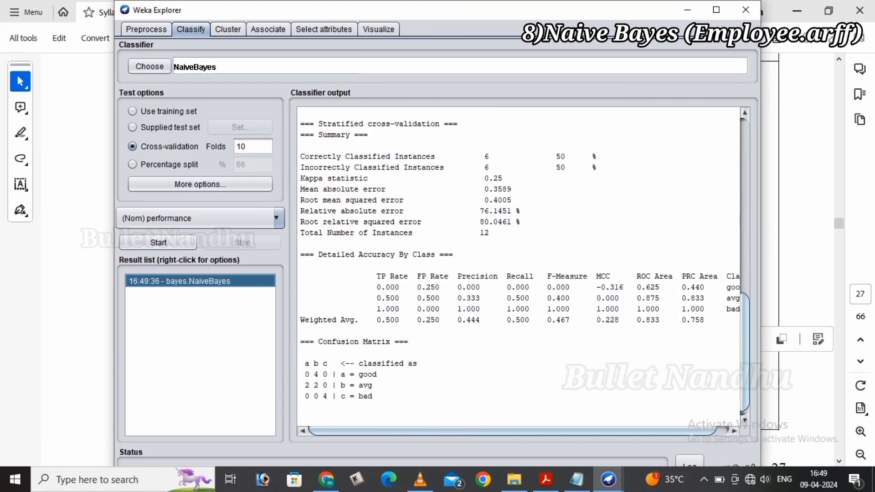
# Switch to the syllabus and highlight the clustering task and the simple k-means algorithm in program 9.
pyautogui.click(546, 479)
pyautogui.click(547, 317)
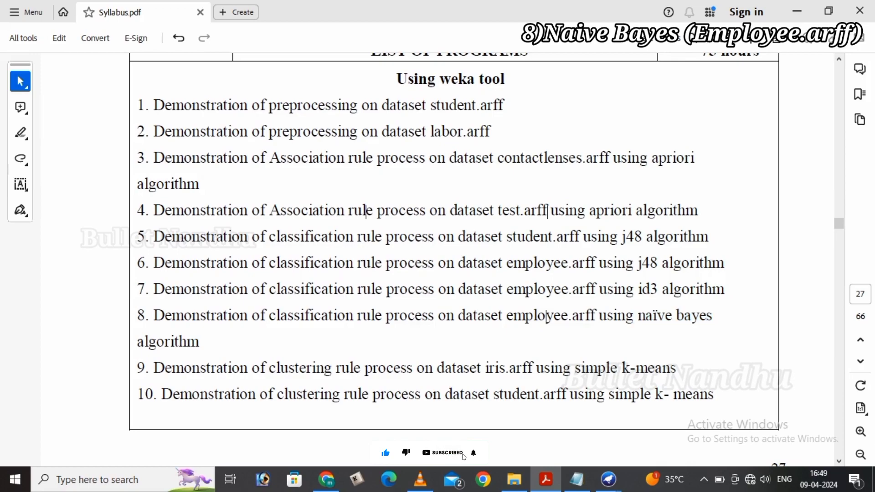
pyautogui.moveTo(506, 263)
pyautogui.mouseDown()
pyautogui.moveTo(569, 290)
pyautogui.moveTo(573, 316)
pyautogui.moveTo(502, 316)
pyautogui.mouseUp()
pyautogui.click(547, 211)
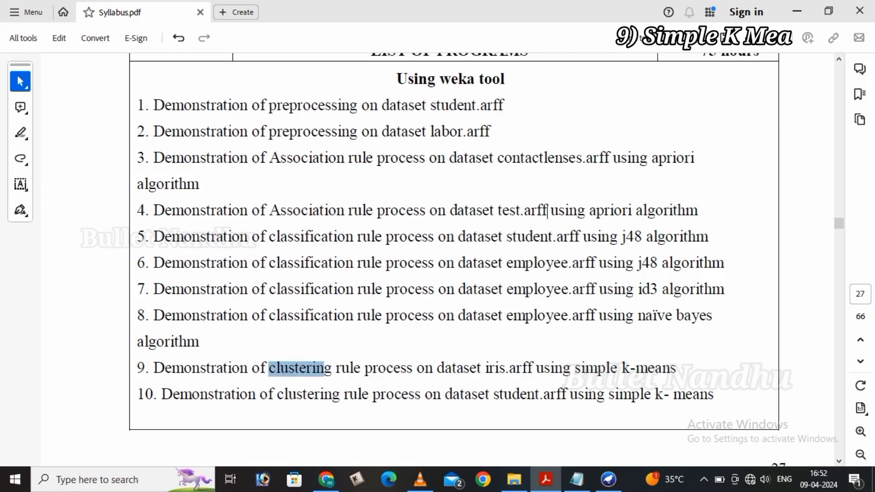
pyautogui.click(413, 368)
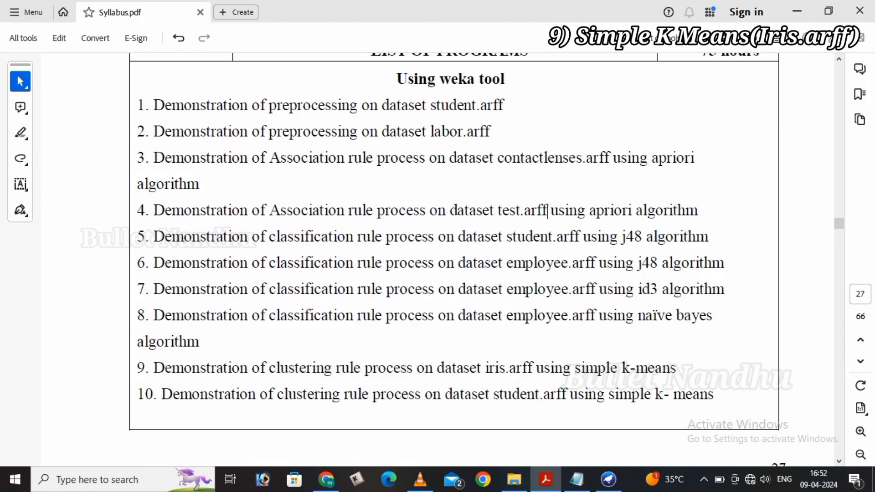
pyautogui.moveTo(489, 369); pyautogui.dragTo(676, 368)
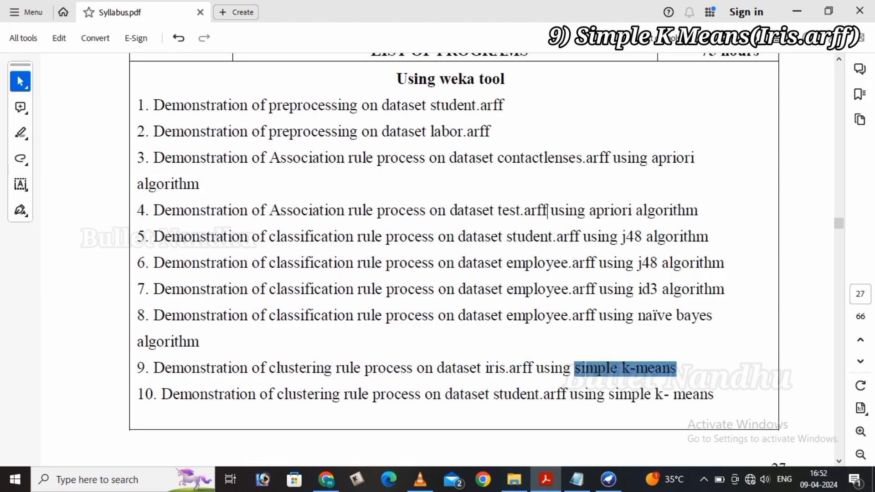
# Switch to Weka Explorer, start opening a data file, and browse to Local Disk (C:).
pyautogui.click(608, 479)
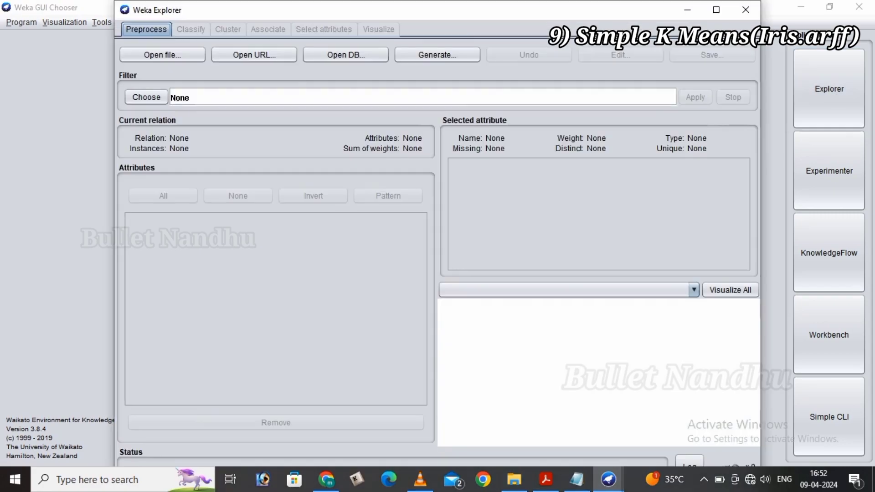
pyautogui.click(162, 55)
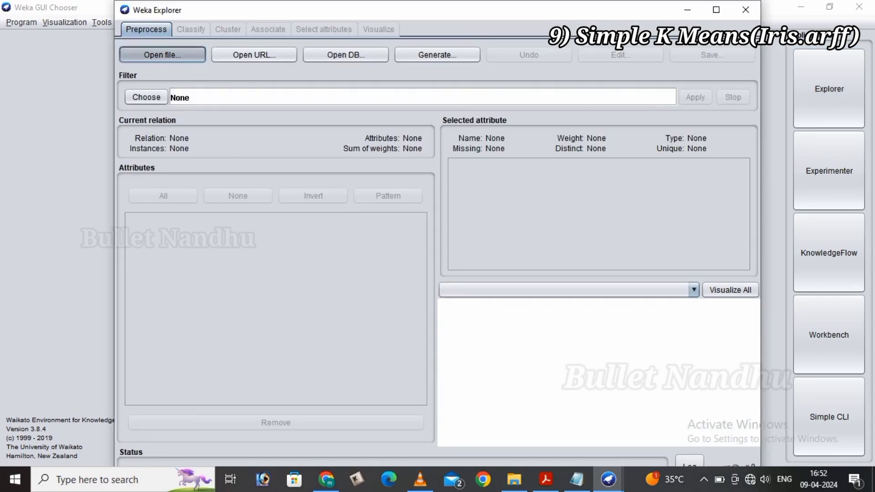
pyautogui.click(375, 106)
pyautogui.press('Down')
pyautogui.press('Down')
pyautogui.press('Down')
pyautogui.press('Down')
pyautogui.press('Down')
pyautogui.press('Down')
pyautogui.press('Down')
pyautogui.press('Down')
pyautogui.press('Down')
pyautogui.press('Down')
pyautogui.press('Down')
pyautogui.press('Down')
pyautogui.press('Down')
pyautogui.press('Down')
pyautogui.press('Down')
pyautogui.press('Down')
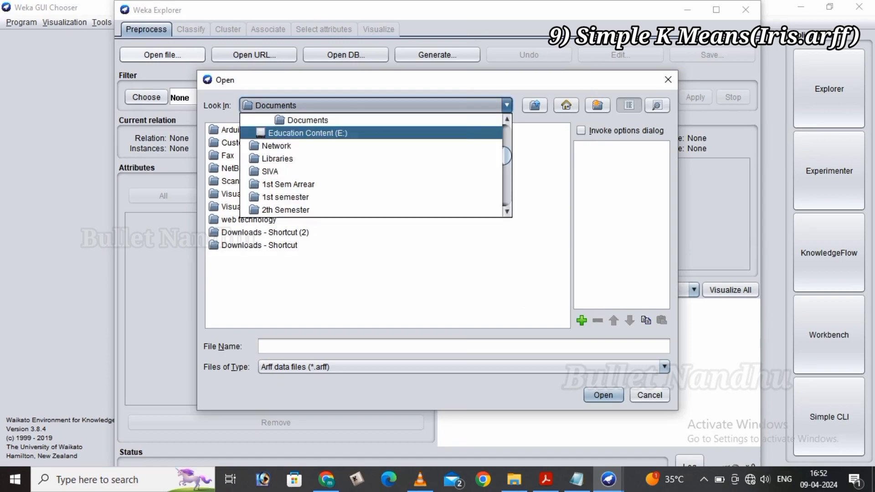
pyautogui.press('Up')
pyautogui.press('Up')
pyautogui.press('Up')
pyautogui.press('Up')
pyautogui.press('Up')
pyautogui.press('Up')
pyautogui.press('Up')
pyautogui.press('Up')
pyautogui.press('Up')
pyautogui.press('Up')
pyautogui.press('Up')
pyautogui.press('Up')
pyautogui.press('Up')
pyautogui.press('Up')
pyautogui.press('Up')
pyautogui.press('Up')
pyautogui.press('Up')
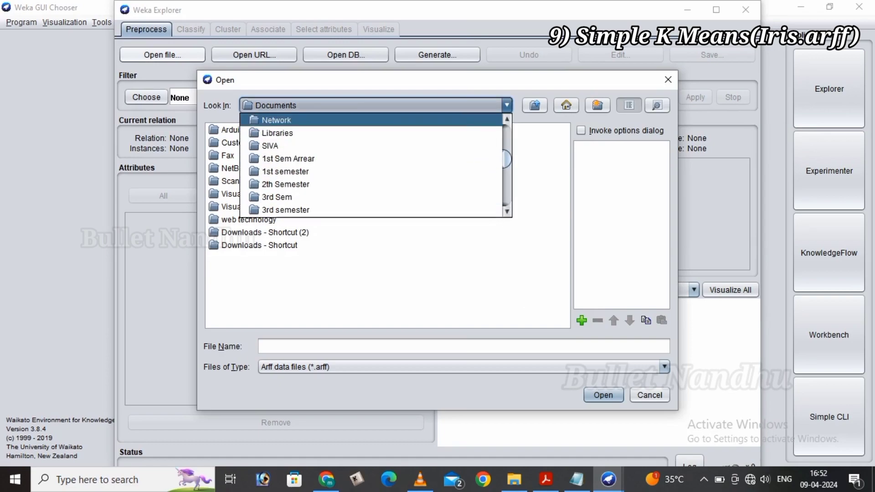
pyautogui.press('Up')
pyautogui.press('Up')
pyautogui.press('Up')
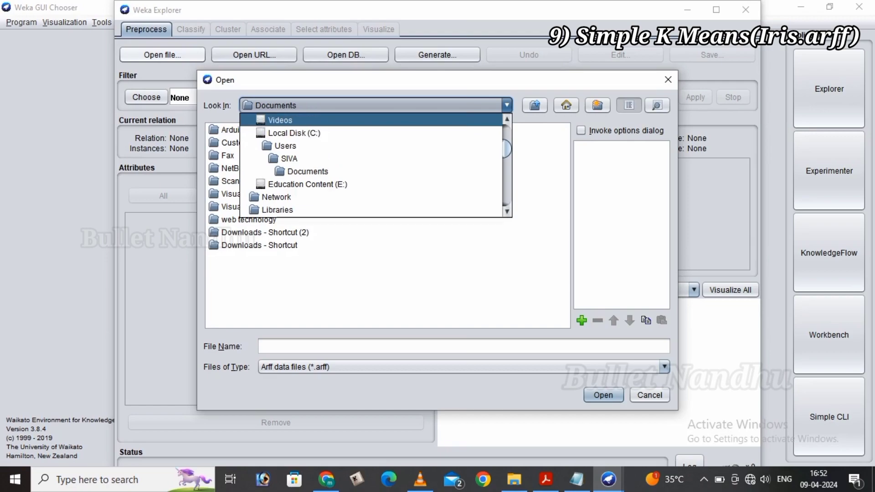
pyautogui.press('Down')
pyautogui.press('Return')
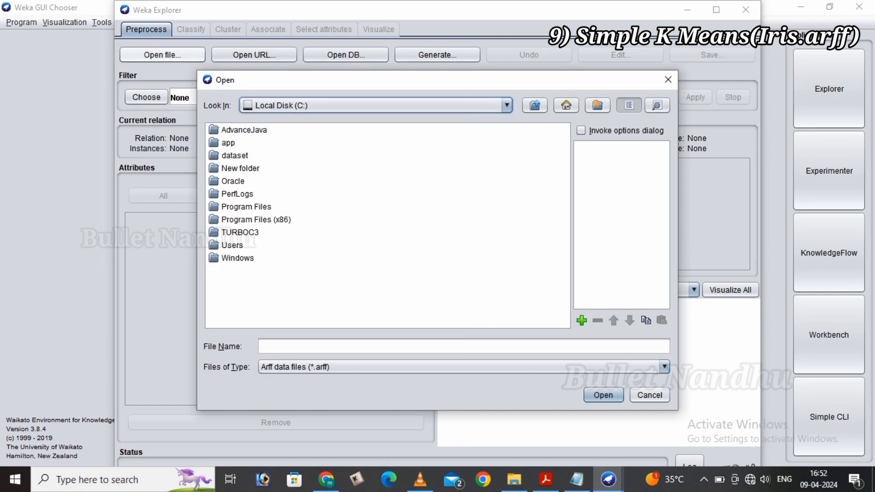
# Load iris.arff from the data folder of Program Files\Weka-3-8-4.
pyautogui.doubleClick(246, 207)
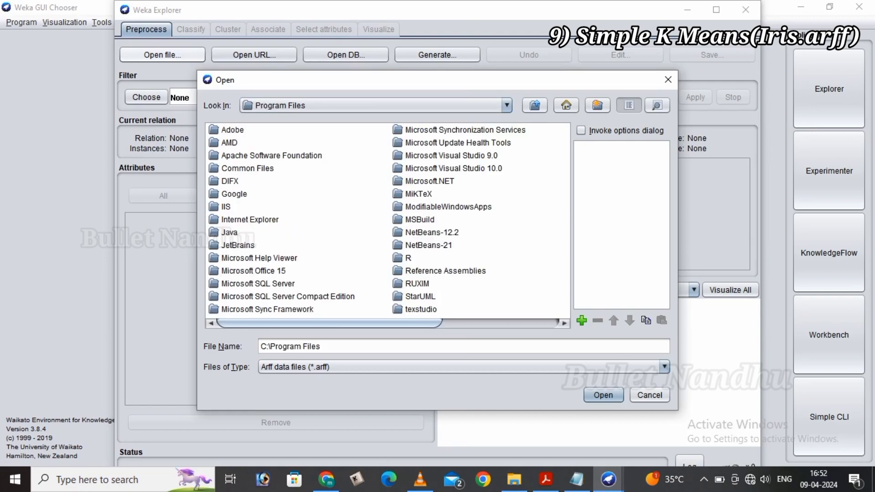
pyautogui.press('w')
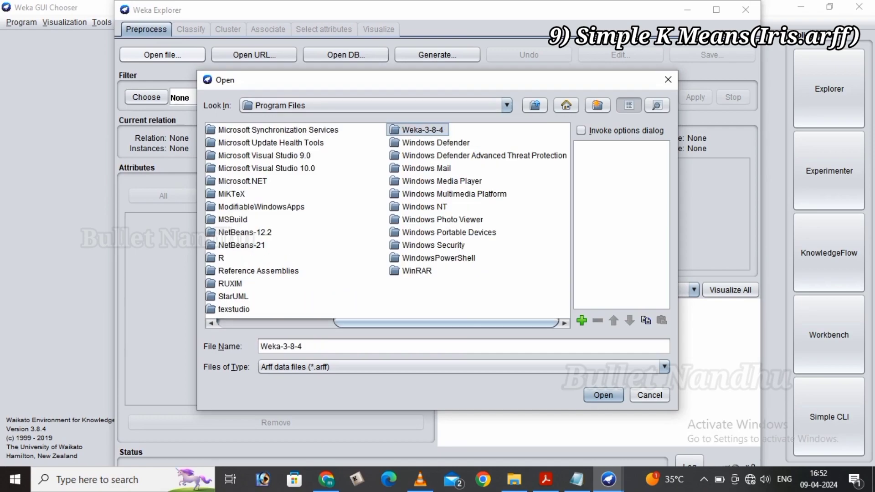
pyautogui.press('Return')
pyautogui.press('d')
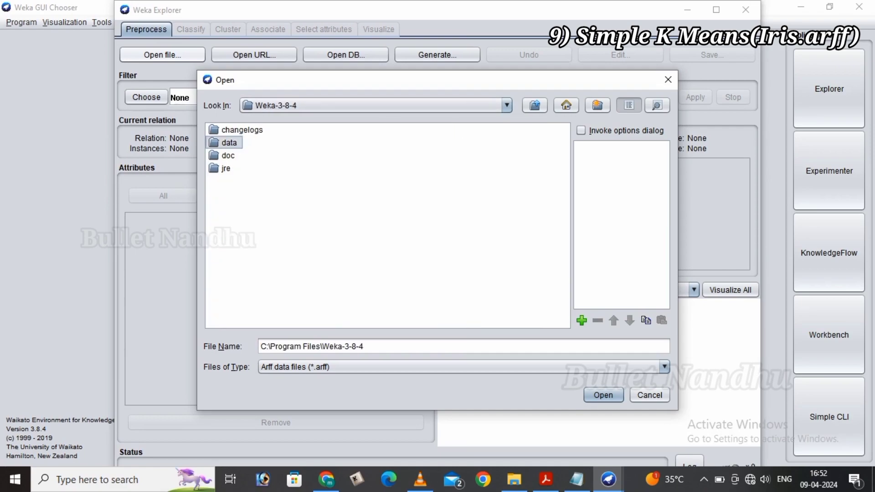
pyautogui.press('Return')
pyautogui.doubleClick(234, 270)
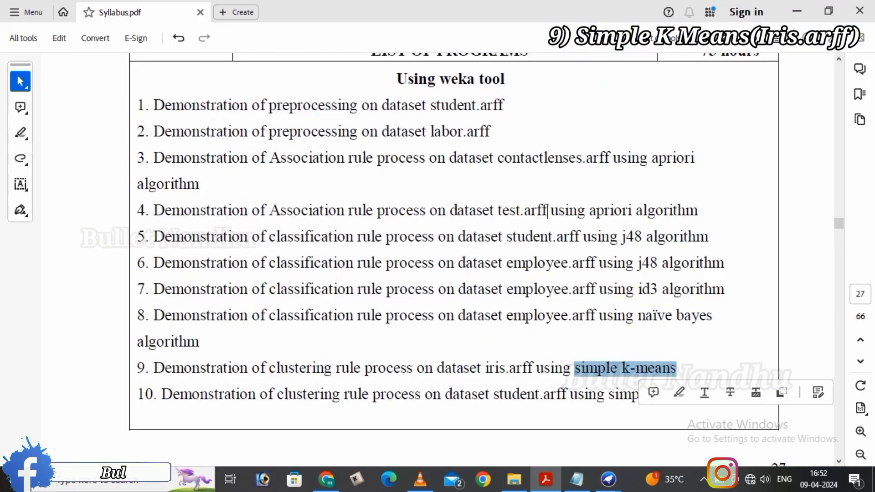
# Highlight the clustering rule and simple k-means wording of program 9 in the syllabus, and switch back to Weka Explorer.
pyautogui.moveTo(269, 368); pyautogui.dragTo(360, 368)
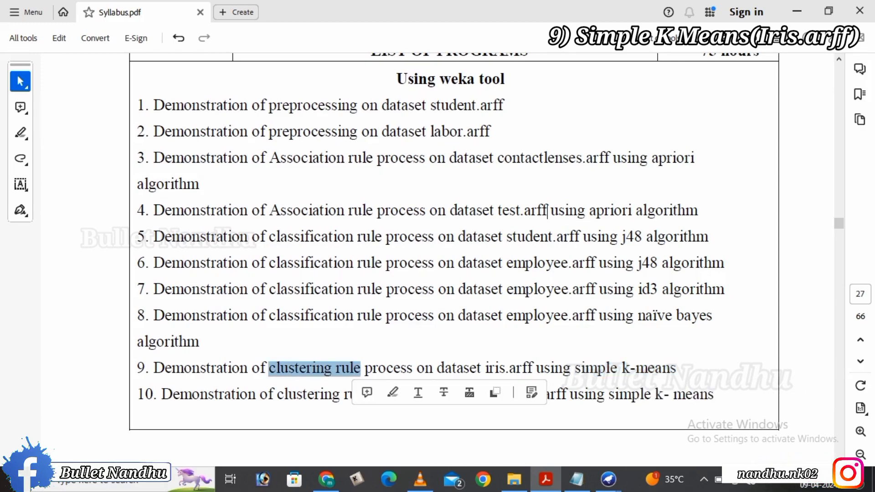
pyautogui.moveTo(575, 368); pyautogui.dragTo(676, 368)
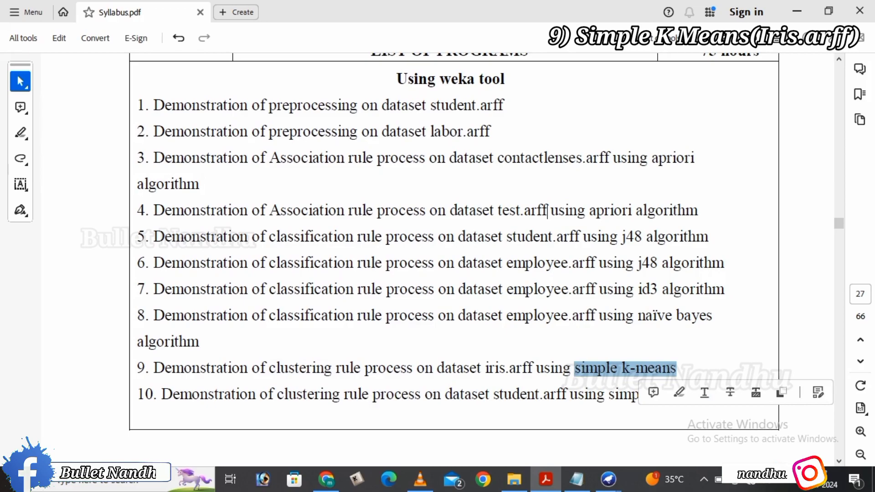
pyautogui.moveTo(609, 479)
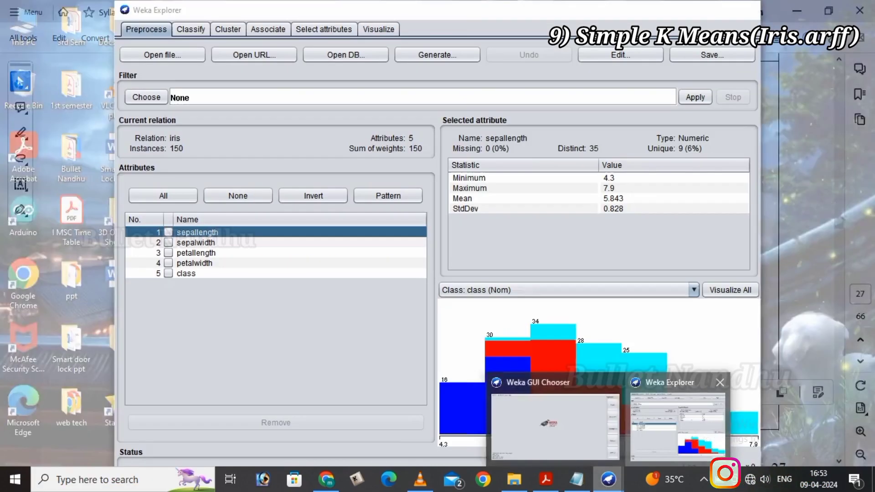
pyautogui.click(678, 422)
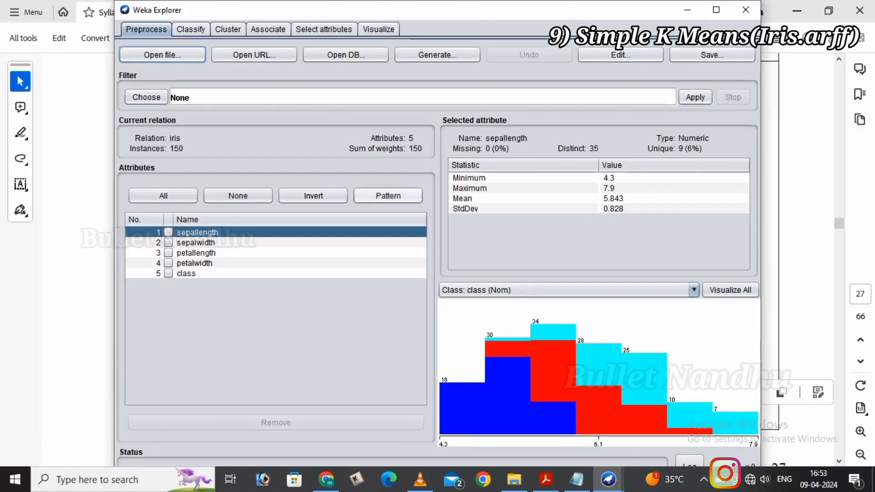
# Cluster the iris data with SimpleKMeans and view the end of the clusterer output.
pyautogui.click(228, 29)
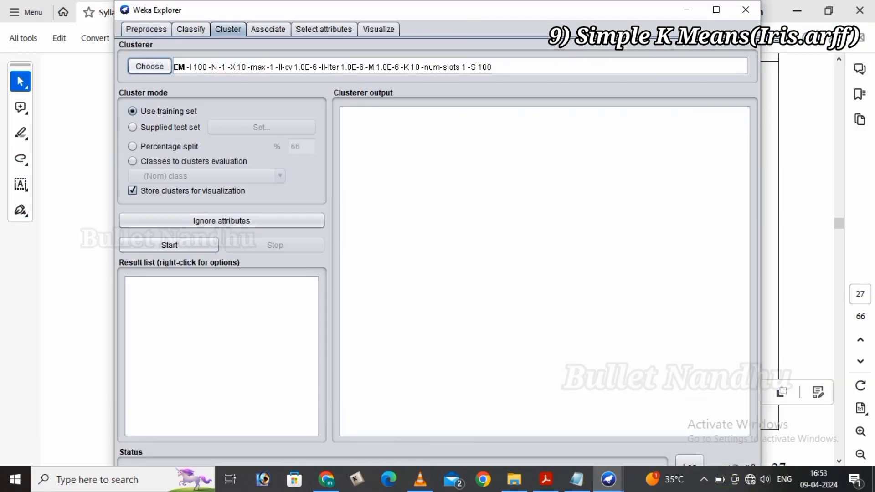
pyautogui.click(149, 67)
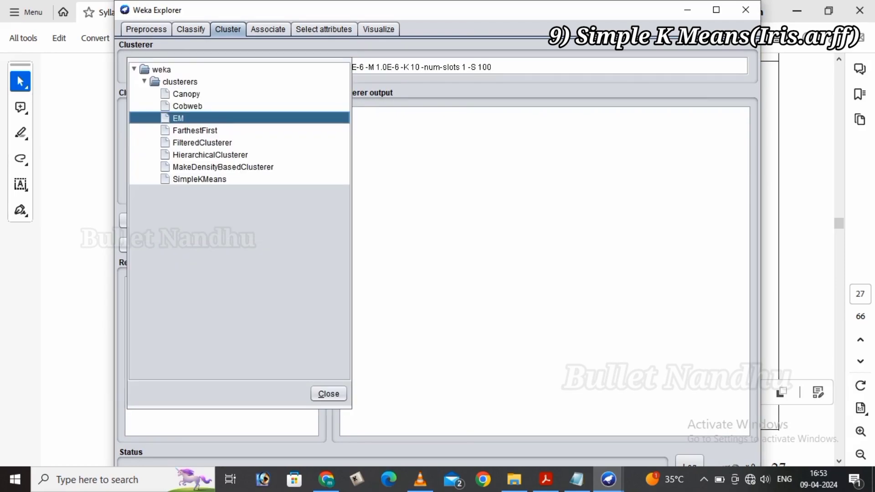
pyautogui.press('Down')
pyautogui.press('Down')
pyautogui.press('Down')
pyautogui.press('Down')
pyautogui.press('Down')
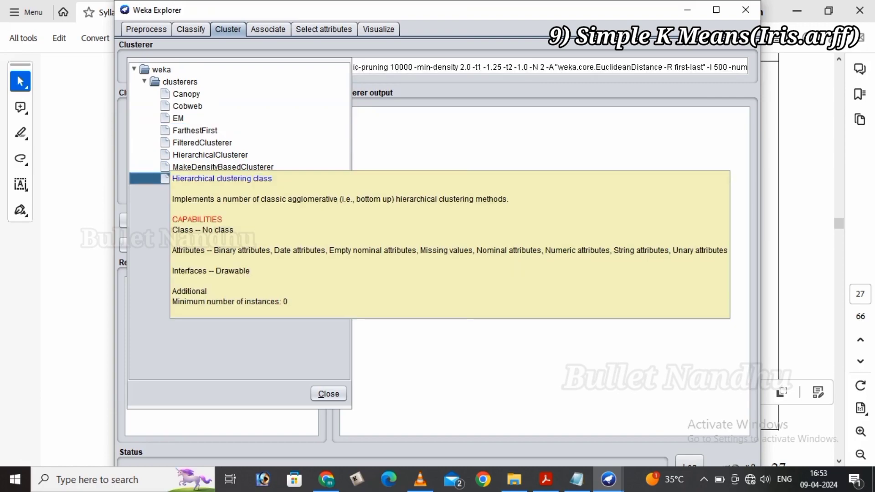
pyautogui.press('Return')
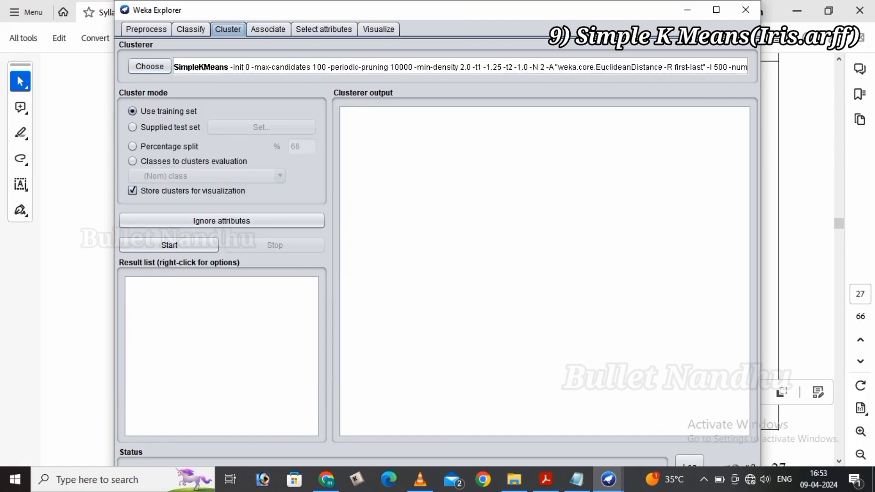
pyautogui.click(169, 245)
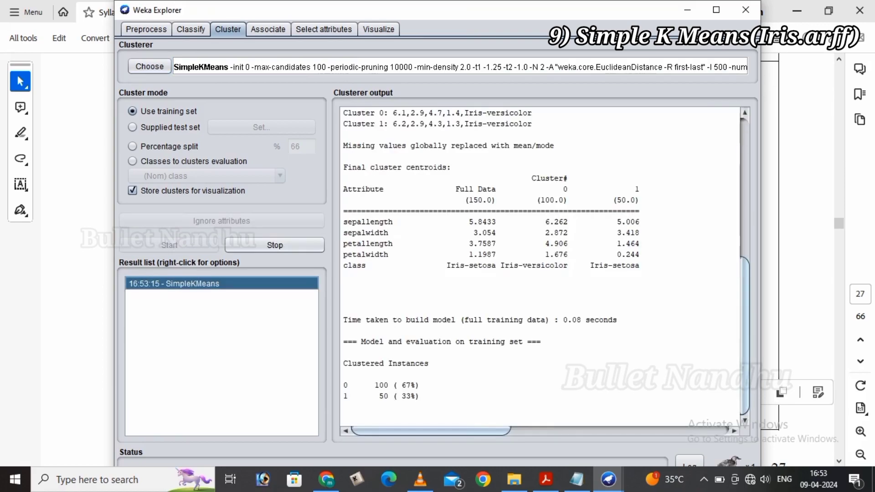
pyautogui.moveTo(745, 216); pyautogui.dragTo(745, 336)
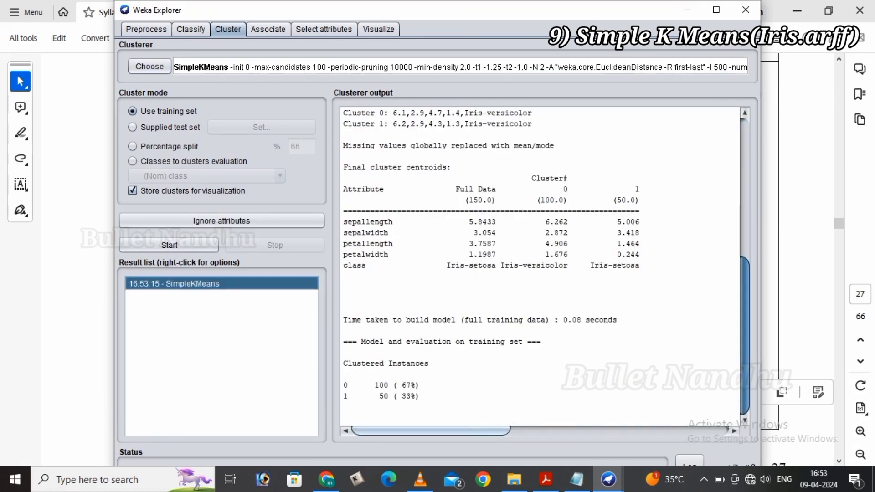
# Switch to the syllabus and highlight the clustering rule and simple k-means wording of program 10.
pyautogui.click(800, 310)
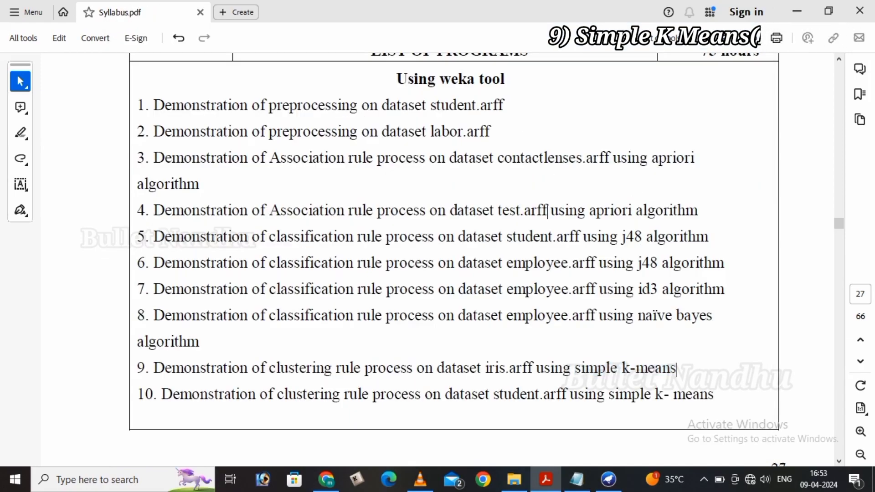
pyautogui.moveTo(276, 394); pyautogui.dragTo(368, 393)
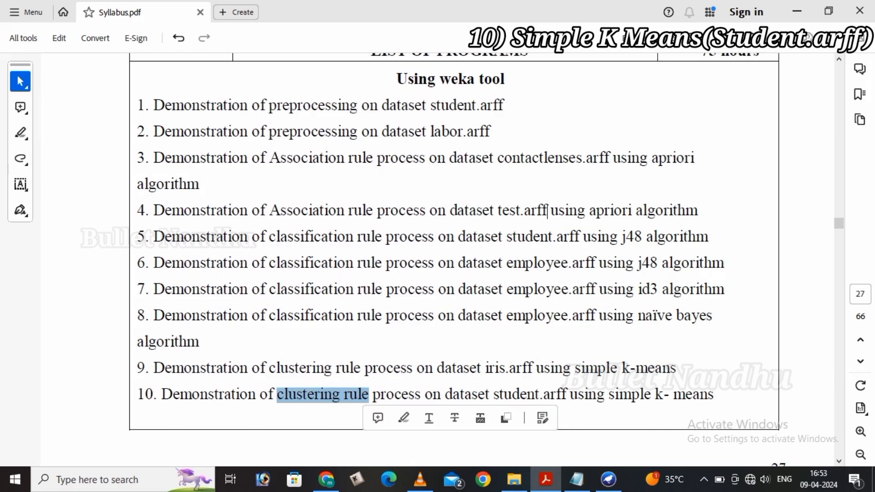
pyautogui.moveTo(499, 395); pyautogui.dragTo(714, 395)
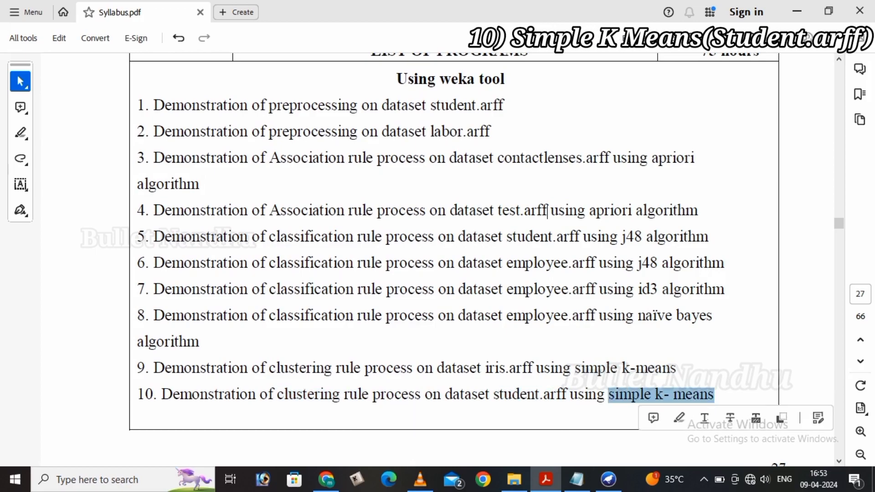
# Switch to Weka GUI Chooser, launch a new Explorer, and load student.arff from the dataset folder.
pyautogui.click(608, 479)
pyautogui.click(829, 89)
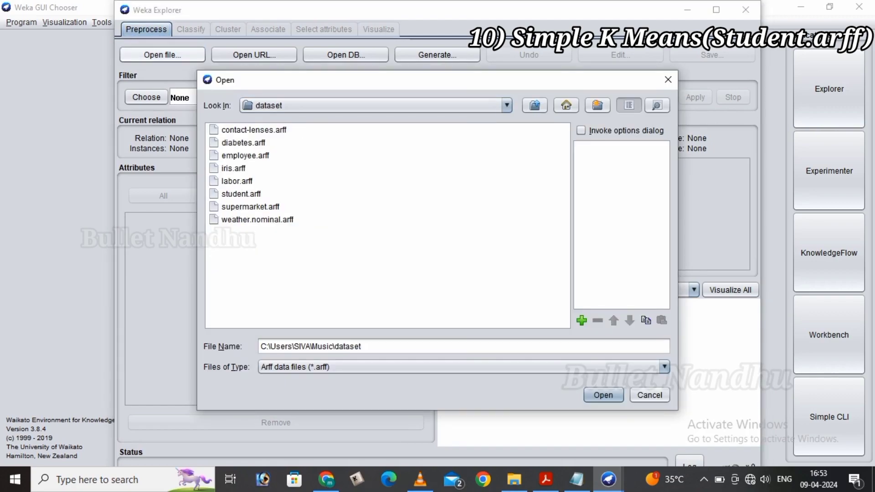
pyautogui.doubleClick(241, 195)
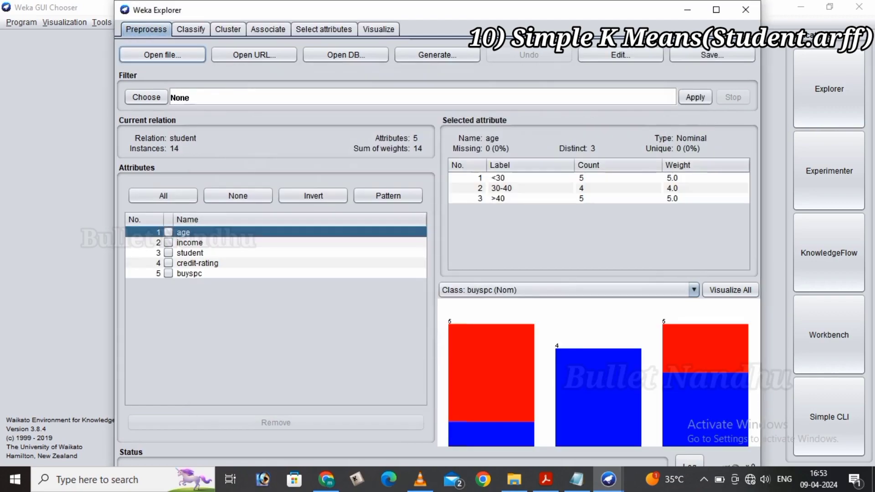
# Check the algorithm named for program 10 in the syllabus, and return to Weka Explorer.
pyautogui.click(546, 480)
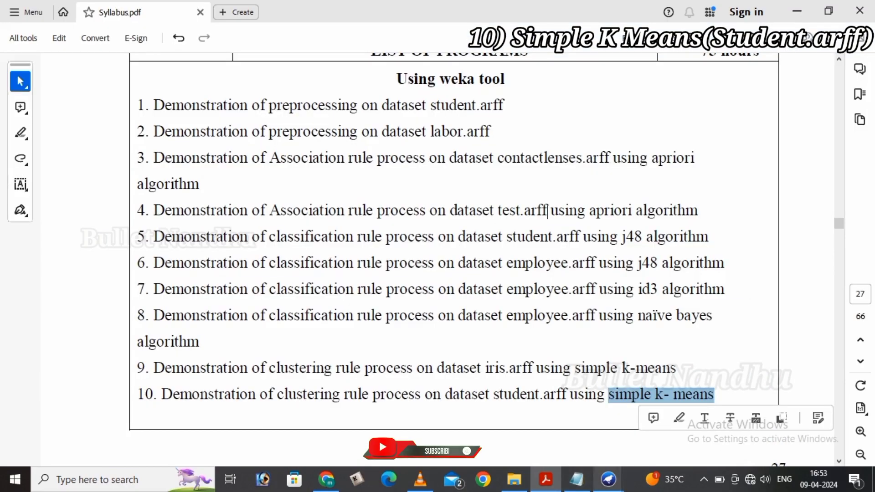
pyautogui.moveTo(608, 480)
pyautogui.click(678, 426)
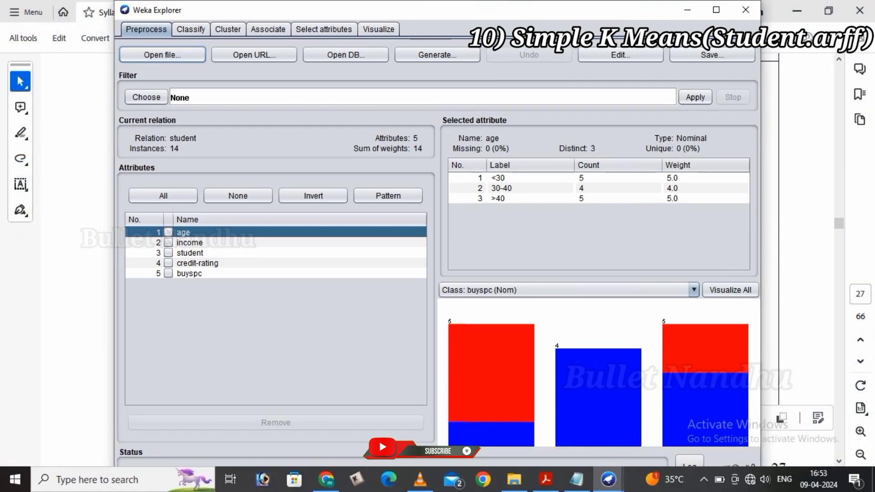
# Cluster the student data with SimpleKMeans and view the end of the clusterer output.
pyautogui.click(228, 29)
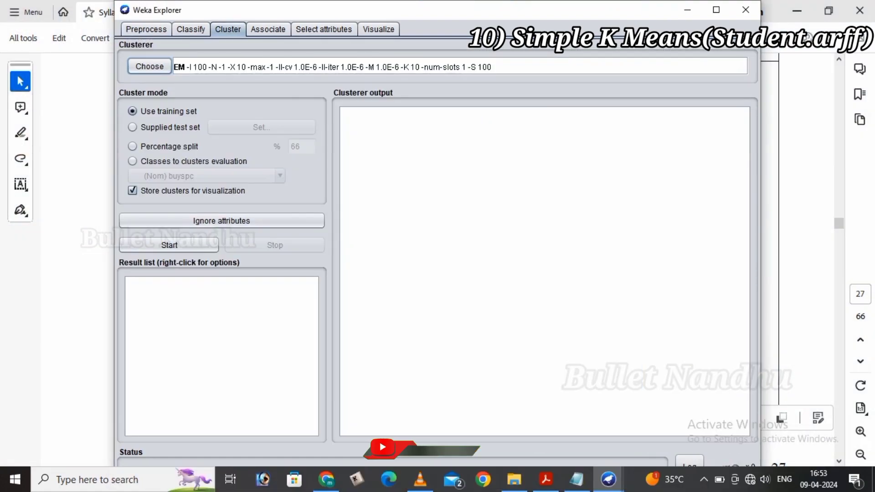
pyautogui.click(150, 66)
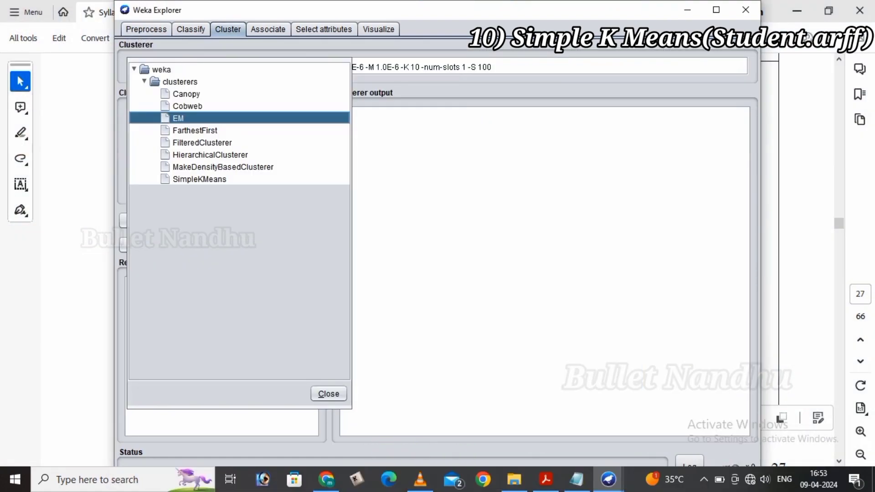
pyautogui.click(199, 179)
pyautogui.click(169, 245)
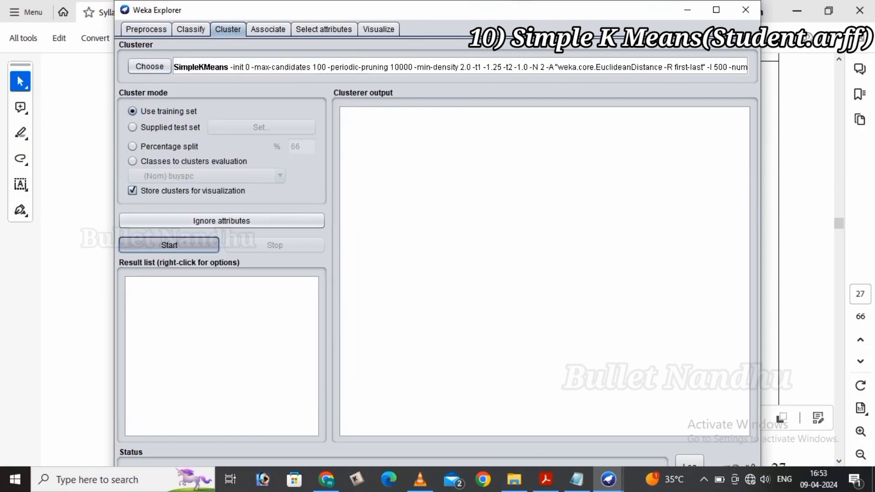
pyautogui.moveTo(745, 336)
pyautogui.mouseDown()
pyautogui.moveTo(745, 198)
pyautogui.moveTo(745, 337)
pyautogui.mouseUp()
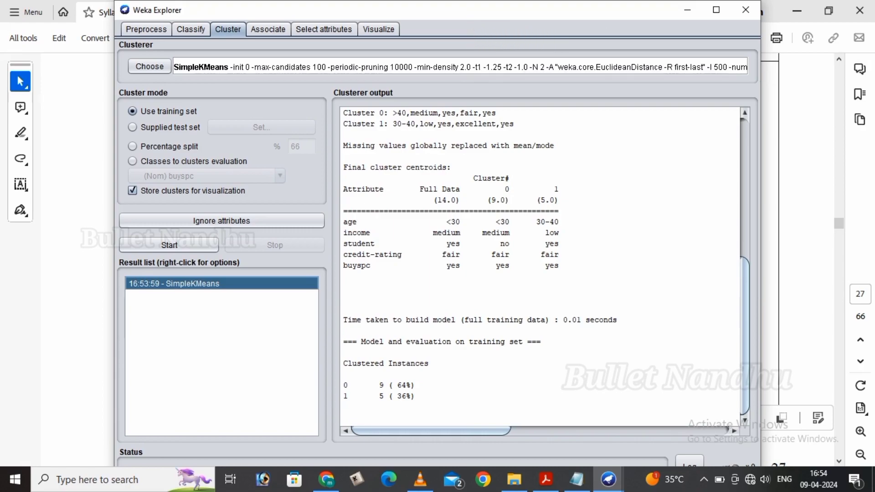
# Switch to the syllabus and review the list of Weka programs, highlighting from preprocessing in program 2 to classification in program 5.
pyautogui.click(546, 480)
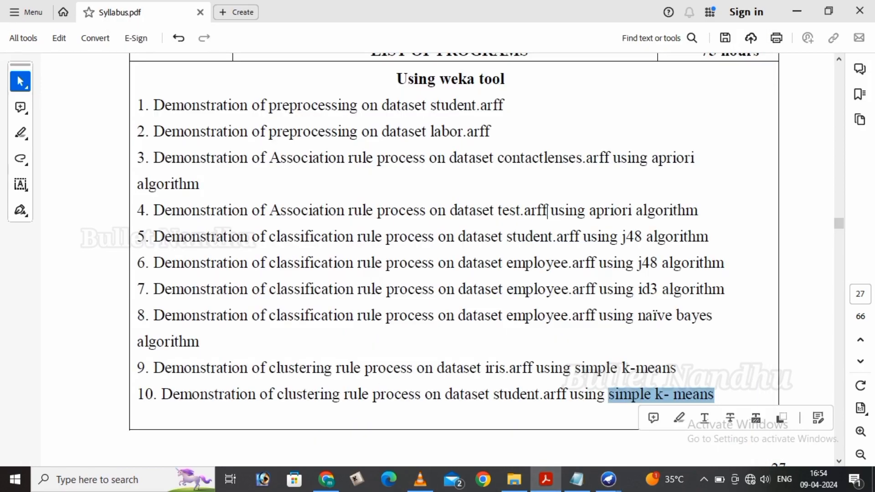
pyautogui.moveTo(354, 237); pyautogui.dragTo(269, 132)
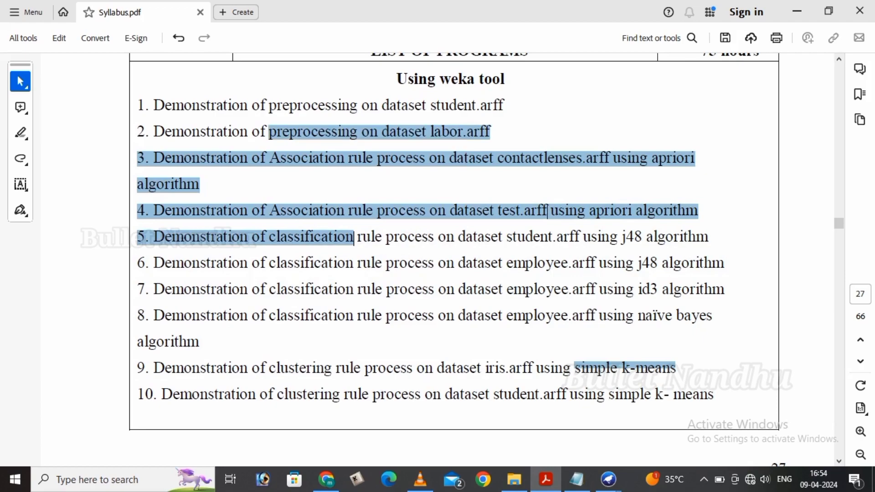
pyautogui.click(270, 132)
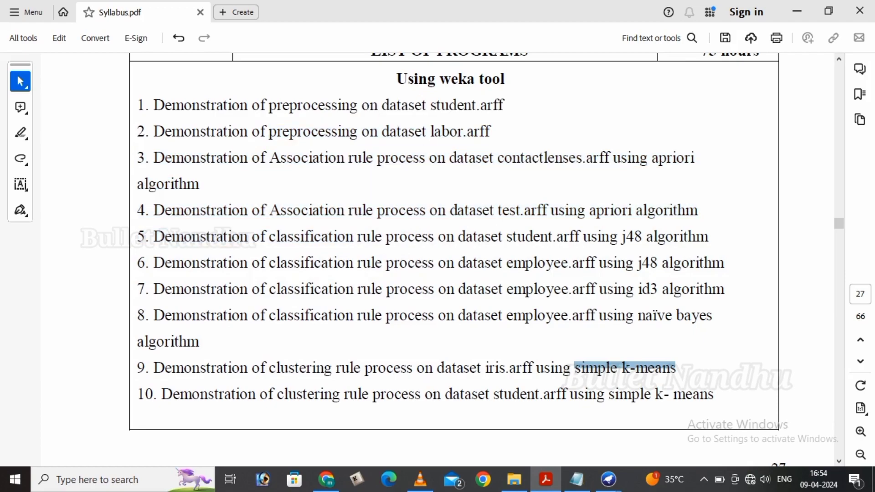
pyautogui.moveTo(389, 132); pyautogui.dragTo(483, 132)
pyautogui.click(483, 133)
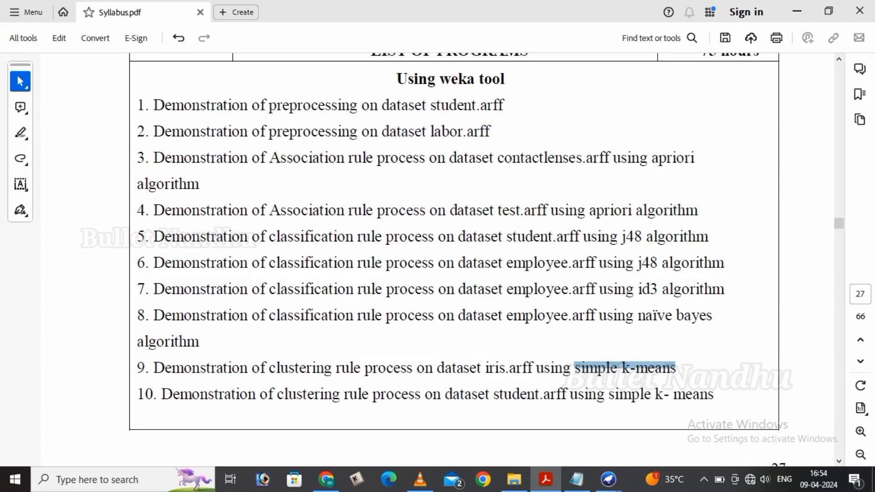